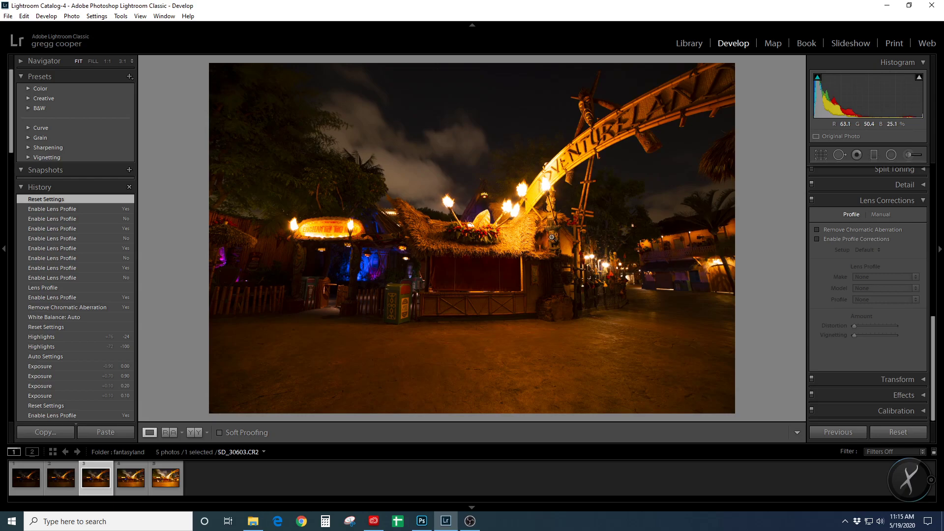
# Examine the bright areas of the photo up close, including the Adventureland arch, the torches and the Enchanted Tiki Room sign
pyautogui.click(555, 169)
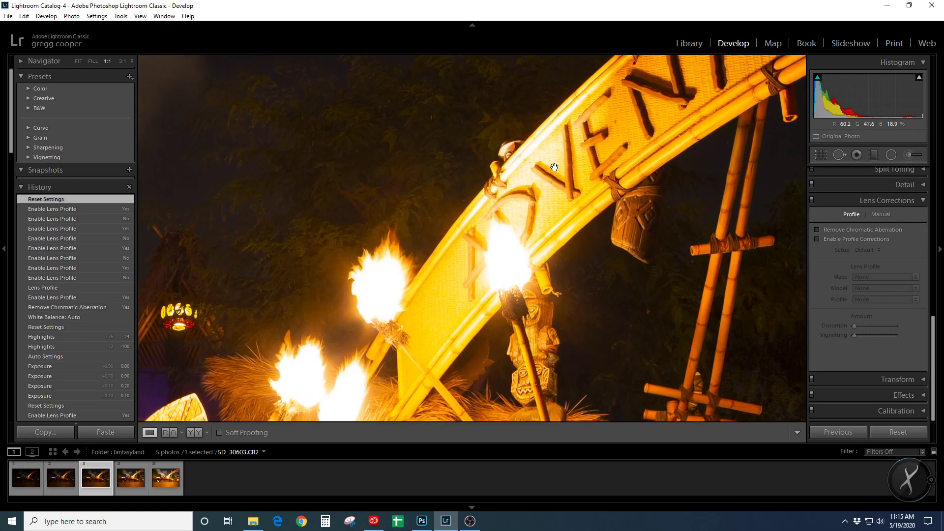
pyautogui.click(555, 168)
pyautogui.click(333, 238)
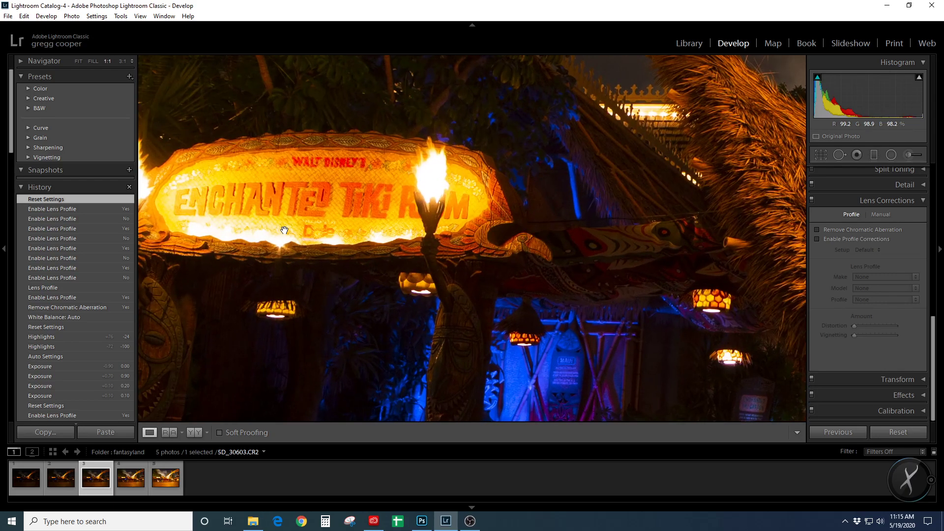
pyautogui.click(284, 230)
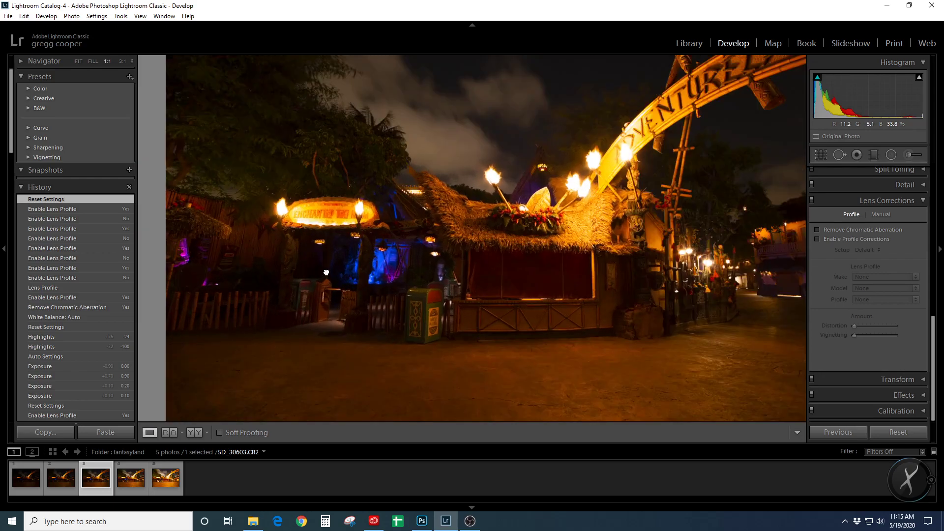
pyautogui.click(326, 270)
pyautogui.click(325, 269)
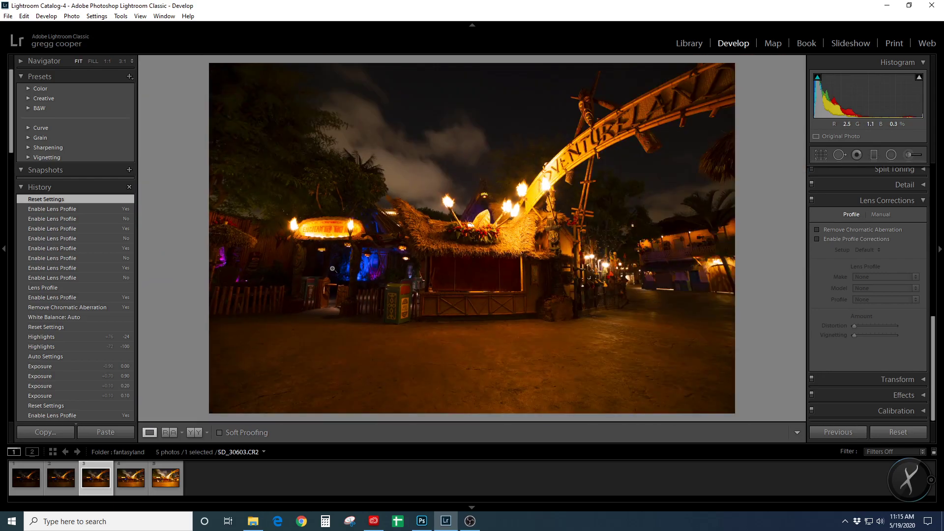
pyautogui.click(644, 277)
pyautogui.click(644, 277)
# Try automatic tone on the photo and examine the arch and the Tiki Room sign up close
pyautogui.moveTo(936, 320); pyautogui.dragTo(936, 169)
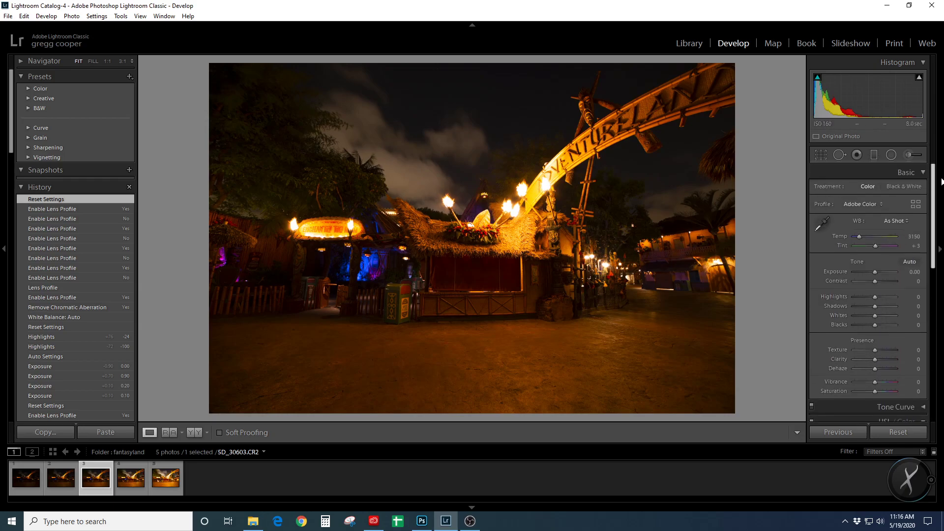
pyautogui.click(909, 261)
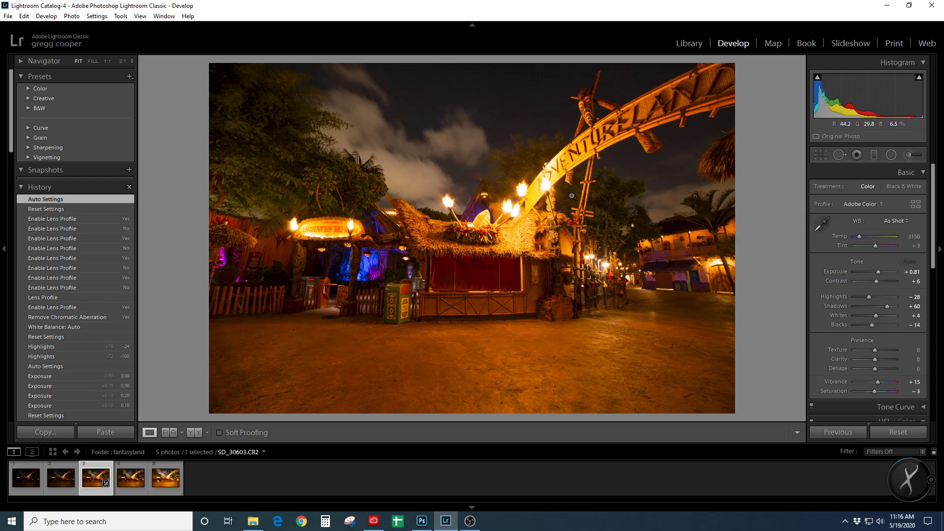
pyautogui.click(560, 172)
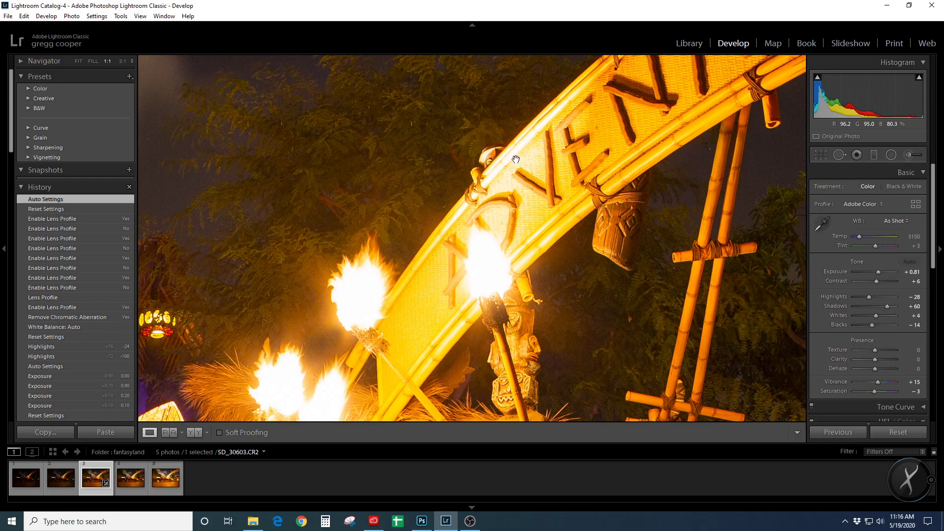
pyautogui.click(516, 159)
pyautogui.click(312, 234)
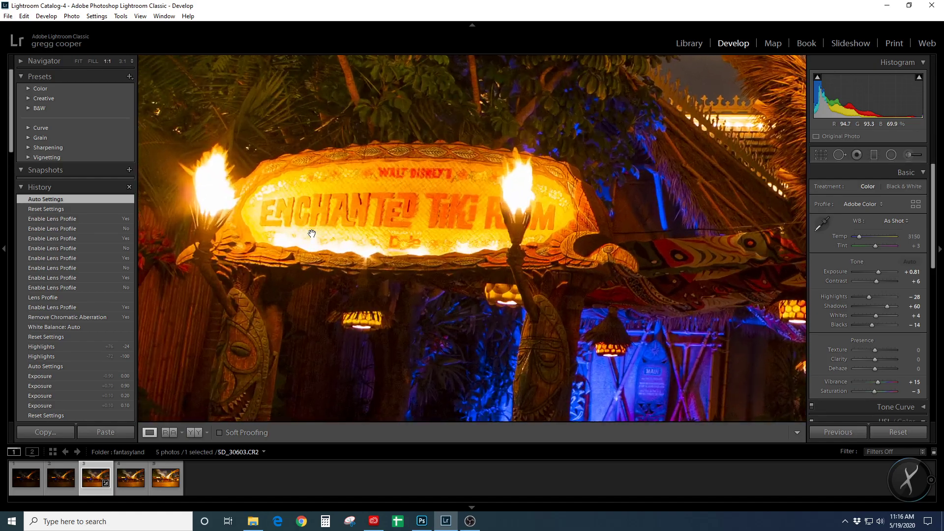
pyautogui.click(311, 235)
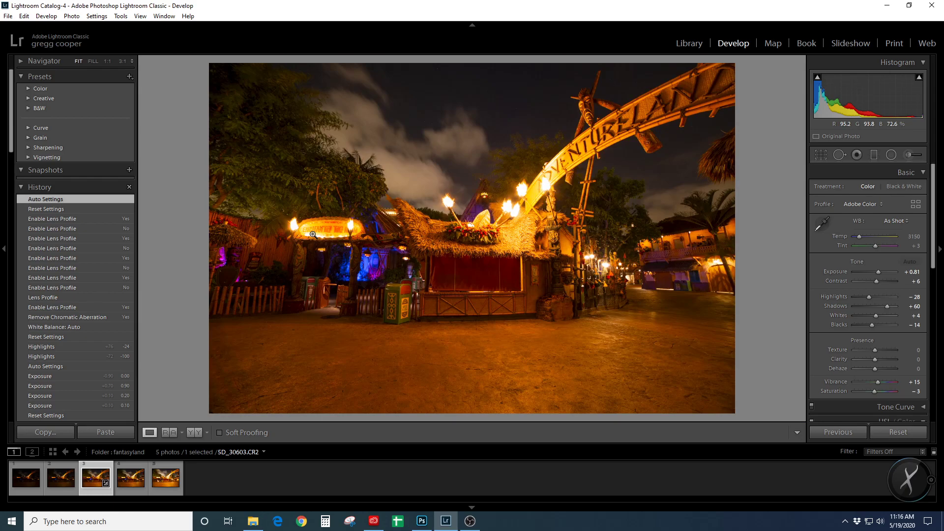
pyautogui.click(312, 234)
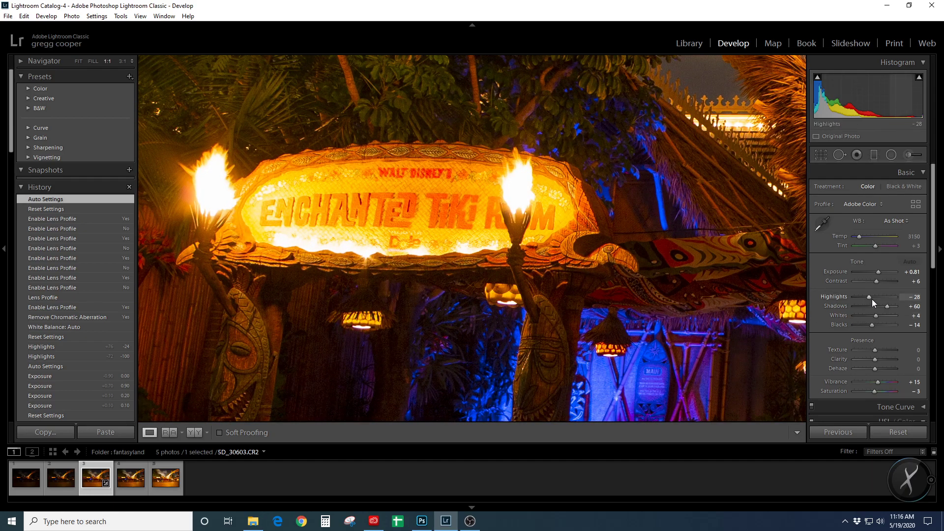
# Try Highlights at -86 and -19 on the photo, and reset all its develop settings
pyautogui.moveTo(868, 297); pyautogui.dragTo(855, 300)
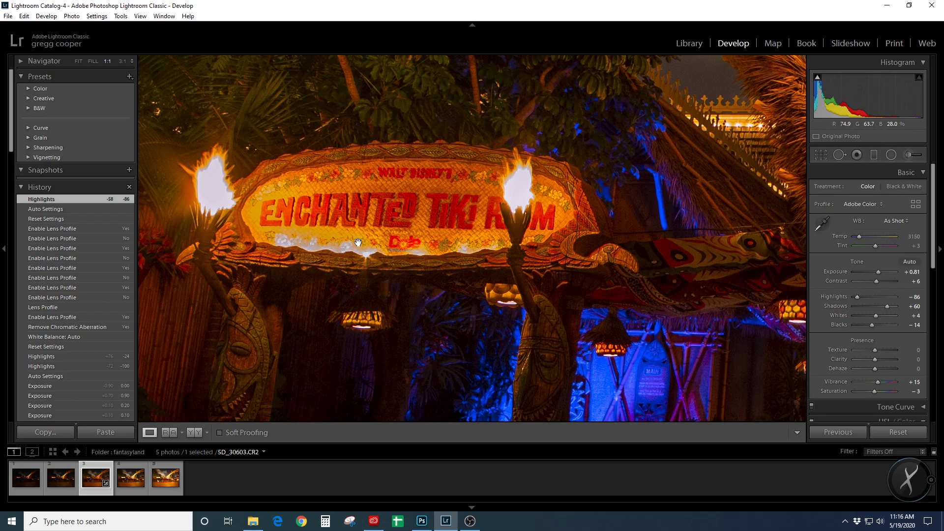
pyautogui.moveTo(858, 296); pyautogui.dragTo(869, 297)
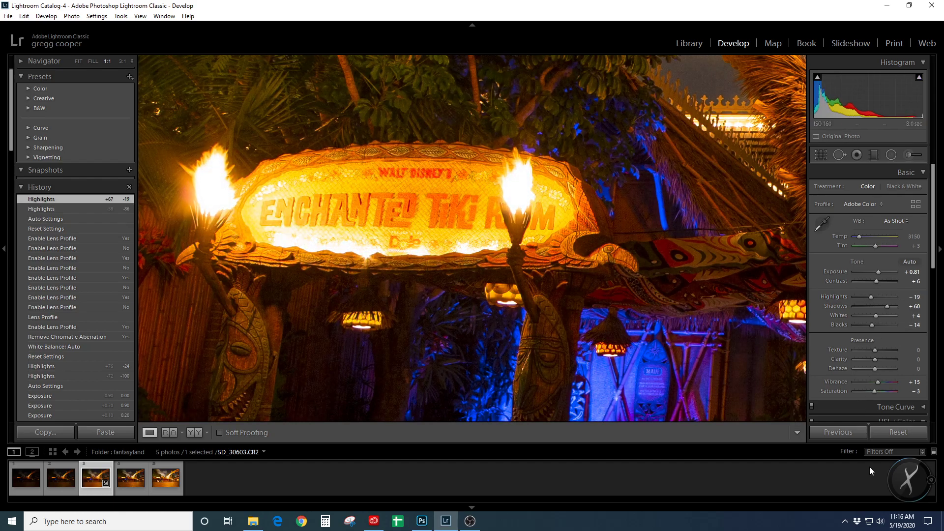
pyautogui.click(897, 432)
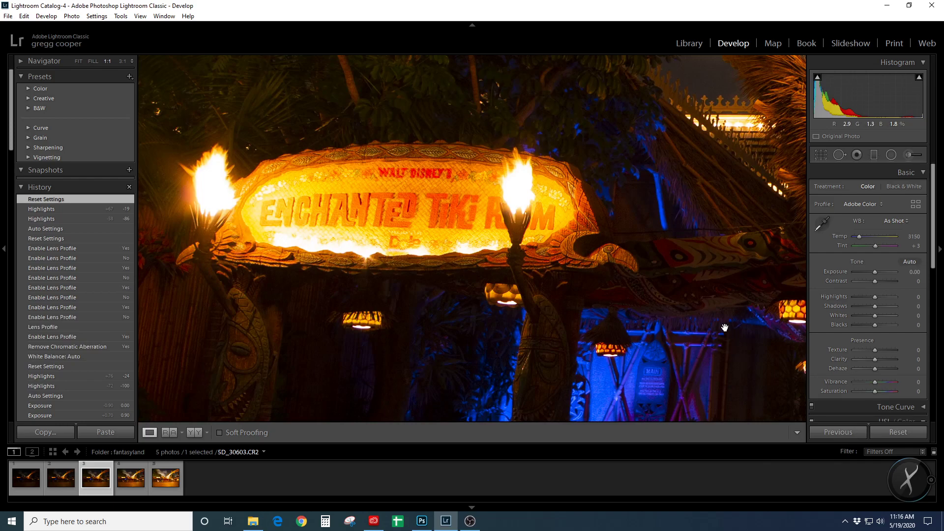
pyautogui.click(711, 322)
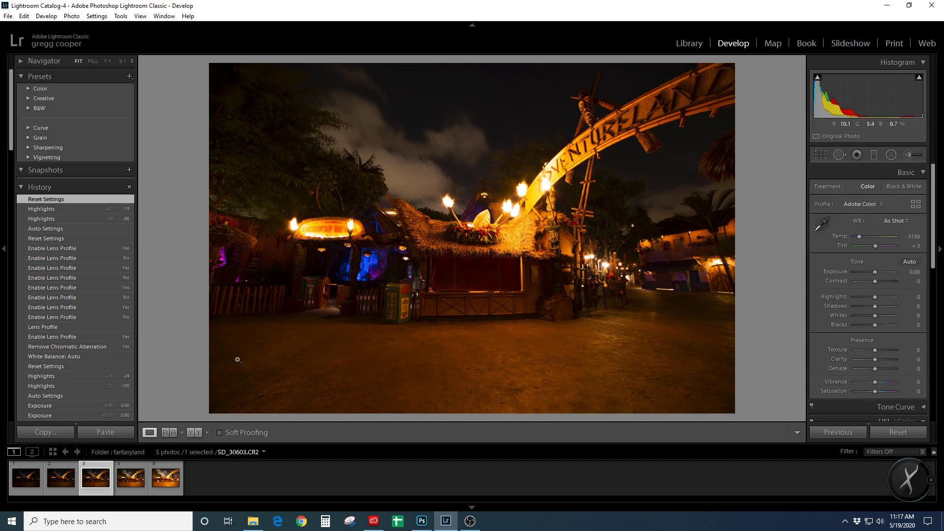
# Set the photo's white balance to Auto and turn on chromatic aberration removal
pyautogui.click(898, 220)
pyautogui.click(859, 243)
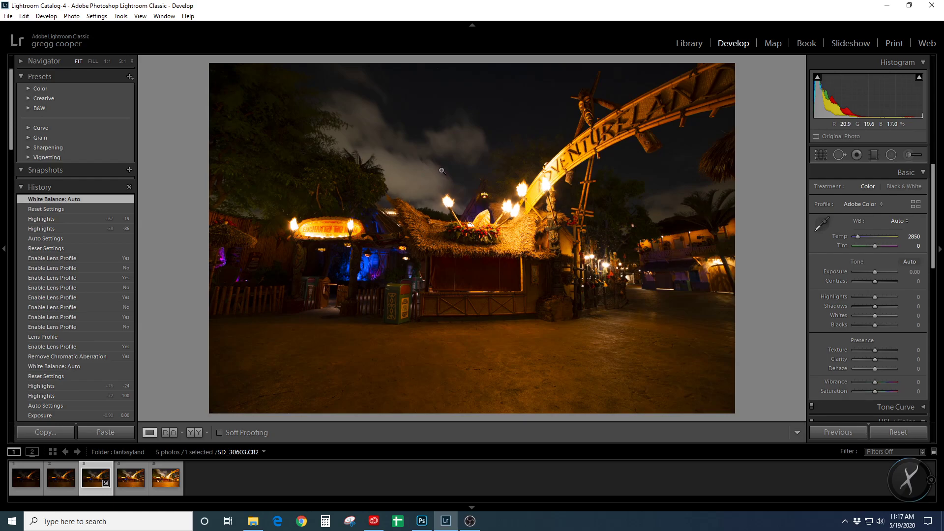
pyautogui.moveTo(933, 196); pyautogui.dragTo(931, 350)
pyautogui.click(816, 230)
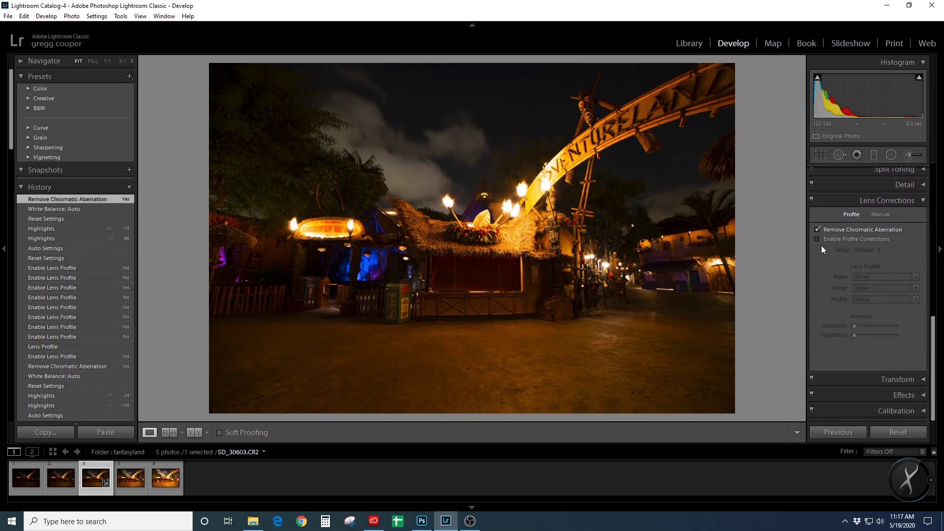
# Enable lens profile corrections for the photo with Rokinon as the lens make
pyautogui.click(817, 239)
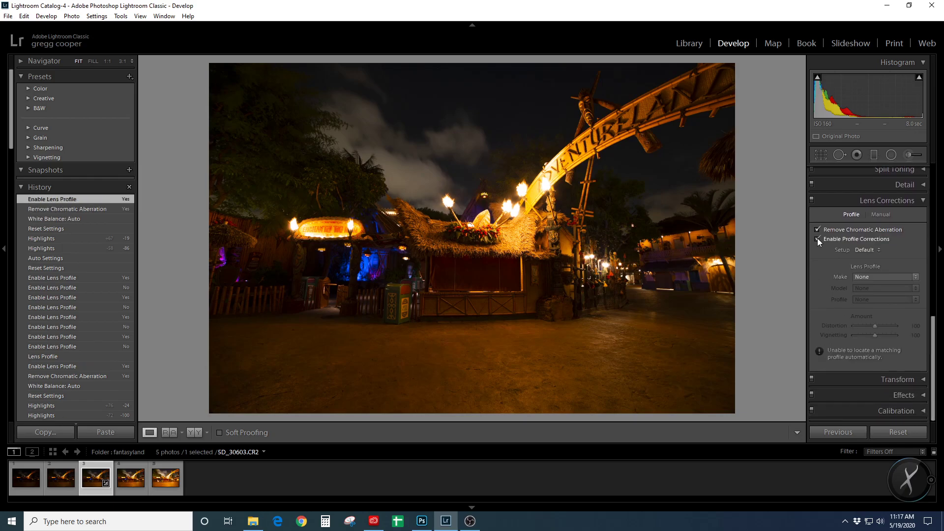
pyautogui.click(866, 278)
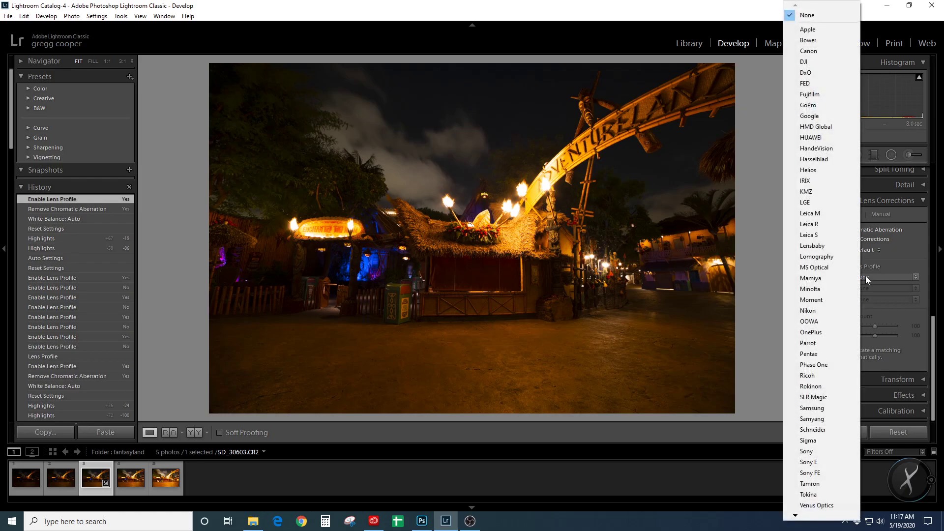
pyautogui.click(802, 386)
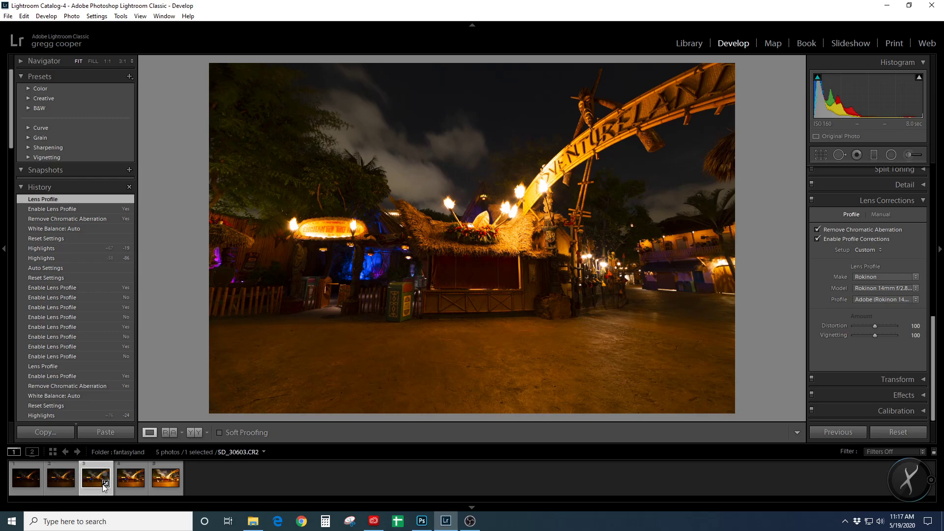
# Select all five exposures and synchronize every develop setting from the third photo to the others
pyautogui.keyDown('shift'); pyautogui.click(29, 490); pyautogui.keyUp('shift')
pyautogui.keyDown('ctrl'); pyautogui.click(140, 491); pyautogui.keyUp('ctrl')
pyautogui.keyDown('ctrl'); pyautogui.click(172, 491); pyautogui.keyUp('ctrl')
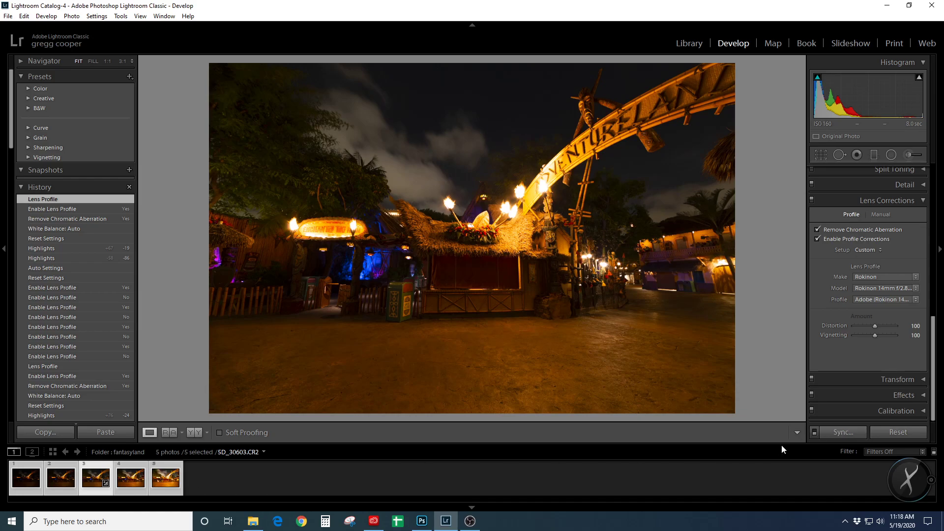
pyautogui.click(842, 432)
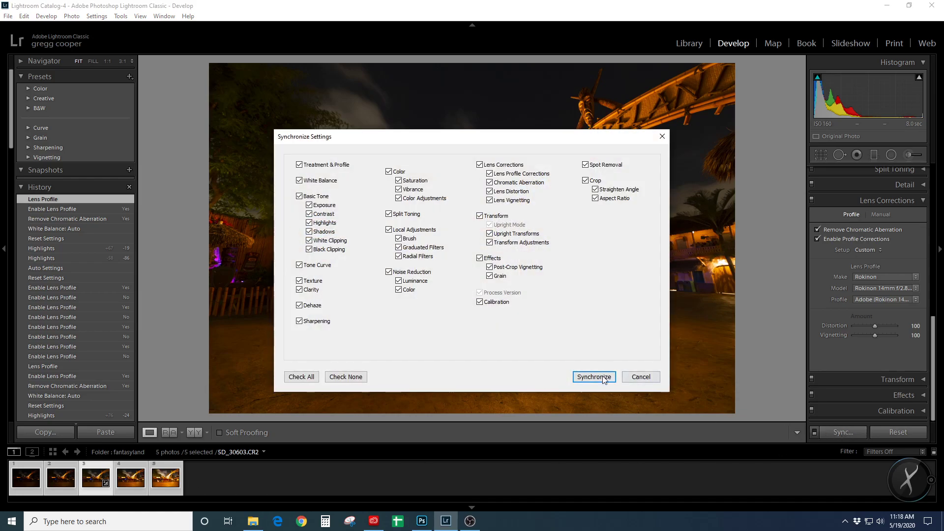
pyautogui.click(603, 378)
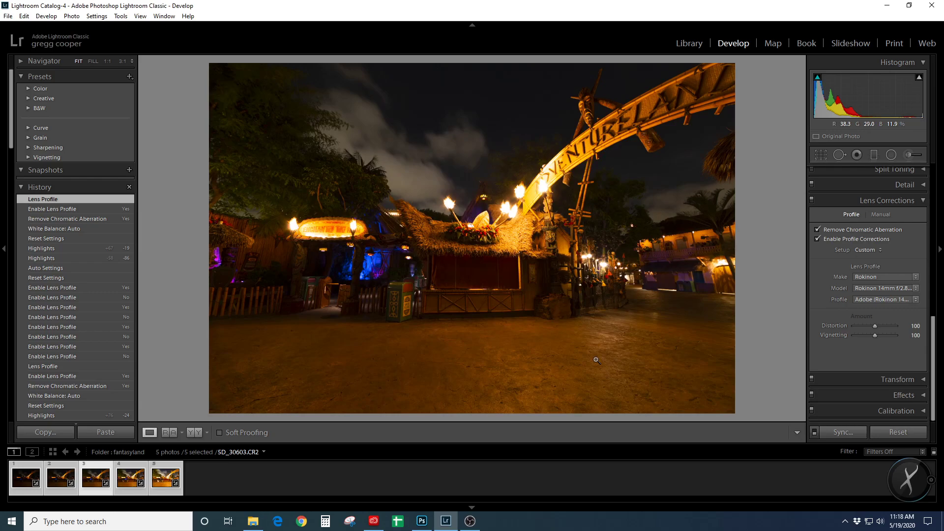
# Review the synchronized exposures and compare the third photo with and without its lens profile corrections
pyautogui.click(131, 484)
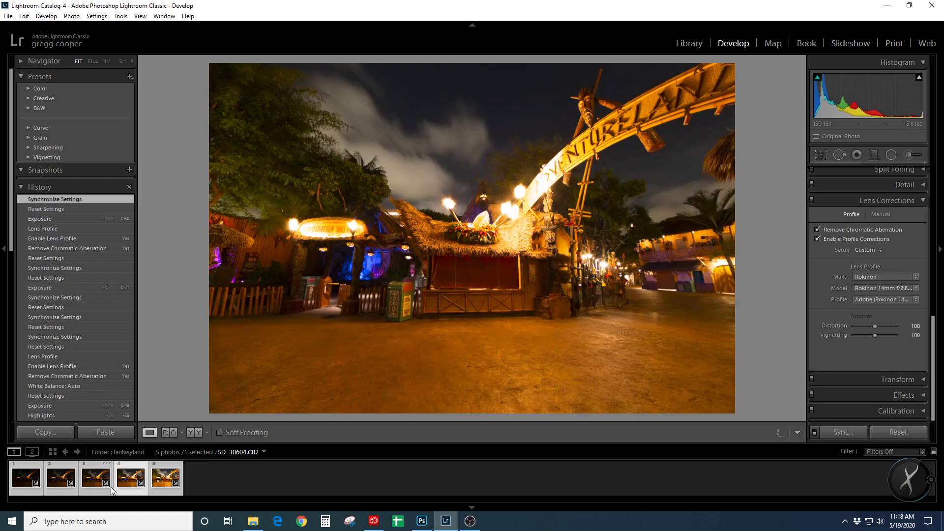
pyautogui.click(90, 485)
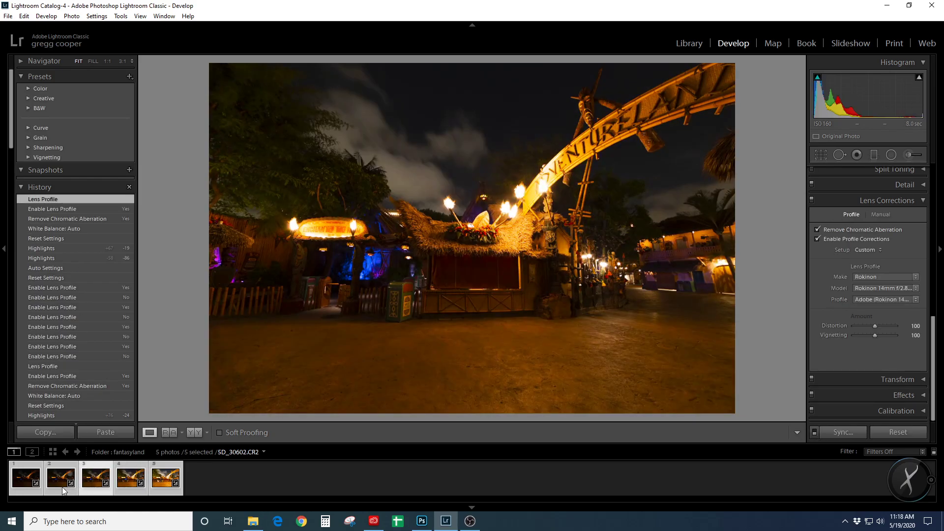
pyautogui.click(18, 483)
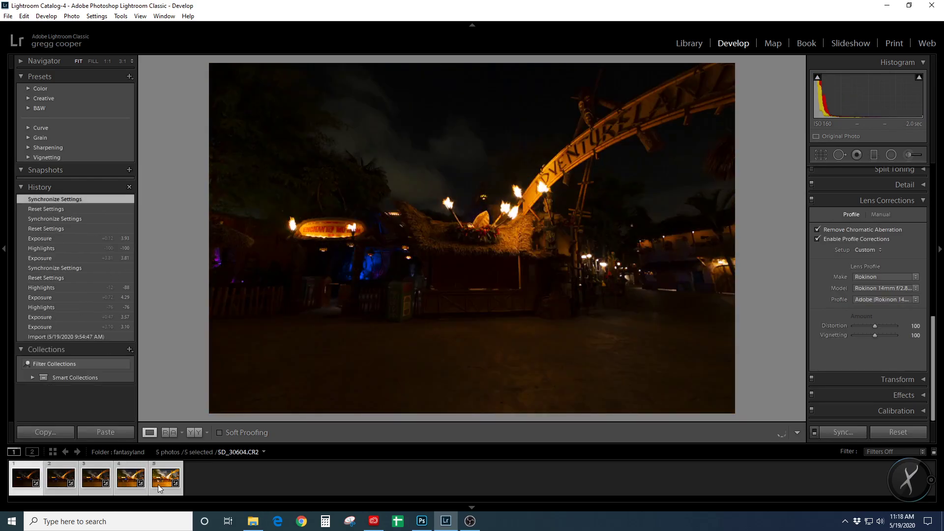
pyautogui.click(161, 484)
pyautogui.click(95, 485)
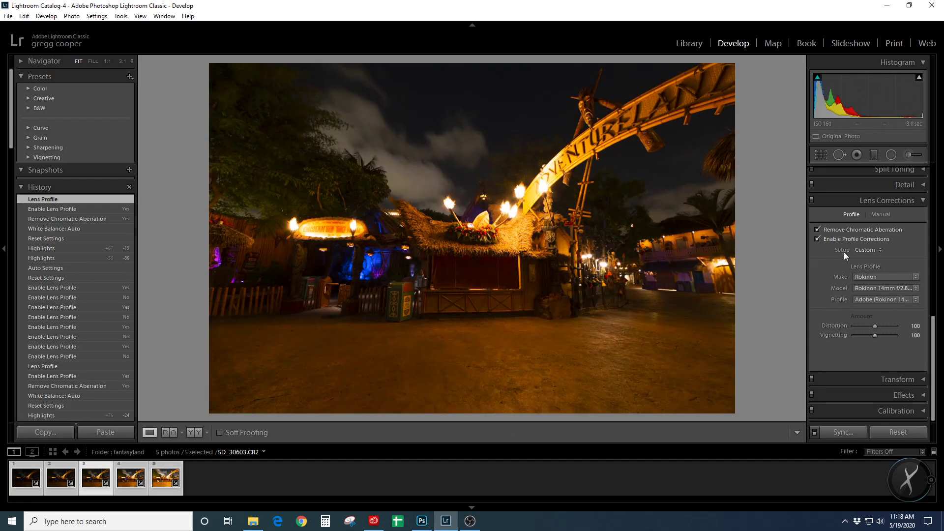
pyautogui.click(817, 239)
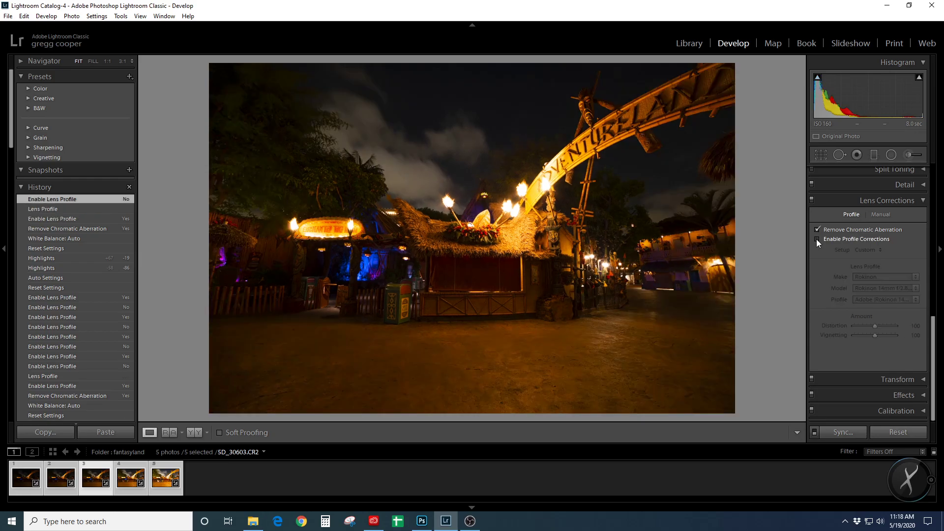
pyautogui.click(817, 239)
pyautogui.click(817, 239)
pyautogui.click(816, 239)
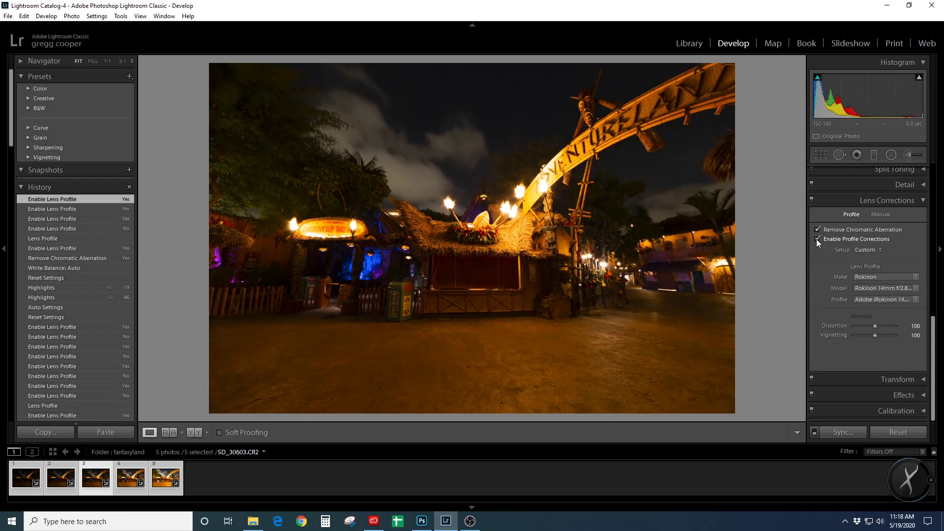
pyautogui.click(816, 239)
pyautogui.click(816, 239)
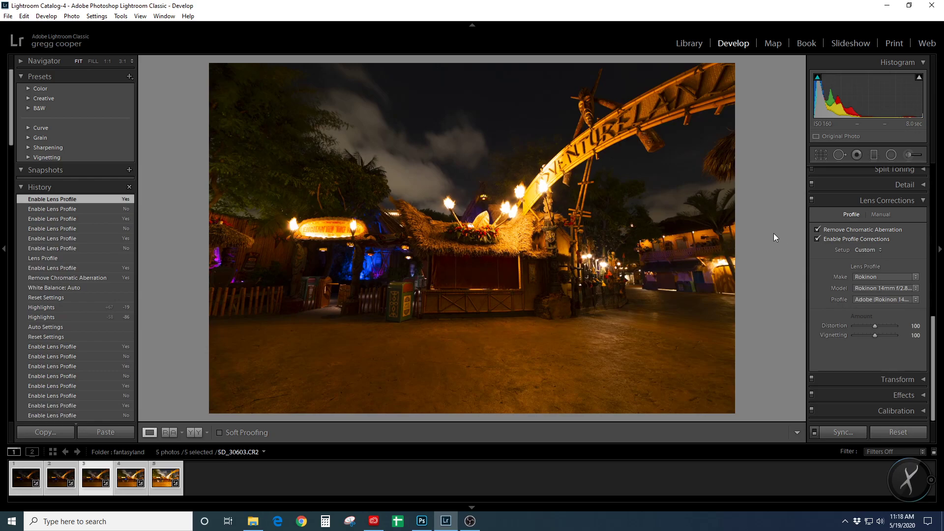
# Merge the five selected exposures to HDR with Auto Align on, Auto Settings off and Deghost Amount set to None
pyautogui.rightClick(98, 491)
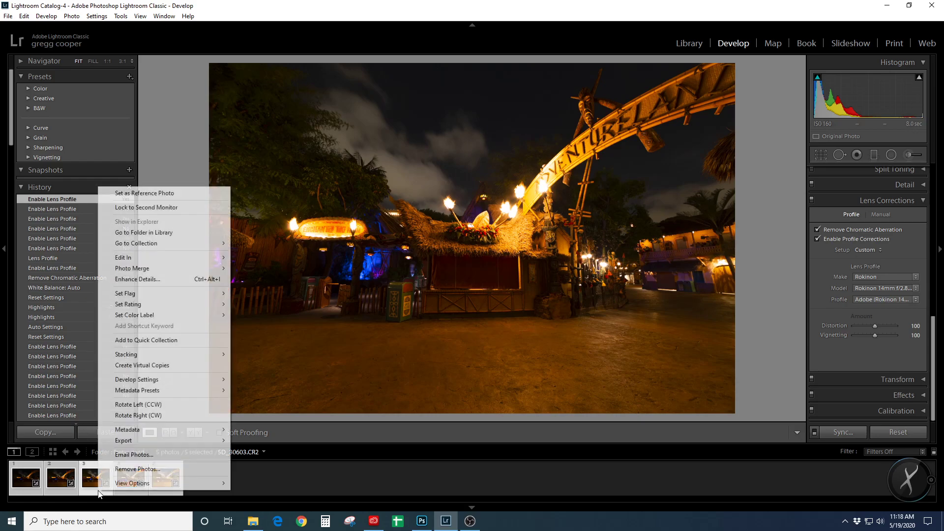
pyautogui.moveTo(135, 269)
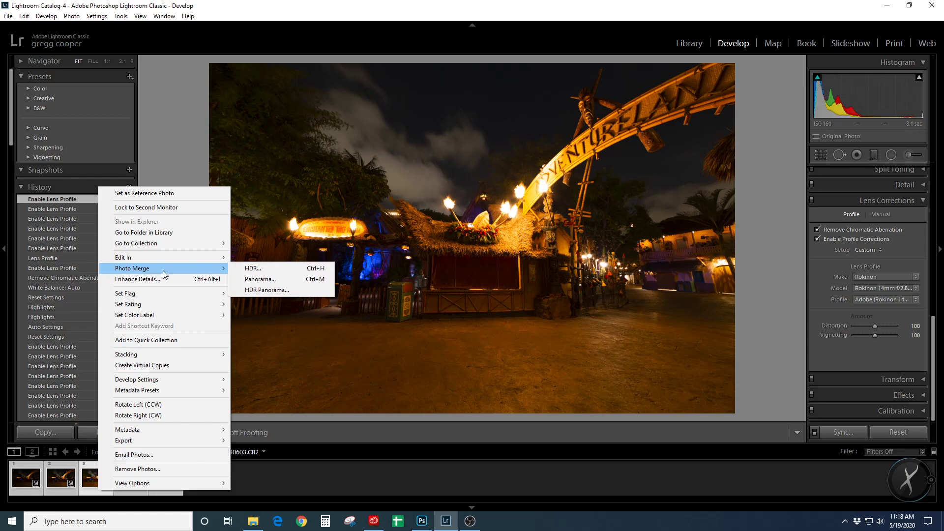
pyautogui.click(251, 268)
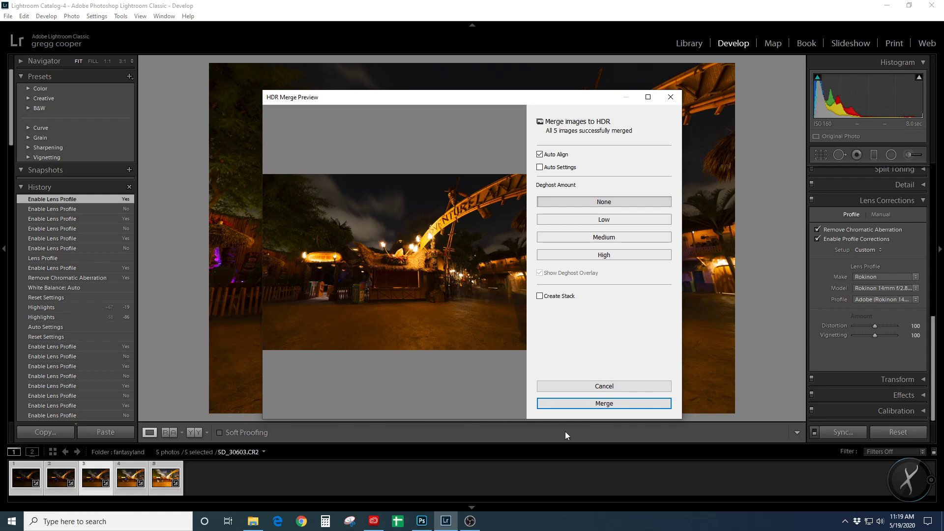
pyautogui.click(582, 404)
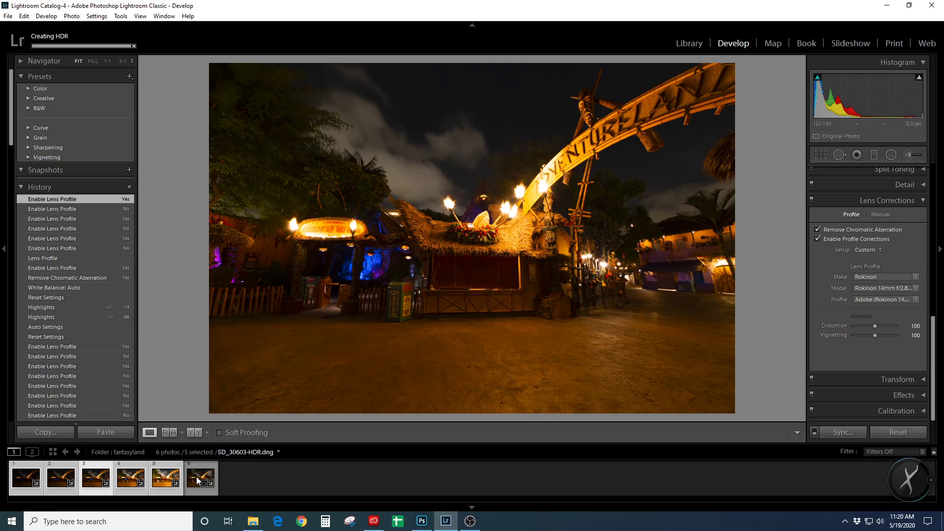
# Select the merged HDR photo and raise its Exposure to +2.62
pyautogui.click(198, 480)
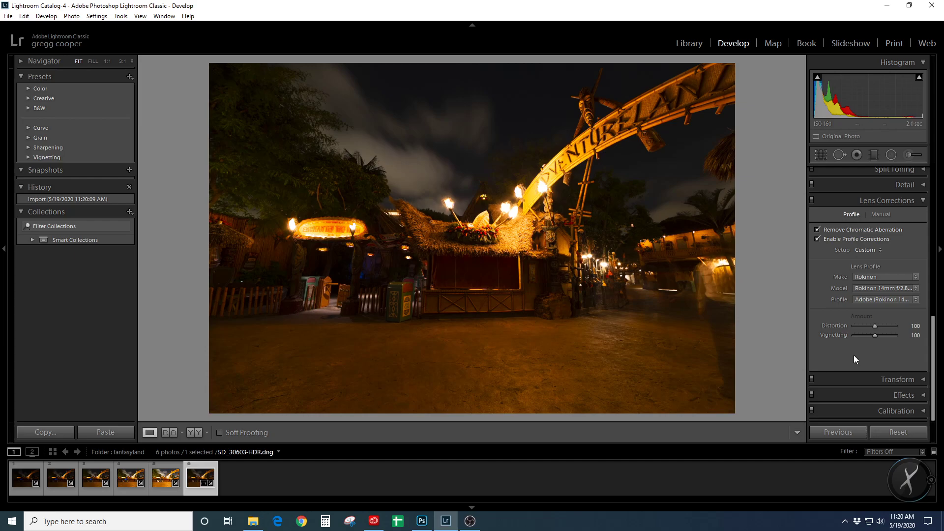
pyautogui.moveTo(933, 345); pyautogui.dragTo(925, 188)
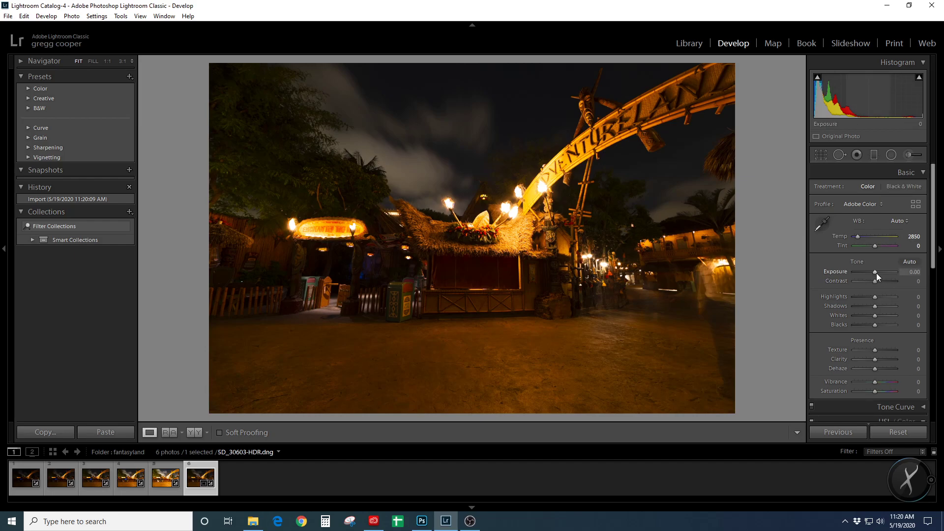
pyautogui.moveTo(875, 272)
pyautogui.mouseDown()
pyautogui.moveTo(888, 276)
pyautogui.moveTo(863, 276)
pyautogui.moveTo(891, 276)
pyautogui.moveTo(880, 274)
pyautogui.mouseUp()
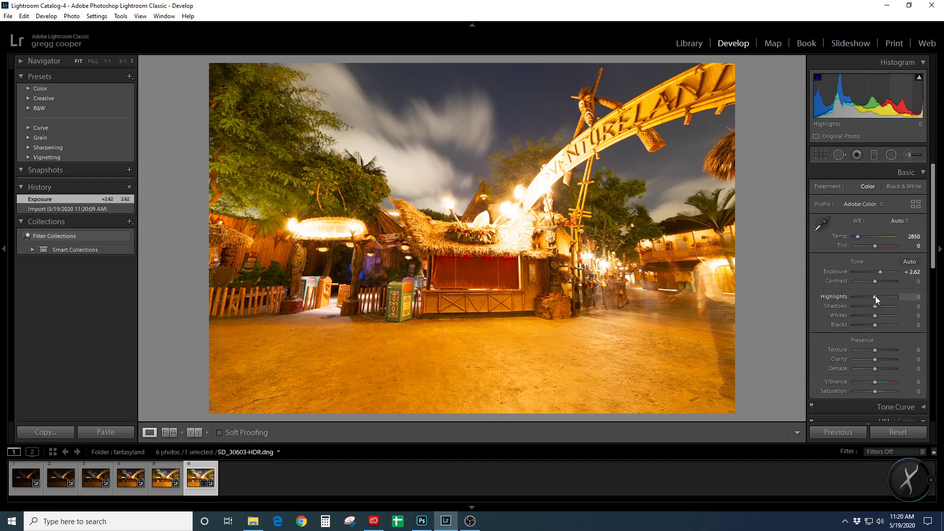
# Lower Highlights to -100, inspecting the torch flames and the Enchanted Tiki Room sign up close
pyautogui.moveTo(875, 296); pyautogui.dragTo(856, 303)
pyautogui.click(535, 176)
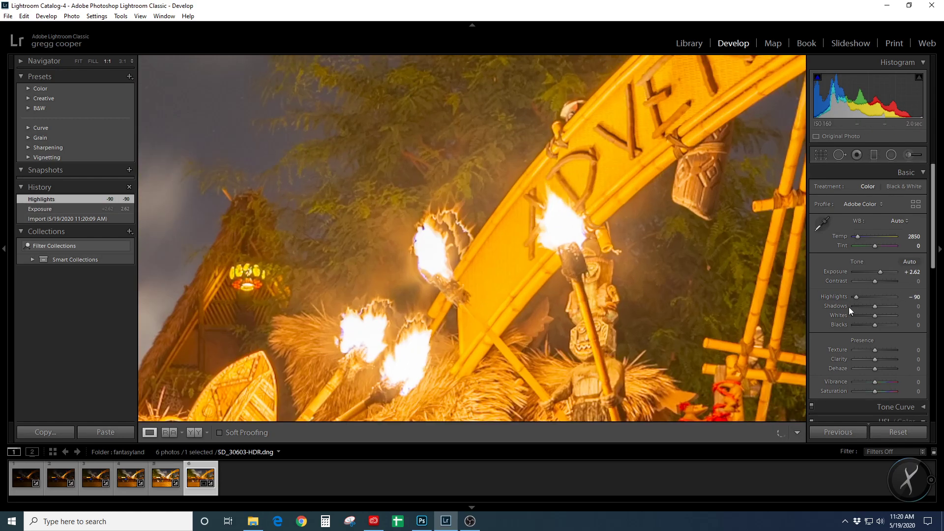
pyautogui.moveTo(854, 297); pyautogui.dragTo(851, 300)
pyautogui.click(302, 236)
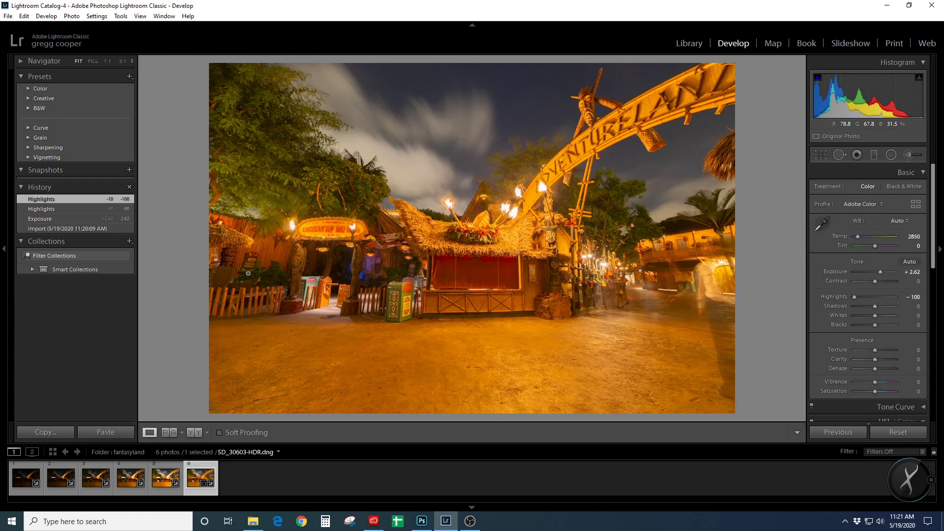
pyautogui.click(302, 236)
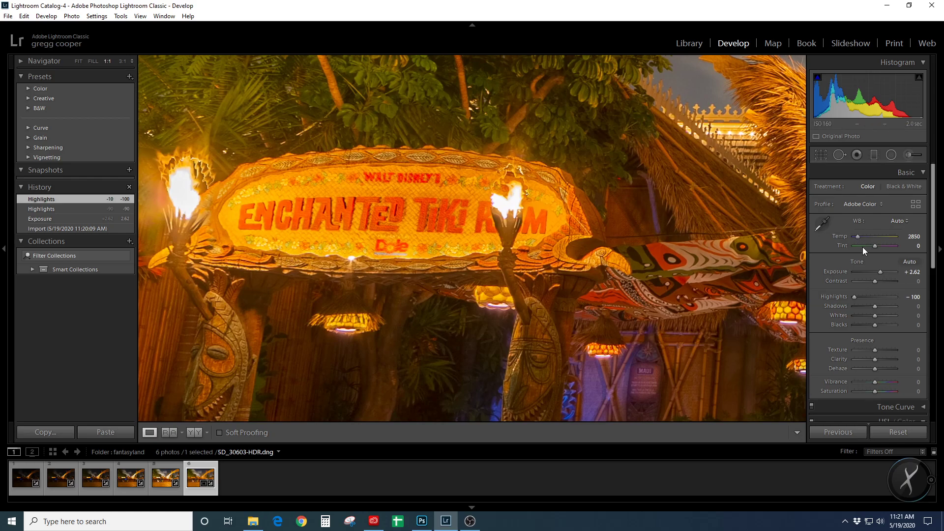
pyautogui.moveTo(852, 296)
pyautogui.mouseDown()
pyautogui.moveTo(869, 296)
pyautogui.moveTo(852, 299)
pyautogui.mouseUp()
pyautogui.click(509, 197)
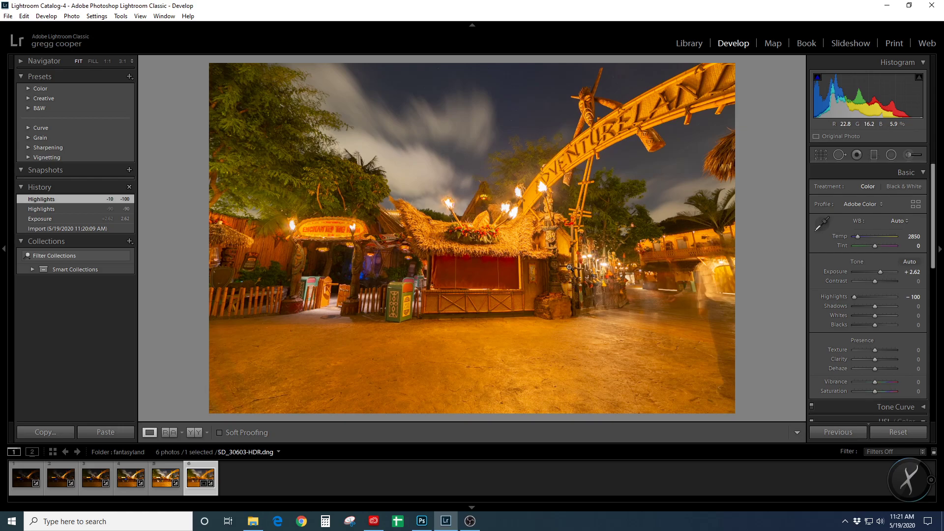
# Open the HDR photo for editing in Adobe Photoshop 2020 and fit it to the window
pyautogui.rightClick(202, 467)
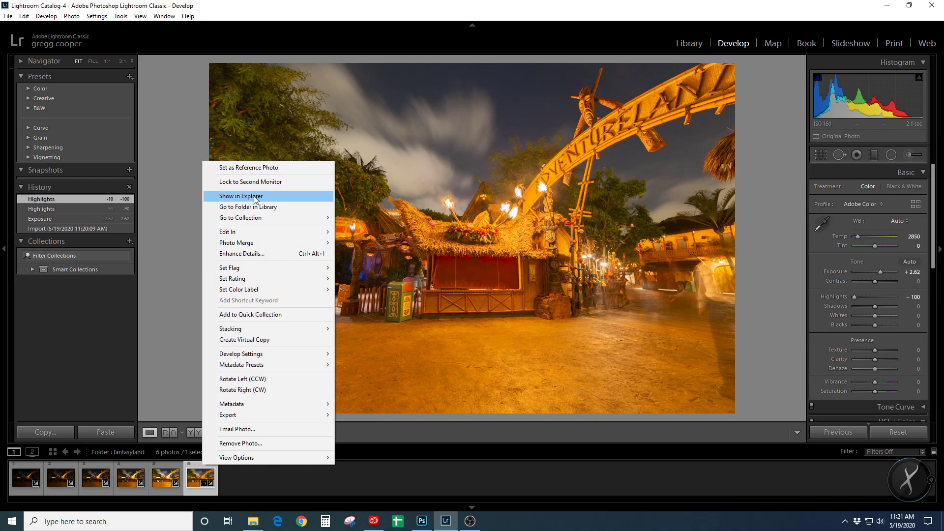
pyautogui.moveTo(253, 232)
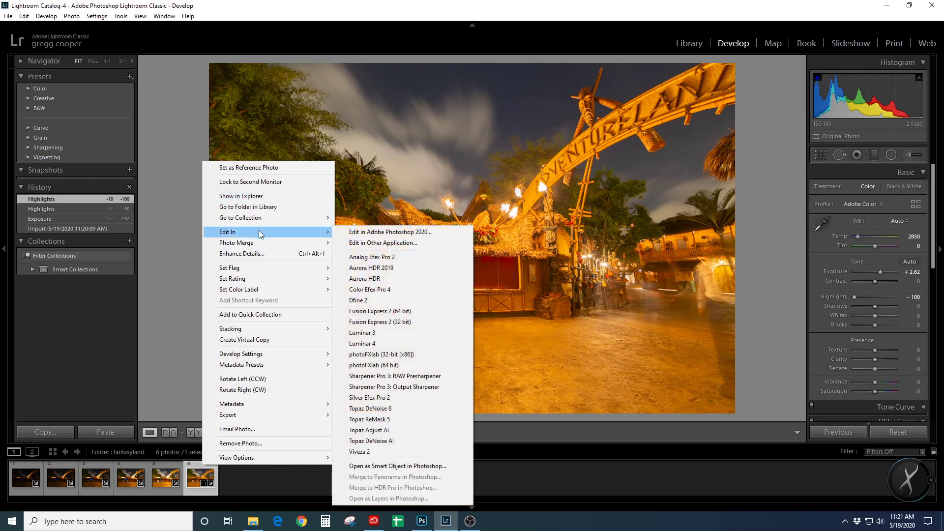
pyautogui.click(370, 234)
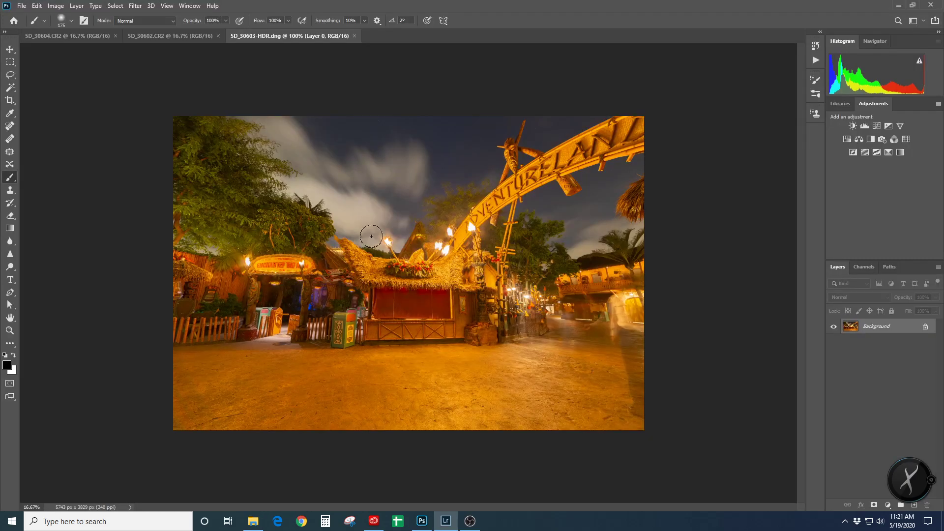
pyautogui.scroll(2, 371, 236)
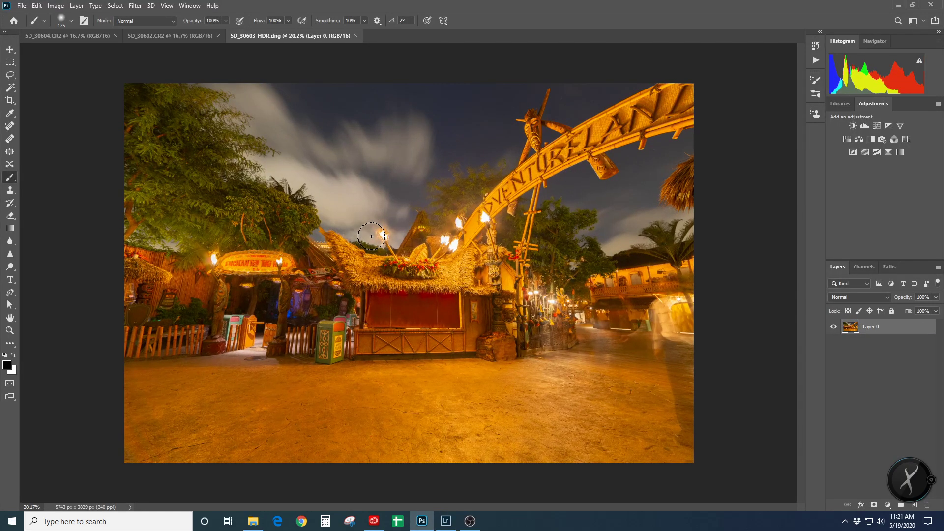
# Compare the single exposures 5D_30602.CR2 and 5D_30604.CR2 with the HDR image, examining the flames, walkway and buildings for ghosting
pyautogui.click(160, 37)
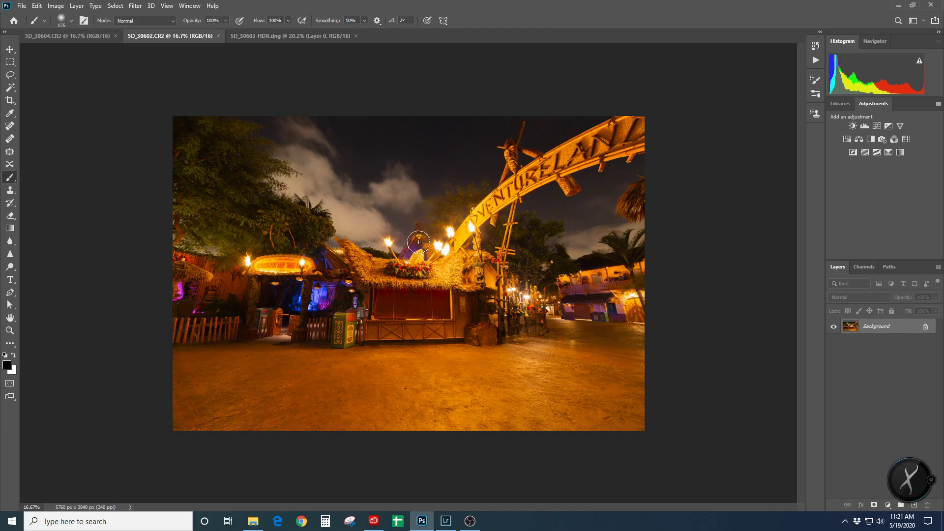
pyautogui.scroll(3, 420, 241)
pyautogui.scroll(-2, 420, 241)
pyautogui.scroll(3, 422, 242)
pyautogui.scroll(-4, 424, 244)
pyautogui.click(55, 37)
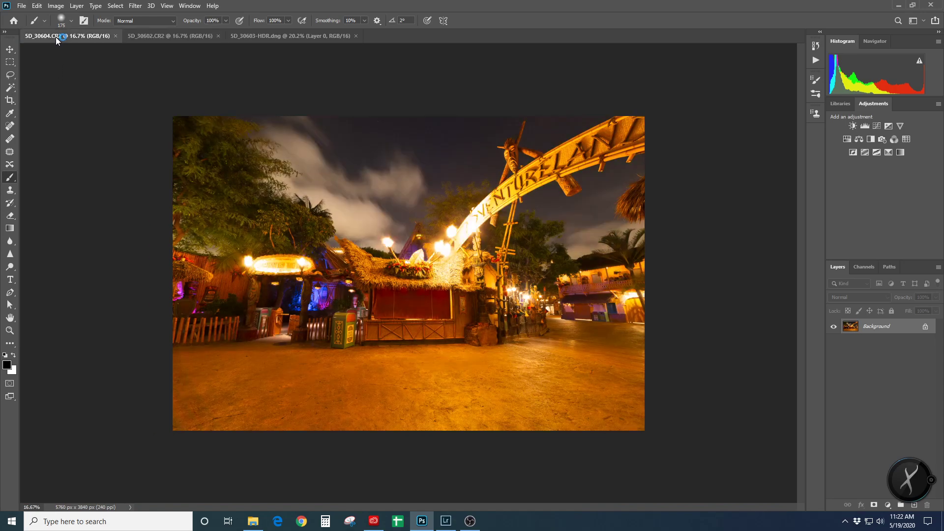
pyautogui.hotkey('ctrl', '0')
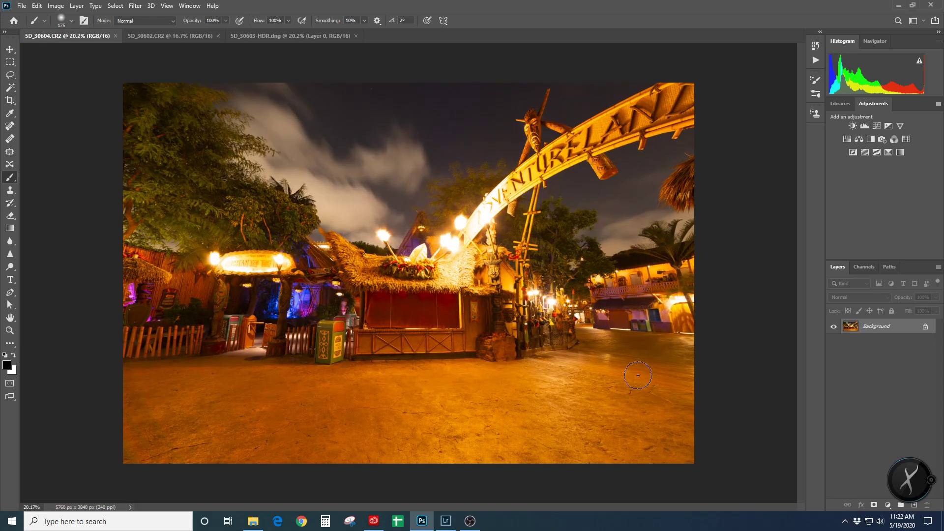
pyautogui.click(273, 35)
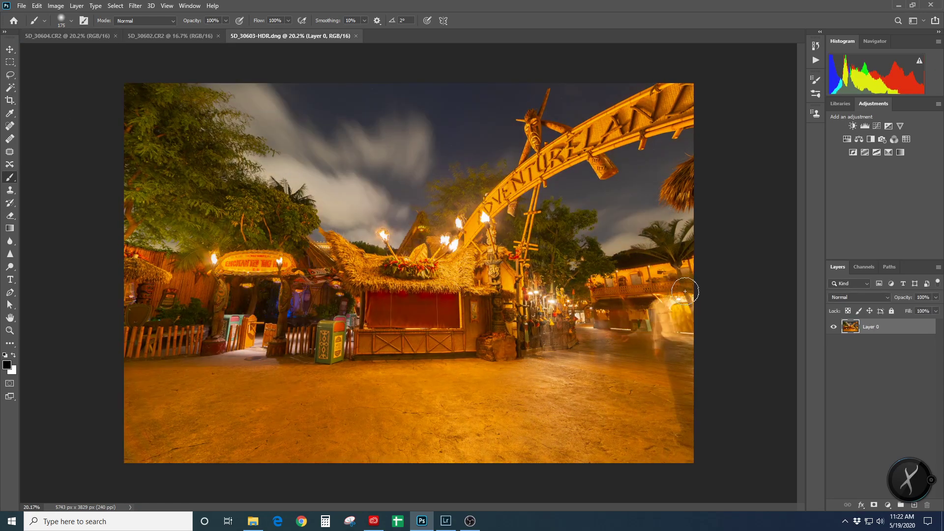
pyautogui.scroll(1, 746, 345)
pyautogui.scroll(1, 767, 379)
pyautogui.scroll(-1, 768, 380)
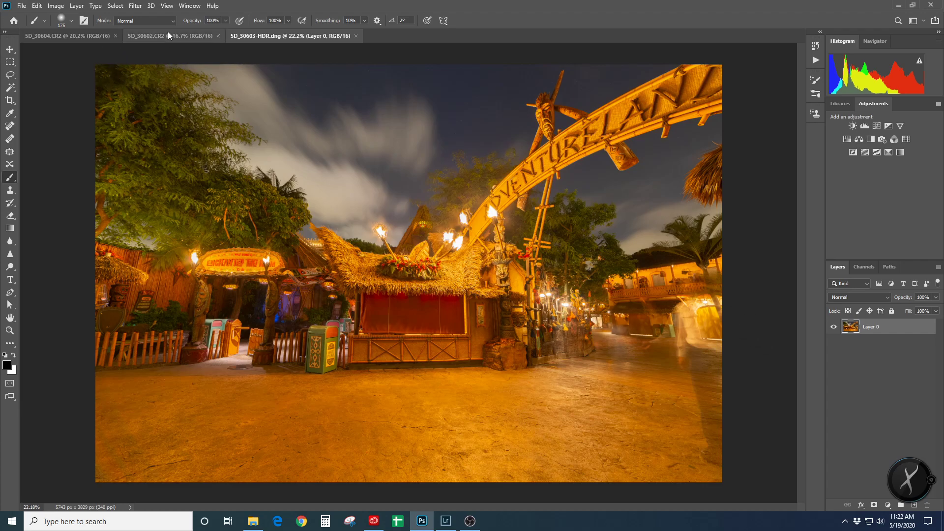
# Copy the entire 5D_30604.CR2 exposure and paste it as a new layer into 5D_30603-HDR.dng
pyautogui.click(72, 38)
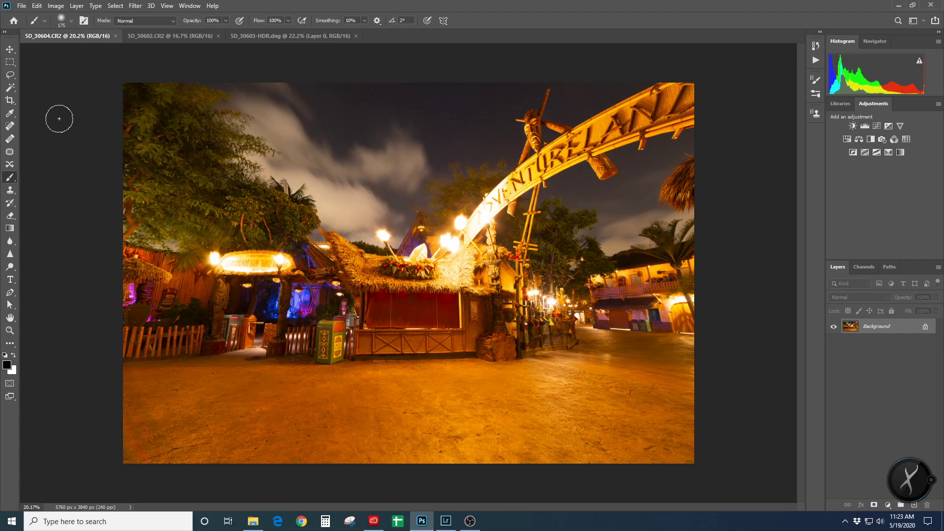
pyautogui.hotkey('ctrl', 'a')
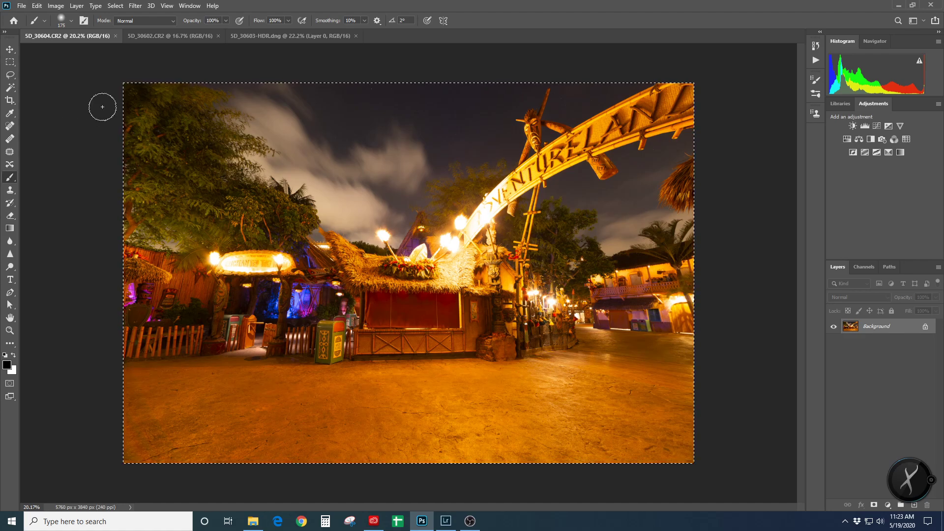
pyautogui.click(275, 35)
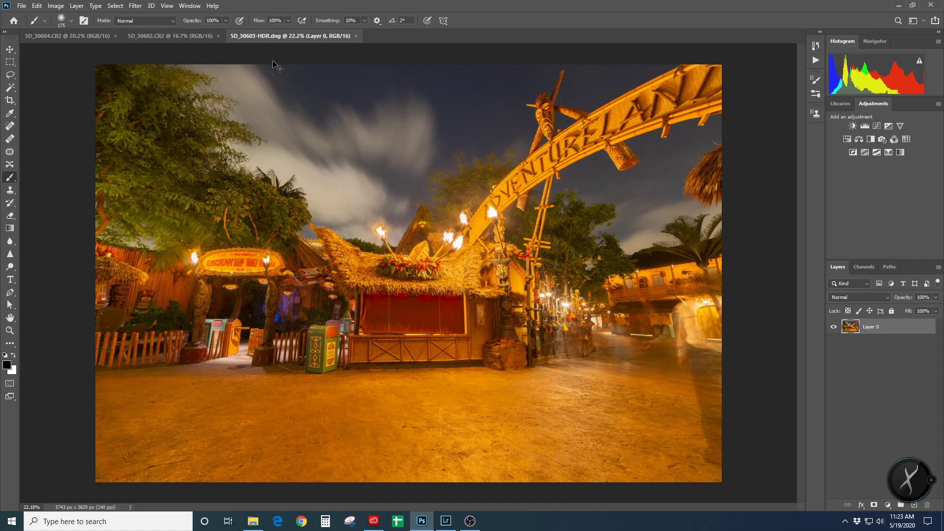
pyautogui.hotkey('ctrl', 'v')
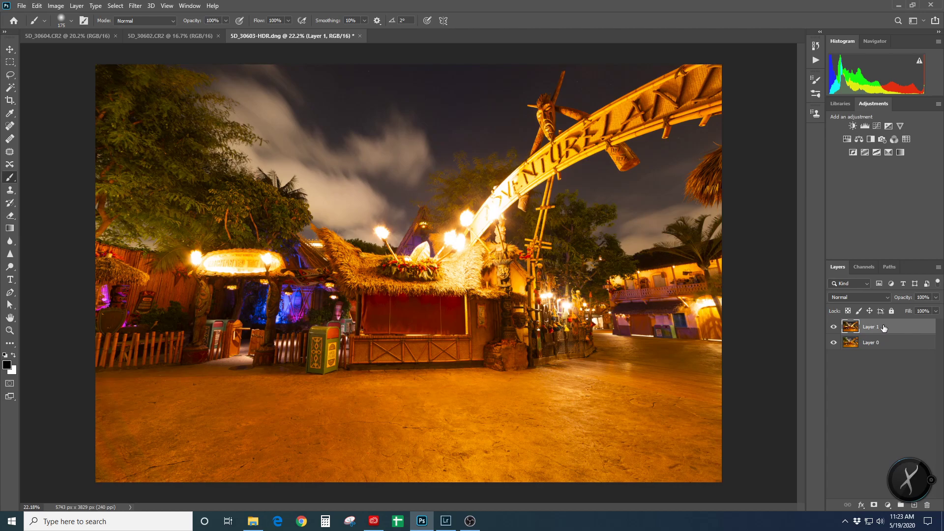
# Compare the pasted exposure with the HDR image and move the pasted layer beneath the HDR layer, leaving Layer 0 selected
pyautogui.click(833, 327)
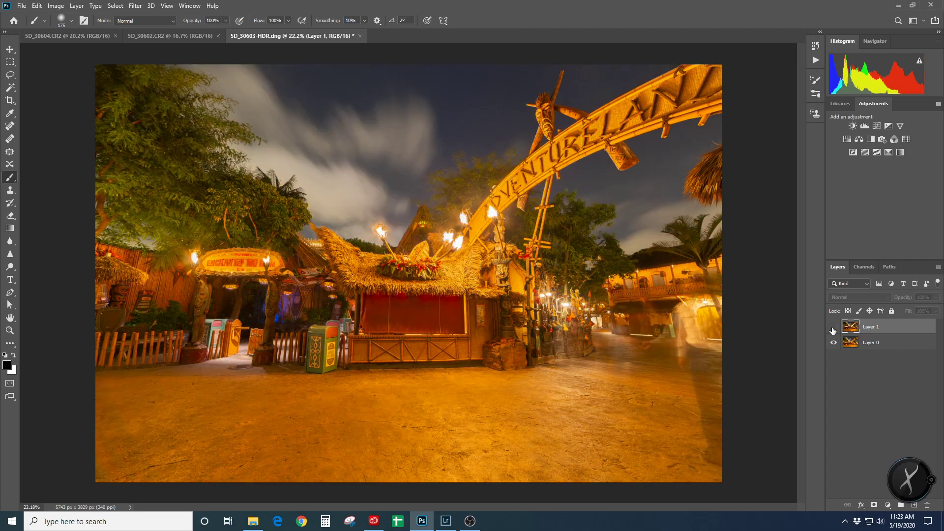
pyautogui.click(833, 327)
pyautogui.click(833, 327)
pyautogui.click(833, 327)
pyautogui.click(833, 327)
pyautogui.click(833, 326)
pyautogui.moveTo(902, 329); pyautogui.dragTo(895, 350)
pyautogui.click(879, 329)
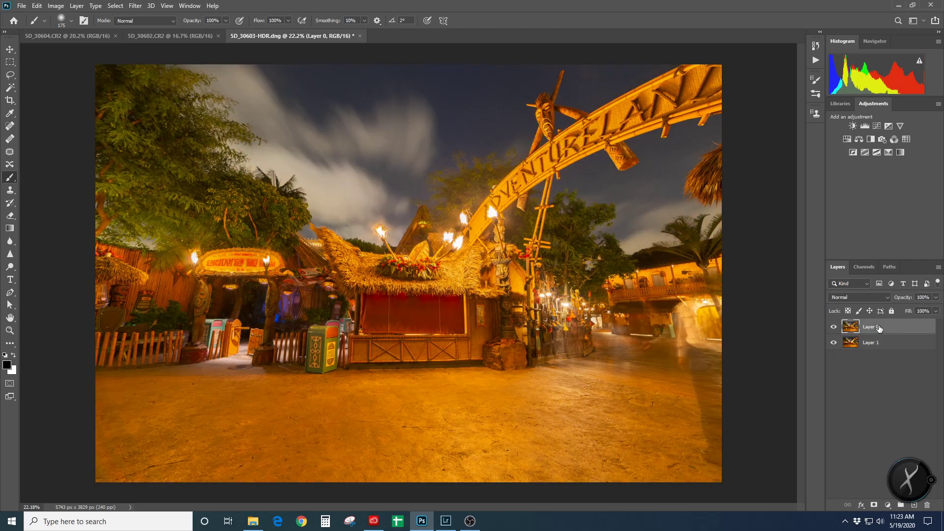
# Toggle the HDR layer's visibility to check how well it lines up with the single exposure beneath
pyautogui.click(833, 327)
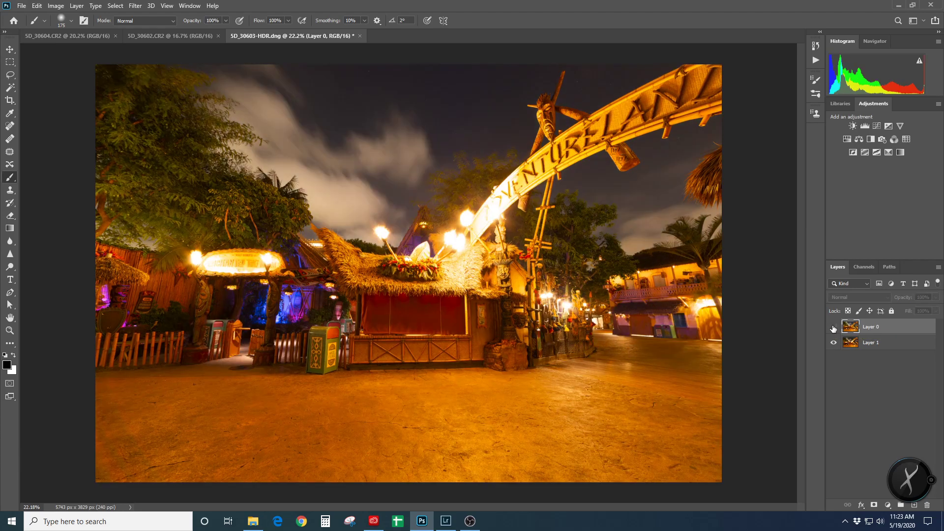
pyautogui.click(832, 328)
pyautogui.click(832, 327)
pyautogui.click(832, 328)
pyautogui.click(832, 327)
pyautogui.click(832, 327)
pyautogui.click(833, 327)
pyautogui.click(833, 328)
# Select both layers and auto-align them with the Auto projection
pyautogui.keyDown('shift'); pyautogui.click(893, 344); pyautogui.keyUp('shift')
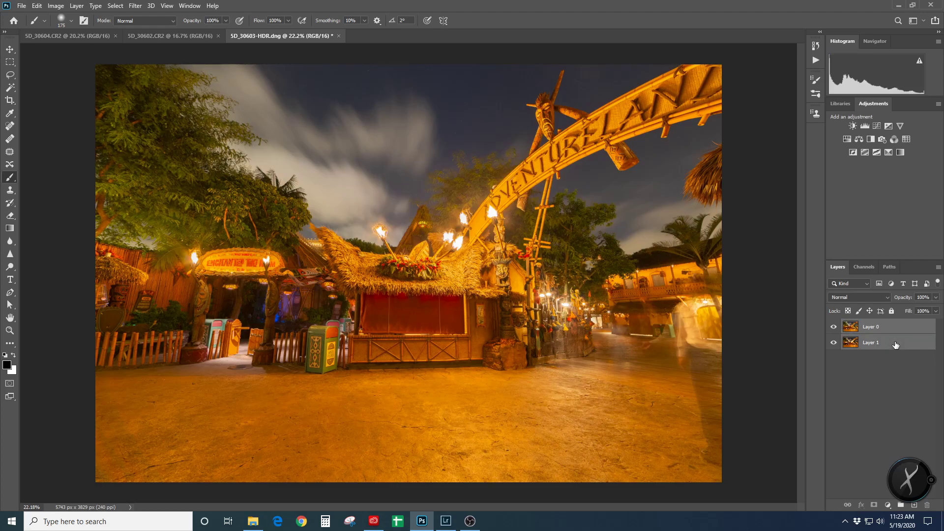
pyautogui.click(37, 6)
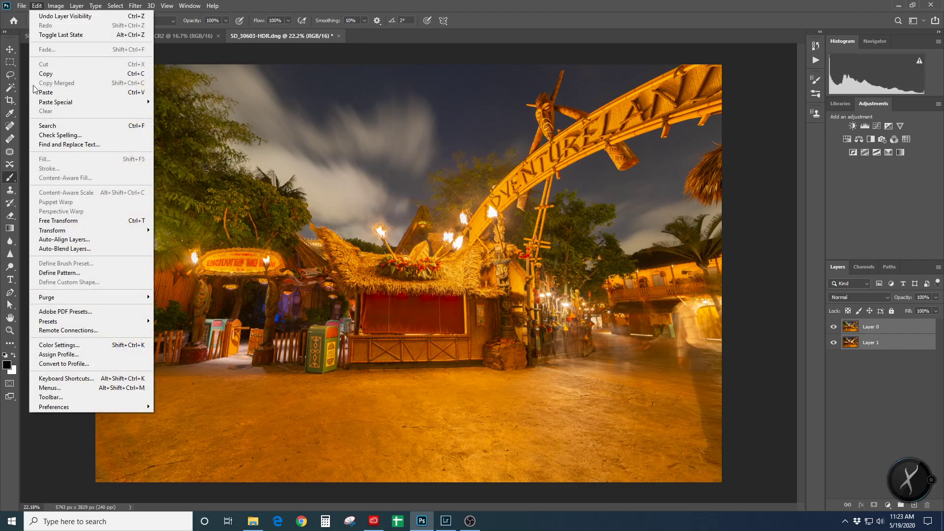
pyautogui.click(46, 239)
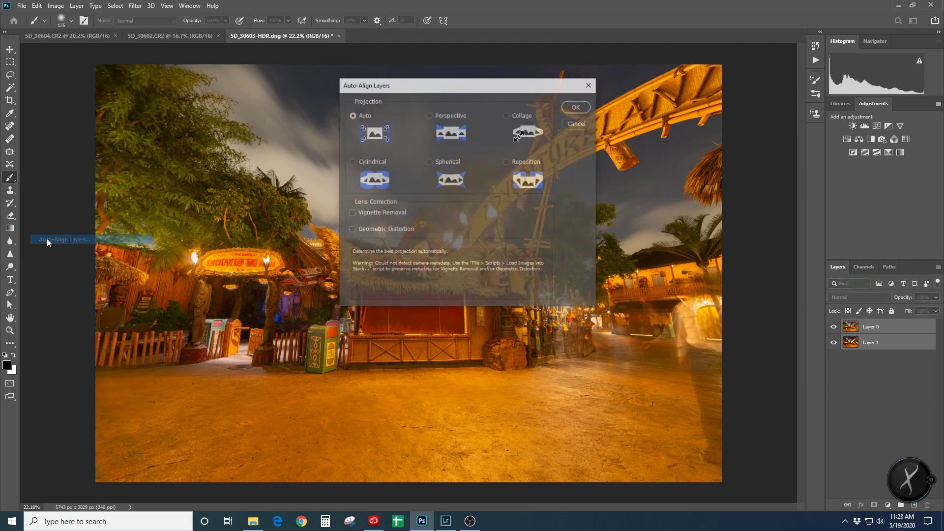
pyautogui.click(583, 106)
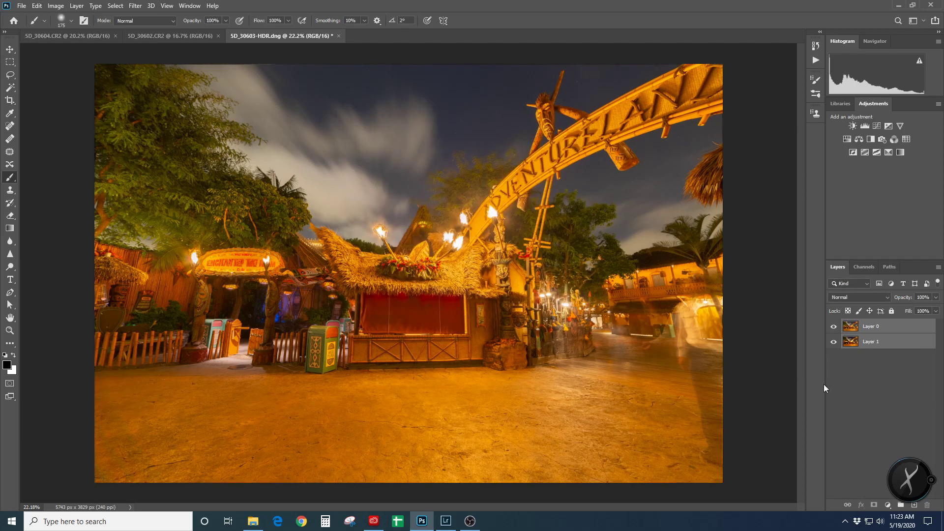
# Compare the two aligned layers, examining their registration, the blue-lit Tiki Room entrance and the ghosted people
pyautogui.click(833, 327)
pyautogui.click(833, 326)
pyautogui.click(833, 327)
pyautogui.click(833, 326)
pyautogui.click(833, 327)
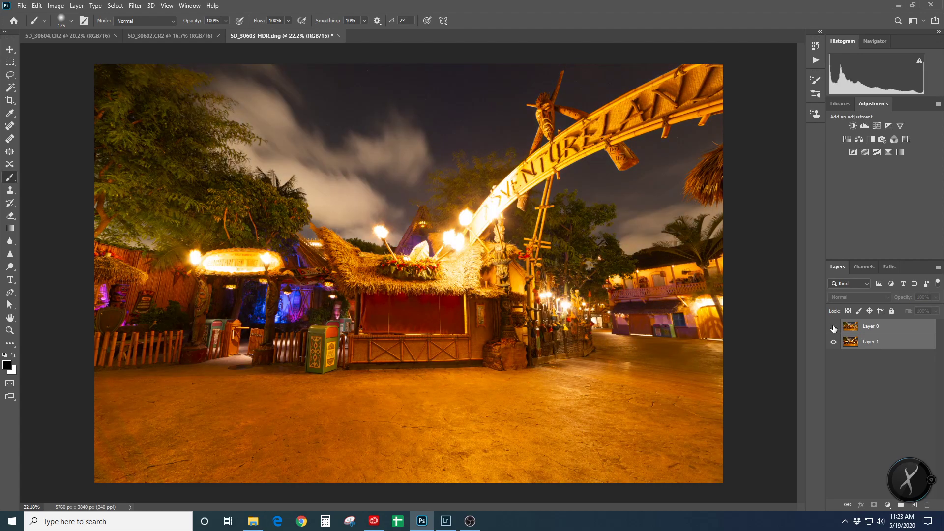
pyautogui.click(833, 326)
pyautogui.click(834, 327)
pyautogui.click(833, 326)
pyautogui.click(833, 327)
pyautogui.click(834, 326)
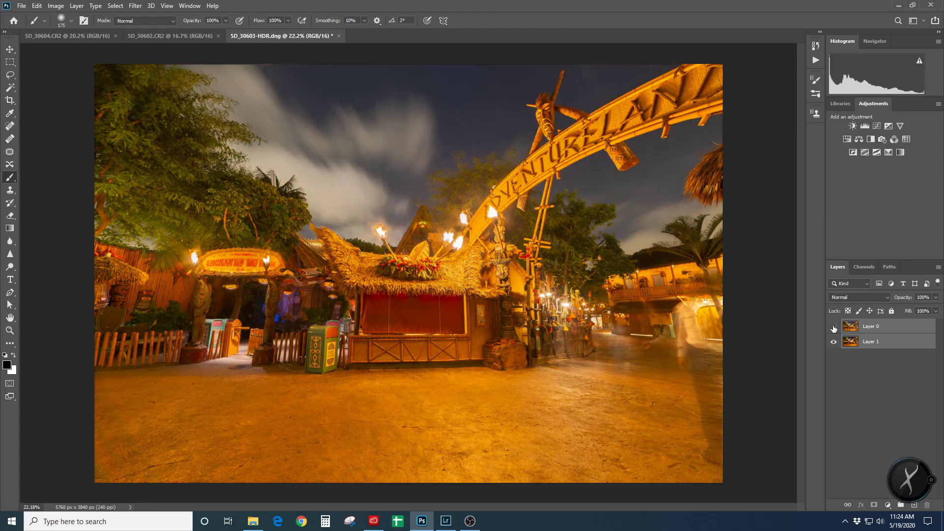
pyautogui.click(833, 326)
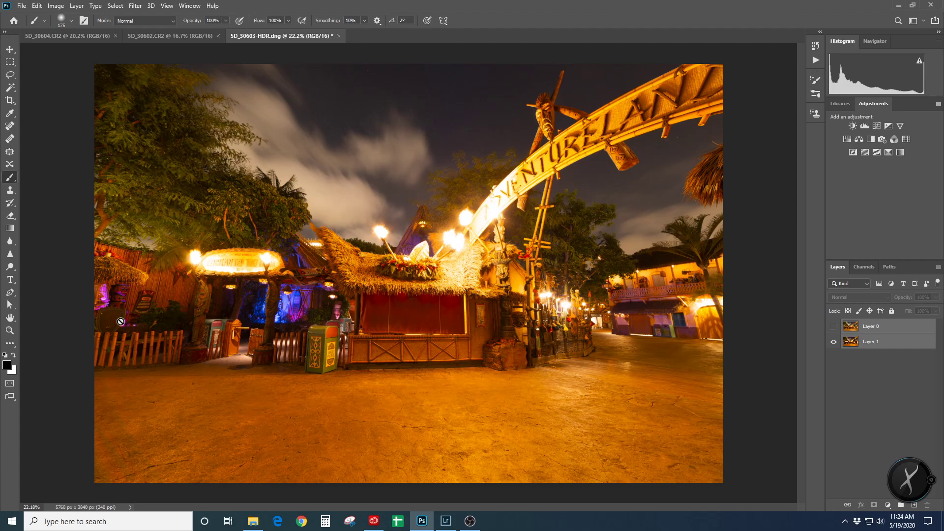
pyautogui.click(833, 327)
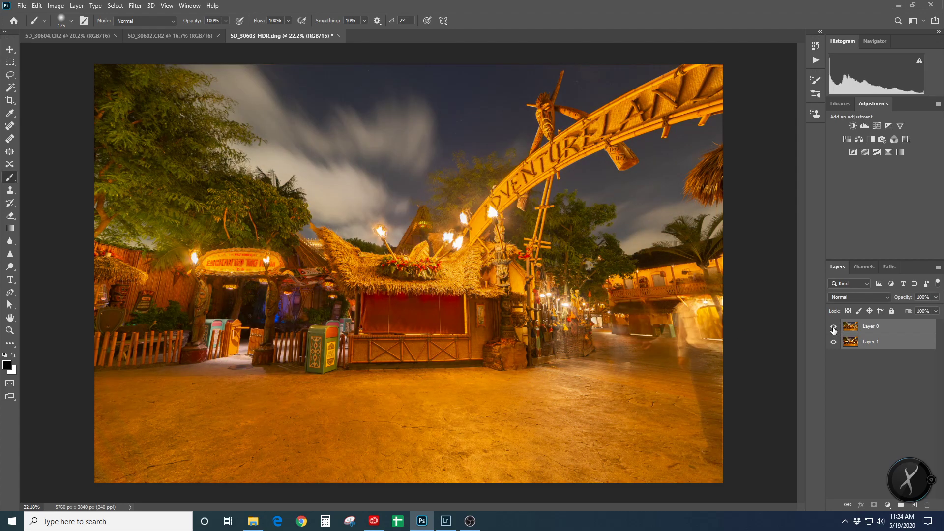
pyautogui.click(833, 327)
pyautogui.click(834, 328)
pyautogui.click(833, 328)
pyautogui.click(833, 328)
# Add a layer mask to Layer 0 and paint out the ghosted people and their shadow on the walkway with a 100% opacity black brush
pyautogui.click(874, 504)
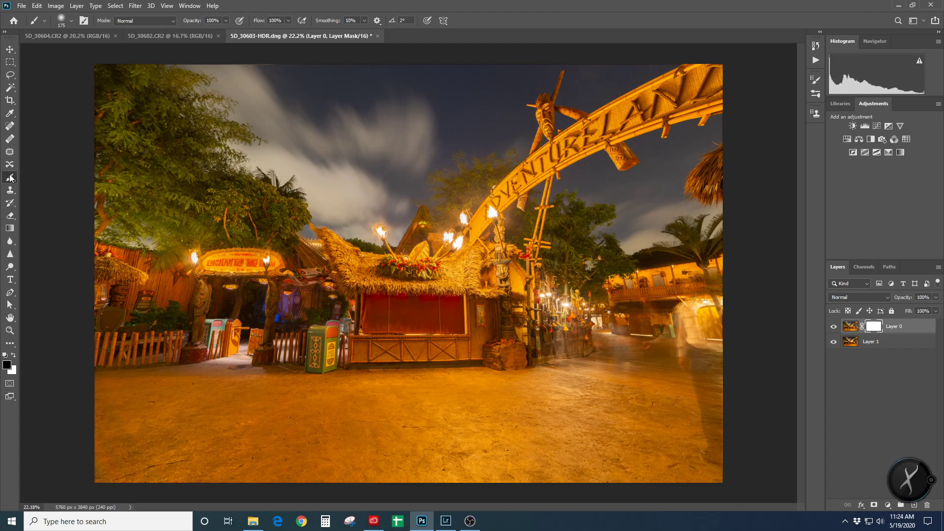
pyautogui.click(226, 20)
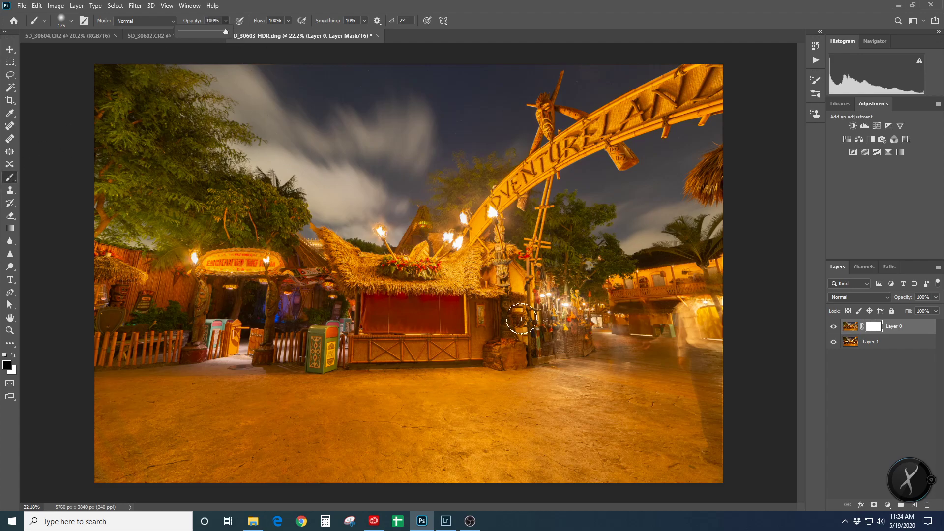
pyautogui.click(703, 290)
pyautogui.moveTo(686, 293)
pyautogui.mouseDown()
pyautogui.moveTo(711, 302)
pyautogui.moveTo(671, 312)
pyautogui.moveTo(718, 309)
pyautogui.moveTo(638, 348)
pyautogui.moveTo(726, 358)
pyautogui.moveTo(690, 364)
pyautogui.moveTo(706, 387)
pyautogui.moveTo(707, 379)
pyautogui.moveTo(697, 398)
pyautogui.moveTo(711, 426)
pyautogui.moveTo(687, 421)
pyautogui.moveTo(702, 423)
pyautogui.moveTo(710, 468)
pyautogui.mouseUp()
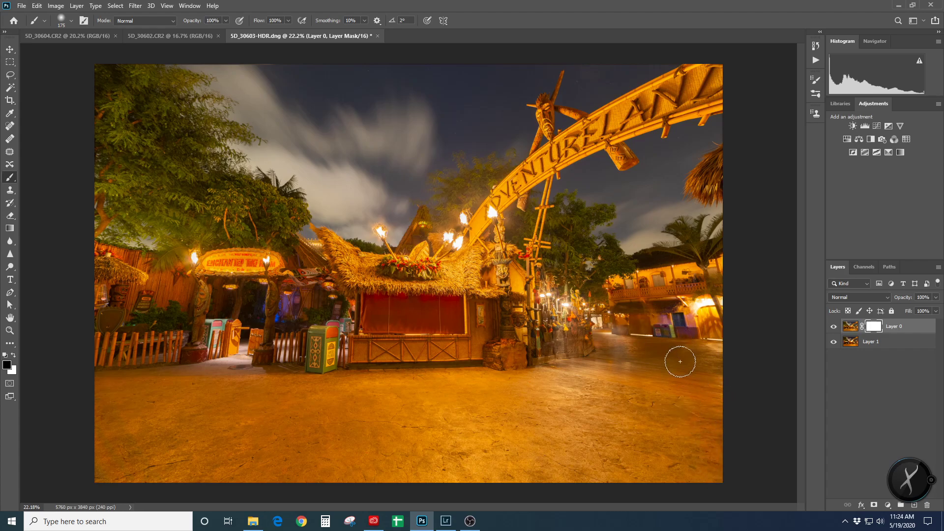
# Reduce the brush size to 125 and mask out the remaining ghosting around the shopfront beneath the balcony
pyautogui.scroll(3, 659, 344)
pyautogui.scroll(3, 648, 324)
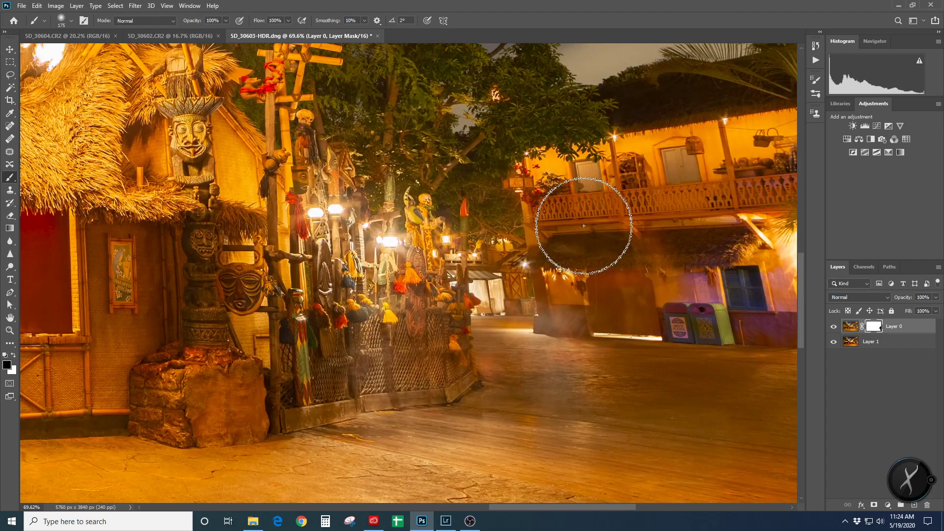
pyautogui.press('[')
pyautogui.press('[')
pyautogui.moveTo(623, 303)
pyautogui.mouseDown()
pyautogui.moveTo(542, 323)
pyautogui.moveTo(620, 306)
pyautogui.moveTo(662, 311)
pyautogui.moveTo(628, 279)
pyautogui.moveTo(585, 270)
pyautogui.moveTo(562, 241)
pyautogui.moveTo(687, 261)
pyautogui.moveTo(724, 248)
pyautogui.moveTo(684, 323)
pyautogui.moveTo(519, 285)
pyautogui.moveTo(508, 308)
pyautogui.moveTo(499, 288)
pyautogui.moveTo(476, 291)
pyautogui.moveTo(472, 269)
pyautogui.moveTo(482, 362)
pyautogui.moveTo(504, 387)
pyautogui.moveTo(572, 385)
pyautogui.moveTo(459, 409)
pyautogui.moveTo(660, 411)
pyautogui.moveTo(554, 391)
pyautogui.moveTo(659, 369)
pyautogui.moveTo(716, 391)
pyautogui.moveTo(681, 401)
pyautogui.moveTo(553, 393)
pyautogui.moveTo(523, 411)
pyautogui.moveTo(371, 410)
pyautogui.moveTo(560, 399)
pyautogui.moveTo(667, 435)
pyautogui.moveTo(713, 434)
pyautogui.moveTo(697, 383)
pyautogui.moveTo(650, 384)
pyautogui.moveTo(609, 341)
pyautogui.moveTo(624, 286)
pyautogui.moveTo(665, 324)
pyautogui.moveTo(637, 341)
pyautogui.mouseUp()
pyautogui.scroll(-6, 637, 342)
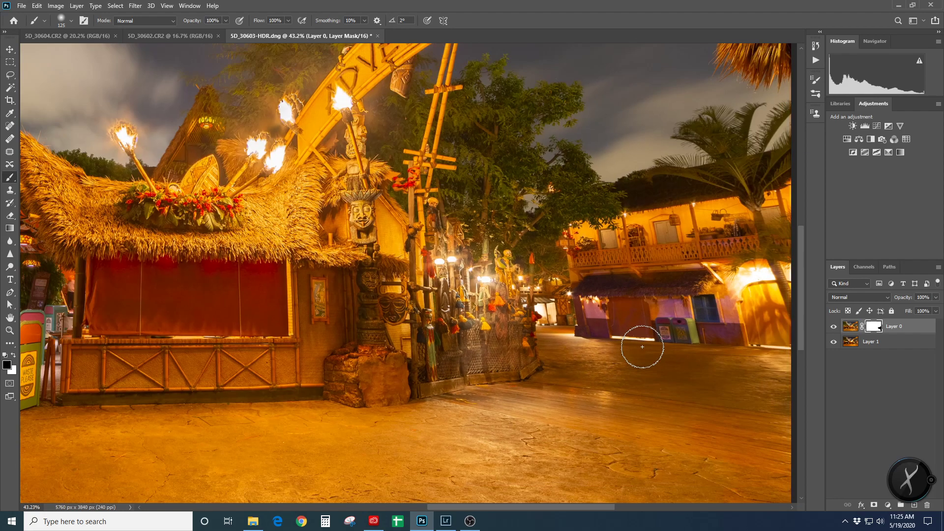
# Examine the masked walkway and Tiki Room entrance, toggling Layer 0's visibility to compare the HDR image with the single exposure
pyautogui.scroll(3, 704, 369)
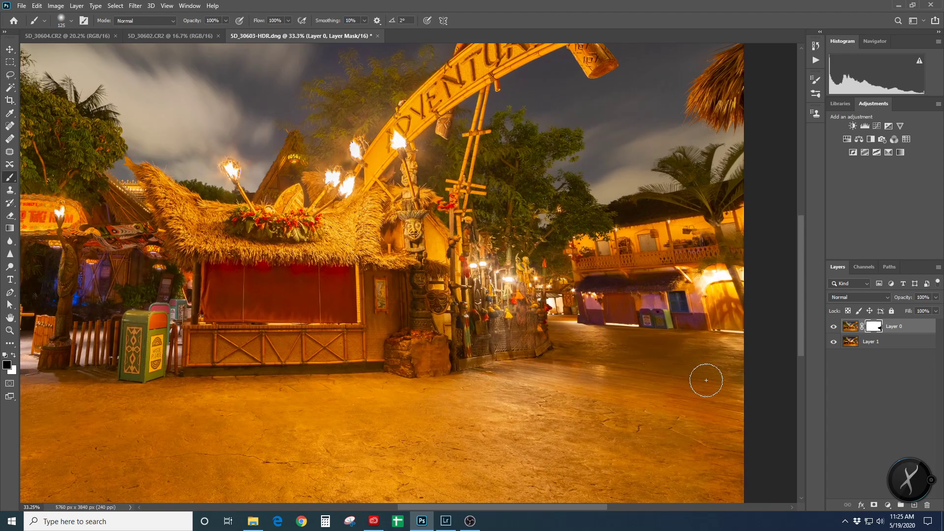
pyautogui.scroll(-3, 707, 375)
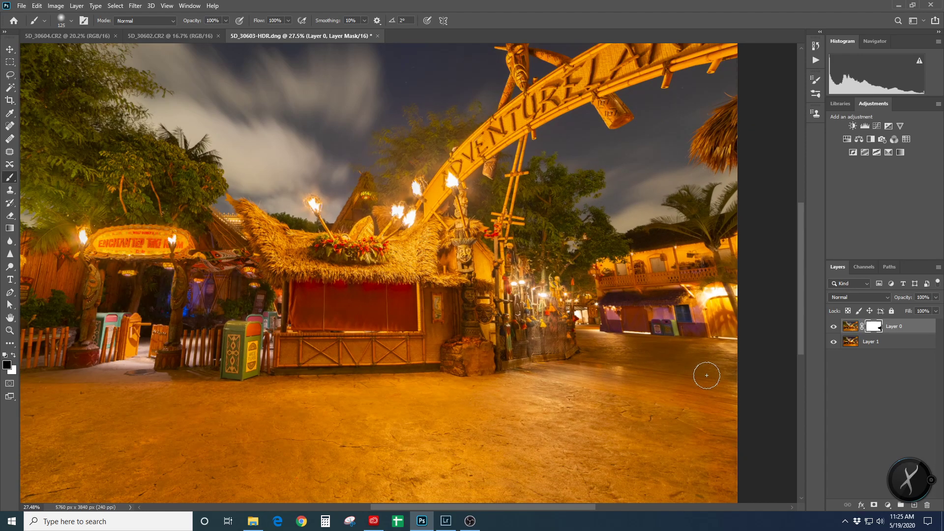
pyautogui.scroll(3, 273, 321)
pyautogui.scroll(2, 274, 320)
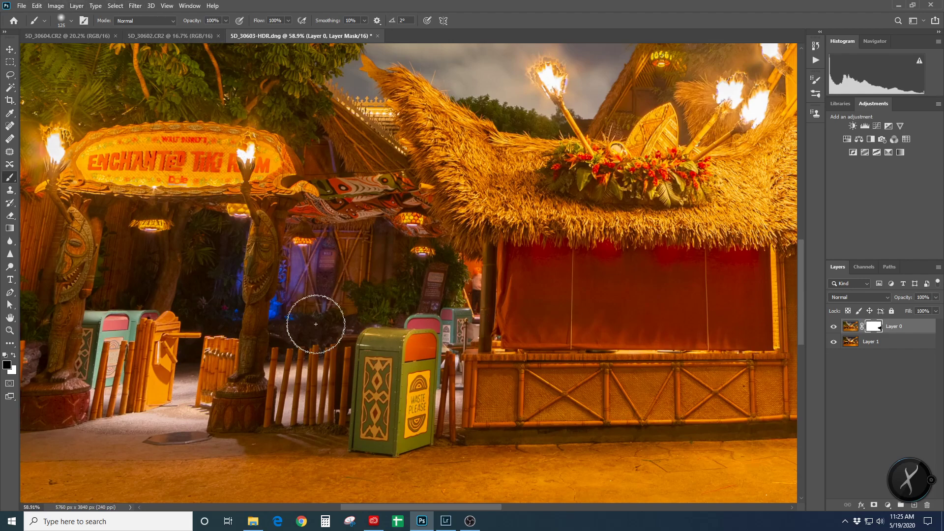
pyautogui.scroll(-2, 313, 322)
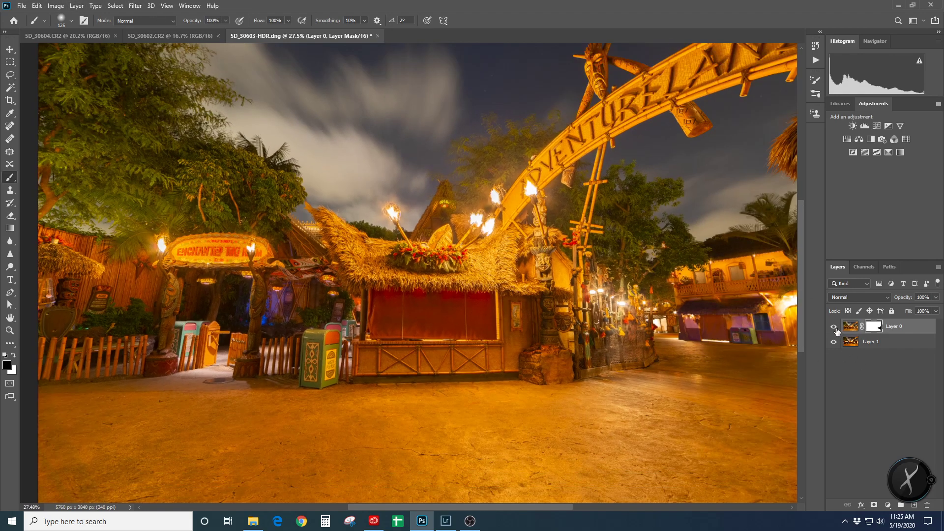
pyautogui.click(836, 328)
pyautogui.click(835, 328)
pyautogui.click(836, 328)
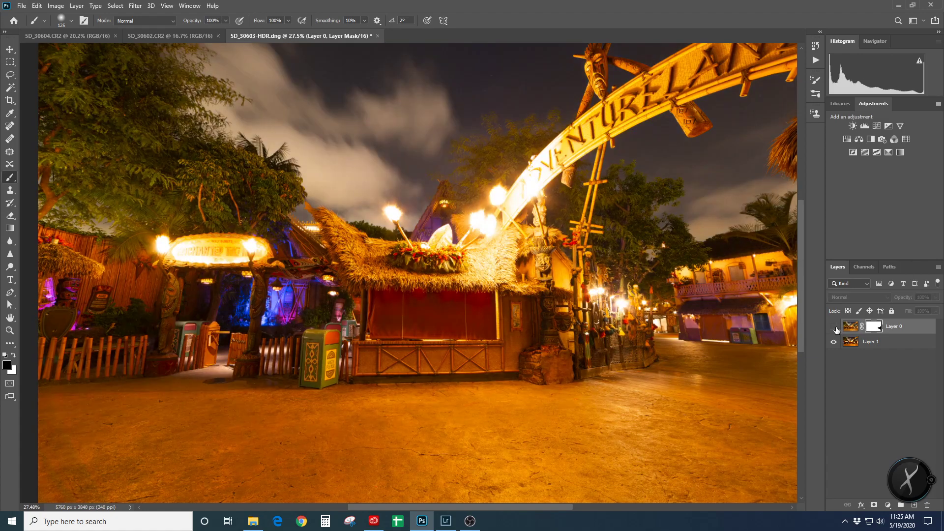
pyautogui.click(836, 327)
pyautogui.click(835, 328)
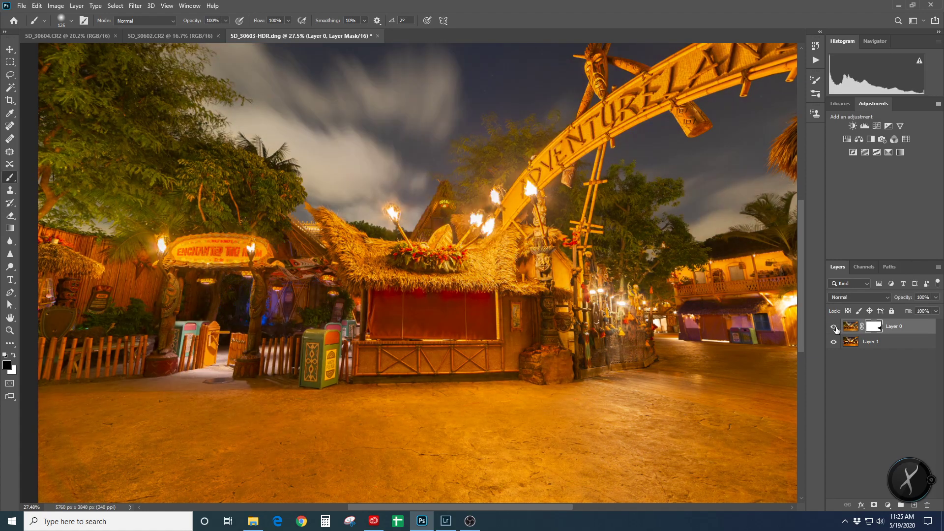
pyautogui.click(836, 327)
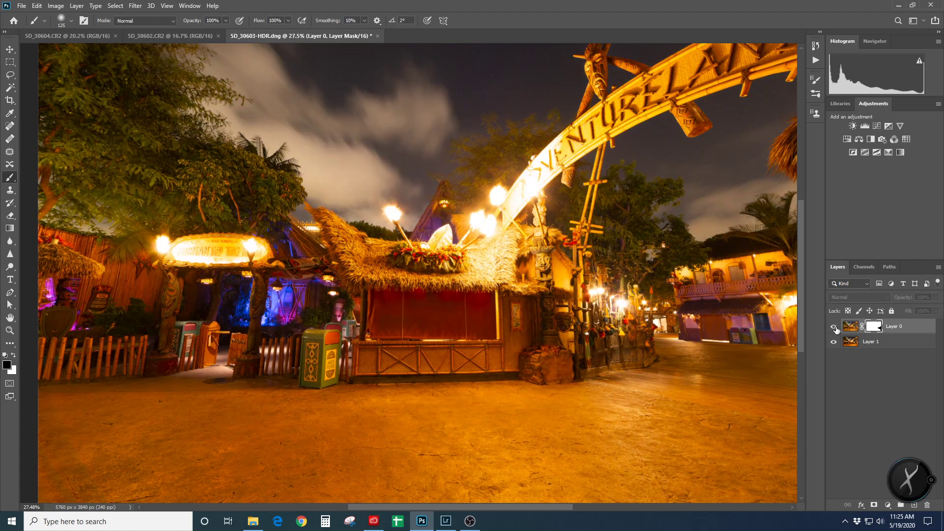
pyautogui.click(836, 328)
# Set the brush to 29% opacity and size 50, then paint the mask over the blue-lit wall behind the Tiki Room entrance
pyautogui.click(227, 20)
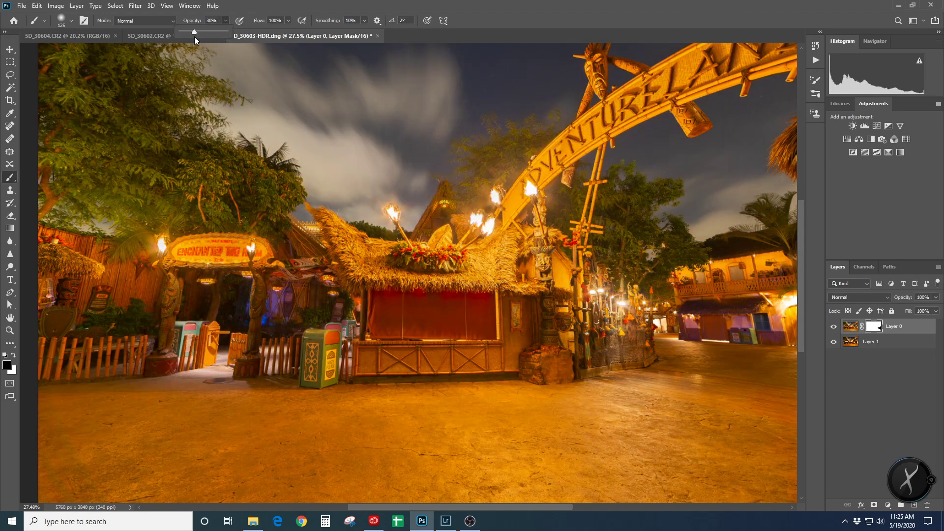
pyautogui.scroll(6, 252, 311)
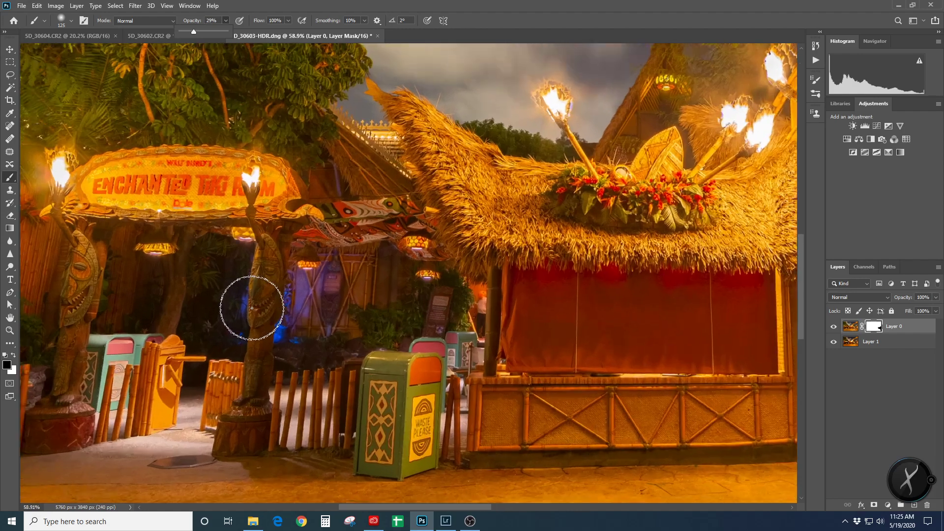
pyautogui.press('[')
pyautogui.press('[')
pyautogui.press('[')
pyautogui.press('[')
pyautogui.press('[')
pyautogui.press('[')
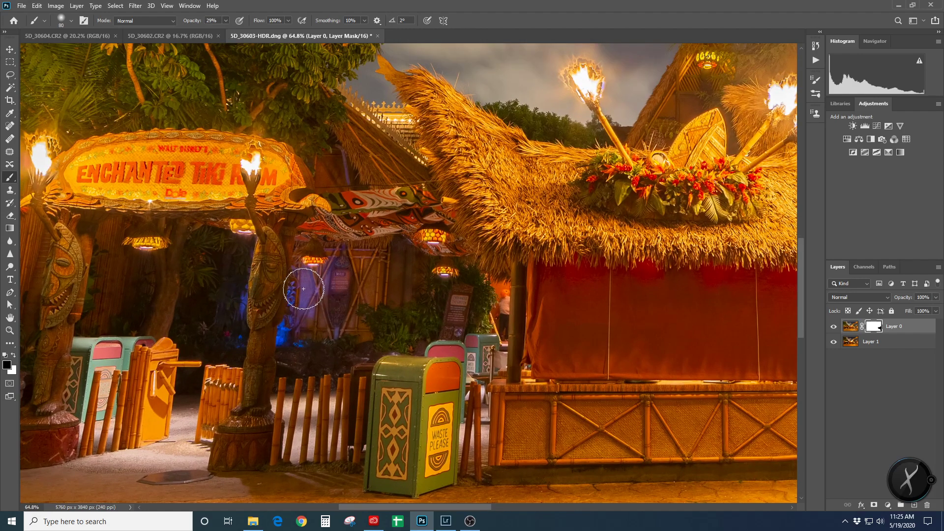
pyautogui.moveTo(301, 275)
pyautogui.mouseDown()
pyautogui.moveTo(298, 309)
pyautogui.moveTo(290, 297)
pyautogui.moveTo(301, 311)
pyautogui.moveTo(305, 276)
pyautogui.moveTo(293, 340)
pyautogui.moveTo(324, 345)
pyautogui.moveTo(333, 285)
pyautogui.moveTo(355, 250)
pyautogui.moveTo(336, 329)
pyautogui.moveTo(346, 345)
pyautogui.moveTo(363, 331)
pyautogui.moveTo(329, 342)
pyautogui.moveTo(340, 339)
pyautogui.moveTo(354, 288)
pyautogui.moveTo(339, 264)
pyautogui.moveTo(362, 305)
pyautogui.moveTo(358, 332)
pyautogui.moveTo(389, 335)
pyautogui.mouseUp()
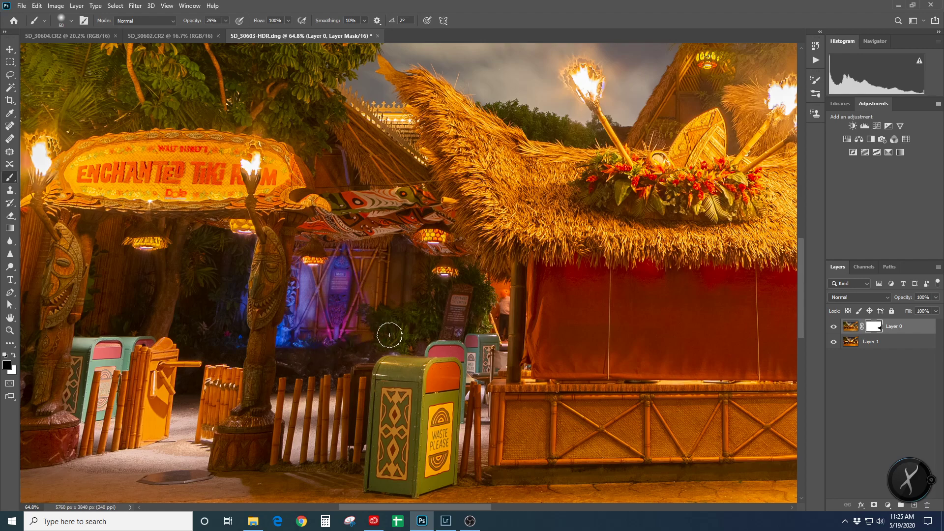
# Compare the entrance with Layer 0 on and off, and brush more of the blue and purple light through the mask
pyautogui.click(833, 327)
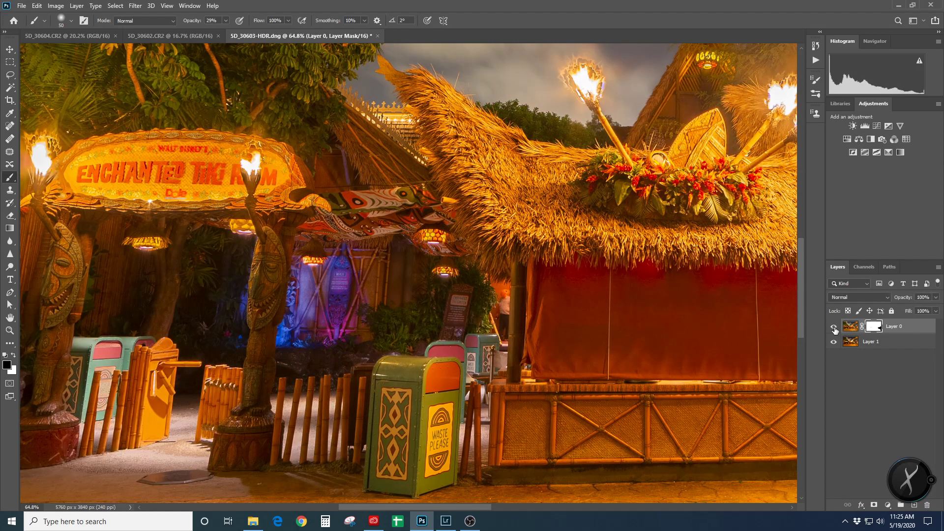
pyautogui.click(834, 328)
pyautogui.click(834, 327)
pyautogui.click(834, 327)
pyautogui.click(833, 327)
pyautogui.moveTo(250, 255)
pyautogui.mouseDown()
pyautogui.moveTo(233, 347)
pyautogui.moveTo(240, 250)
pyautogui.moveTo(224, 298)
pyautogui.moveTo(233, 346)
pyautogui.moveTo(205, 322)
pyautogui.moveTo(186, 330)
pyautogui.moveTo(233, 247)
pyautogui.moveTo(230, 340)
pyautogui.moveTo(229, 247)
pyautogui.moveTo(198, 334)
pyautogui.moveTo(198, 325)
pyautogui.moveTo(222, 322)
pyautogui.moveTo(184, 339)
pyautogui.moveTo(243, 256)
pyautogui.moveTo(247, 308)
pyautogui.moveTo(296, 259)
pyautogui.moveTo(285, 367)
pyautogui.moveTo(350, 293)
pyautogui.mouseUp()
# Mask out the person beside the thatched stand's post, raising the brush opacity to 100% to finish the removal
pyautogui.scroll(5, 504, 297)
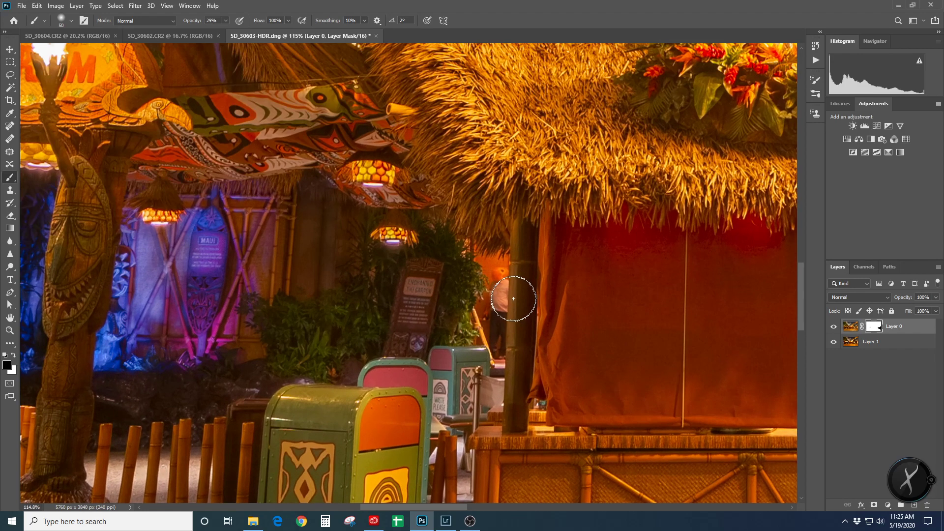
pyautogui.scroll(-6, 493, 300)
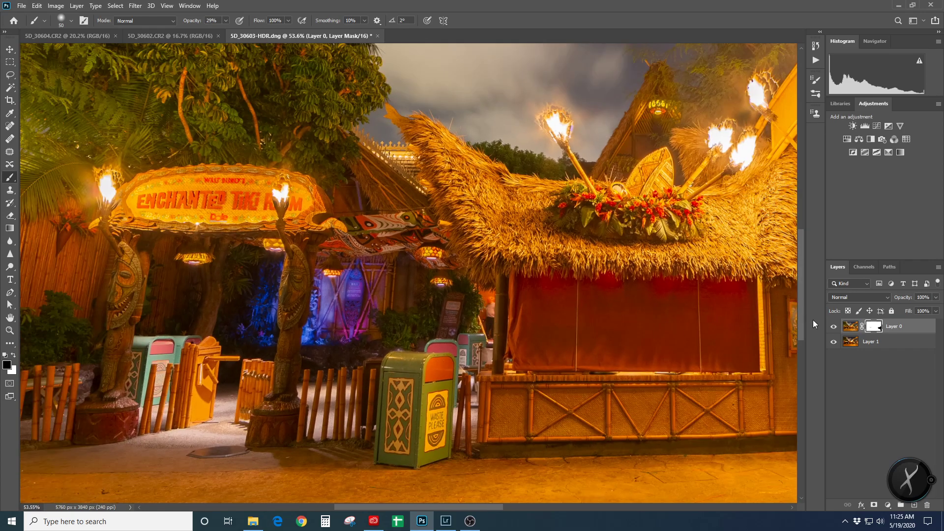
pyautogui.click(833, 326)
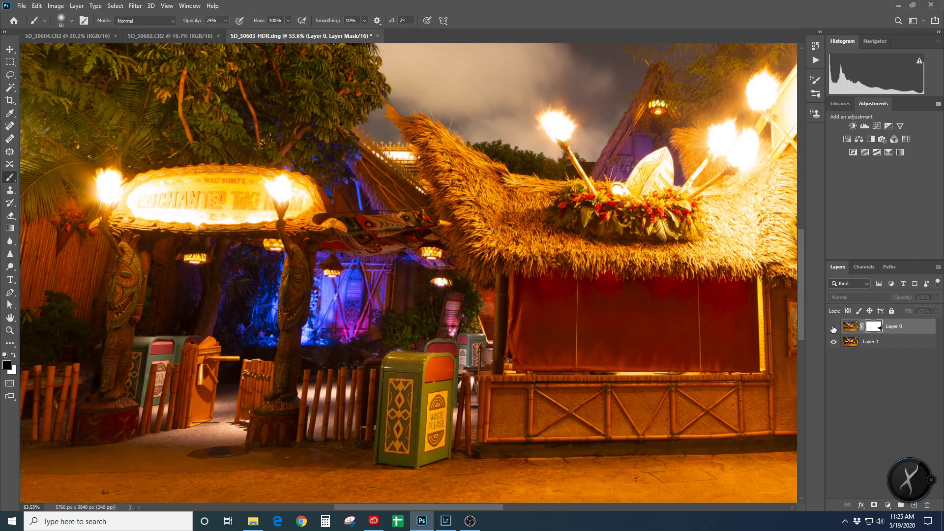
pyautogui.click(833, 326)
pyautogui.scroll(3, 498, 327)
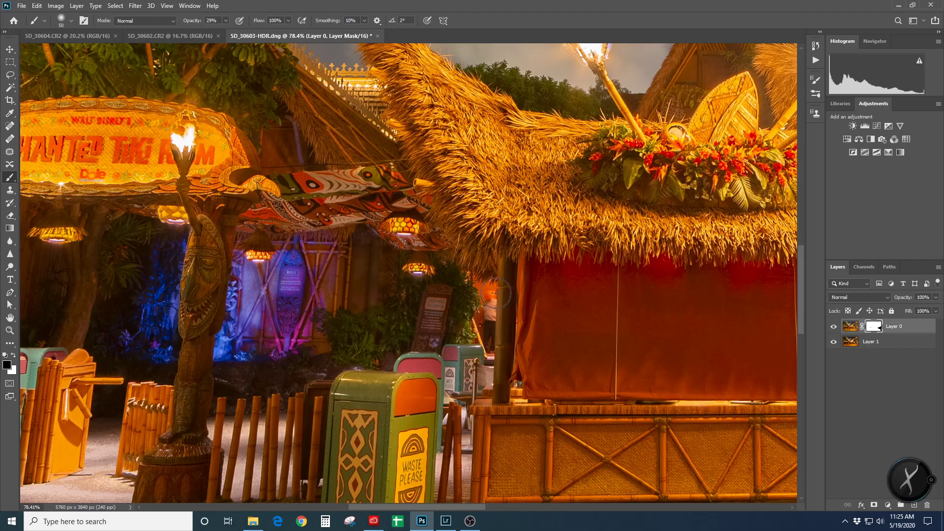
pyautogui.moveTo(490, 286)
pyautogui.mouseDown()
pyautogui.moveTo(482, 324)
pyautogui.moveTo(489, 295)
pyautogui.mouseUp()
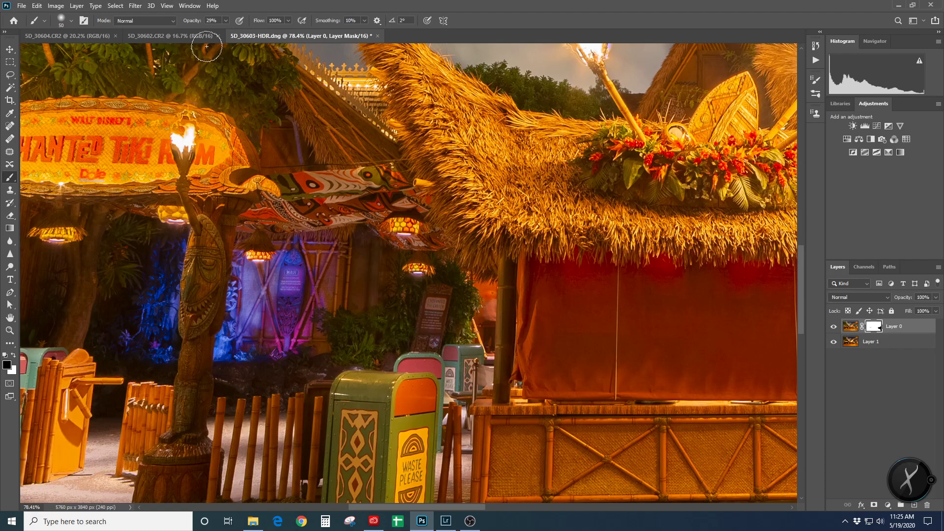
pyautogui.click(226, 20)
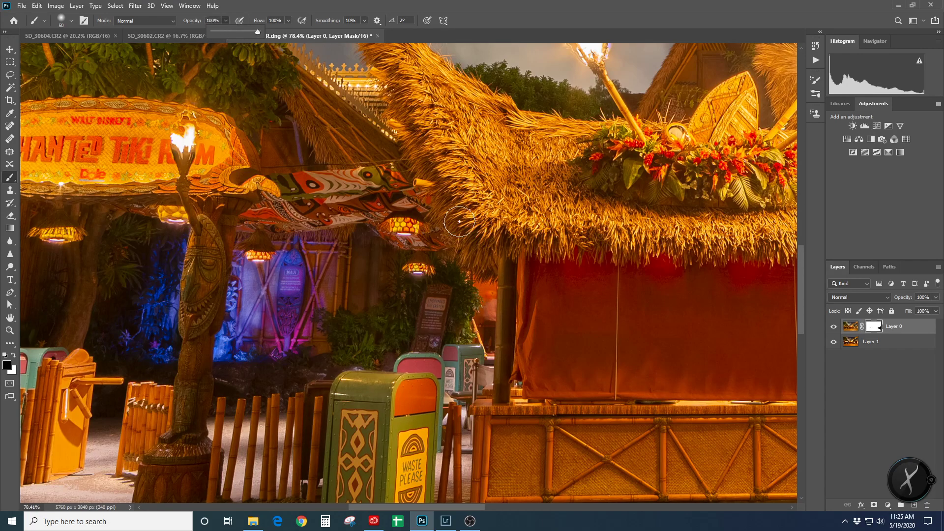
pyautogui.moveTo(482, 289)
pyautogui.mouseDown()
pyautogui.moveTo(491, 331)
pyautogui.moveTo(491, 303)
pyautogui.moveTo(481, 318)
pyautogui.moveTo(489, 315)
pyautogui.mouseUp()
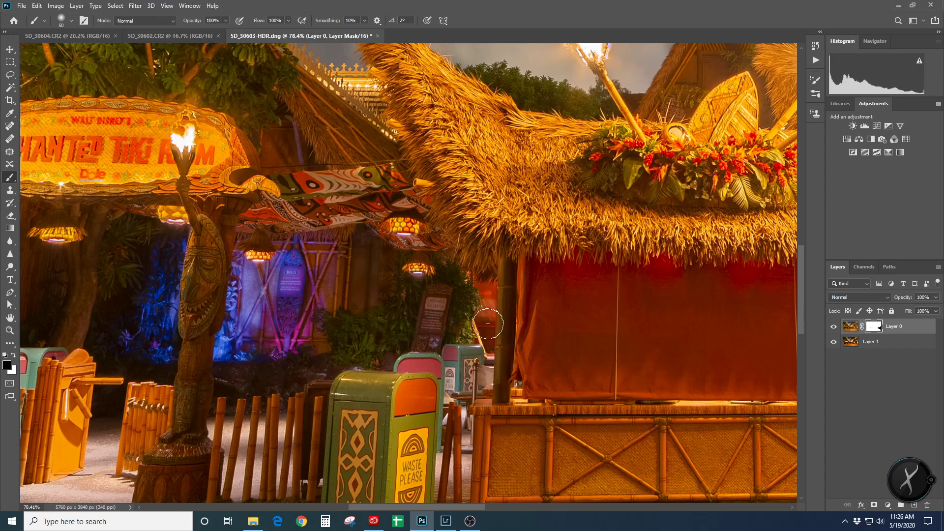
# Set the brush opacity to 33% and toggle Layer 0's visibility to compare the whole masked image with the single exposure
pyautogui.scroll(-3, 265, 264)
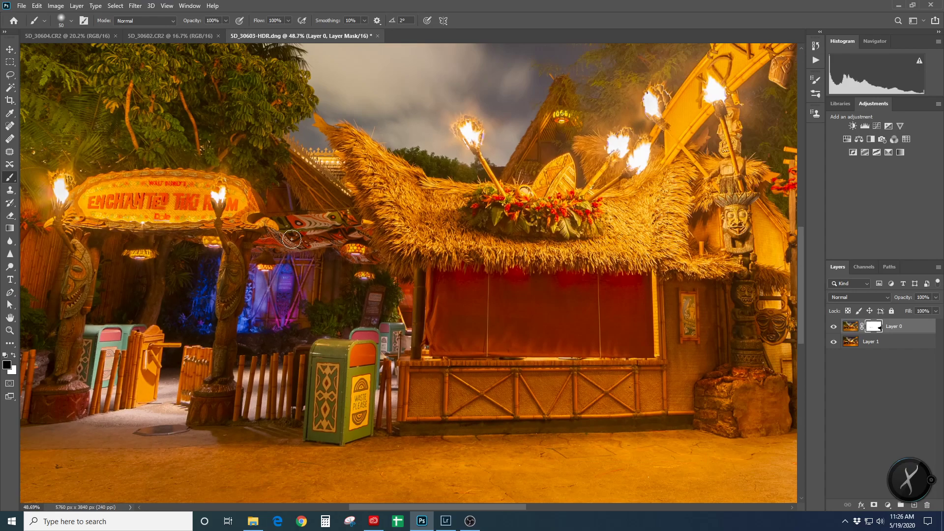
pyautogui.click(227, 20)
pyautogui.moveTo(196, 33); pyautogui.dragTo(195, 33)
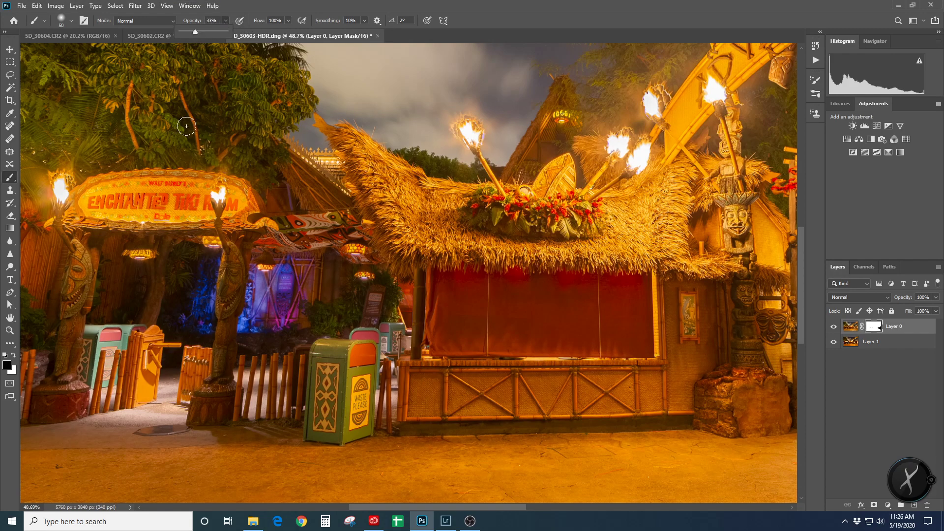
pyautogui.scroll(-5, 182, 288)
pyautogui.click(834, 328)
pyautogui.click(833, 328)
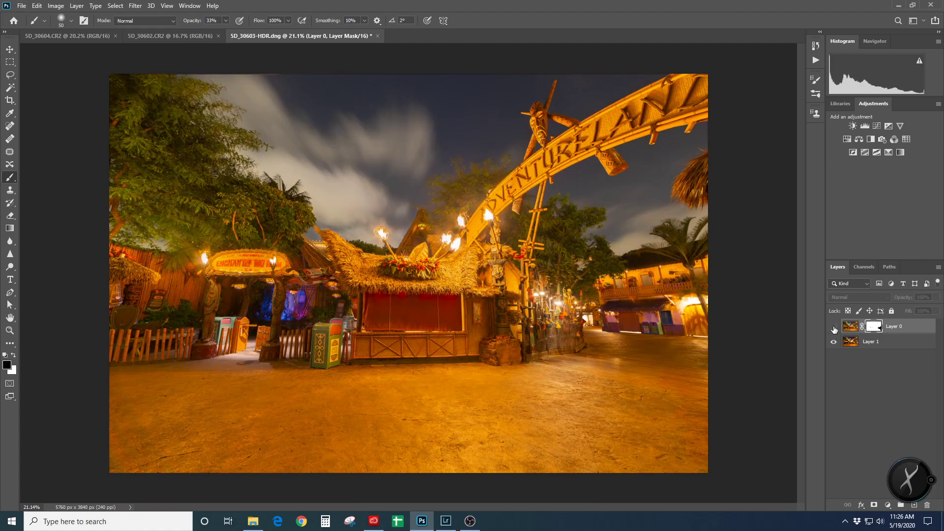
pyautogui.click(834, 329)
pyautogui.click(834, 329)
pyautogui.click(834, 328)
# Paint the mask over the purple-lit areas in the small thatched hut and beside the shield near the Koro sign
pyautogui.scroll(4, 219, 316)
pyautogui.scroll(3, 220, 316)
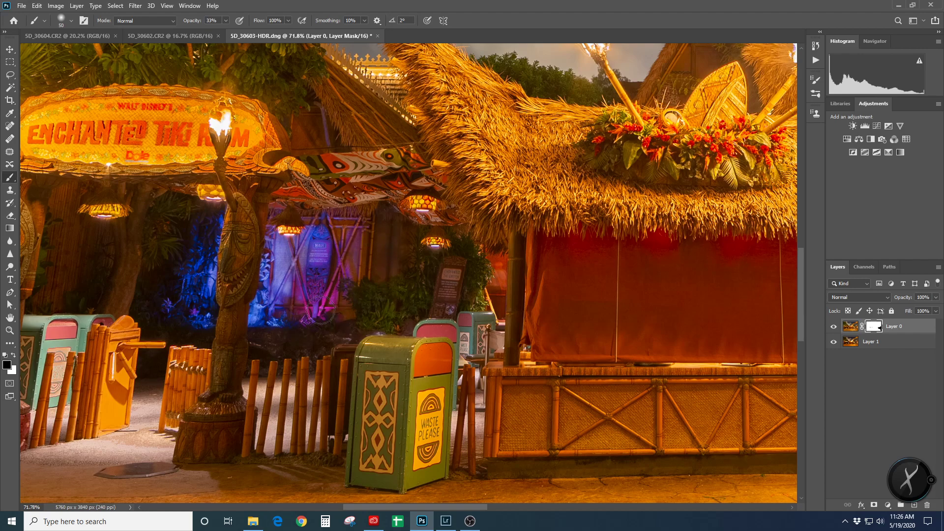
pyautogui.moveTo(411, 507); pyautogui.dragTo(317, 516)
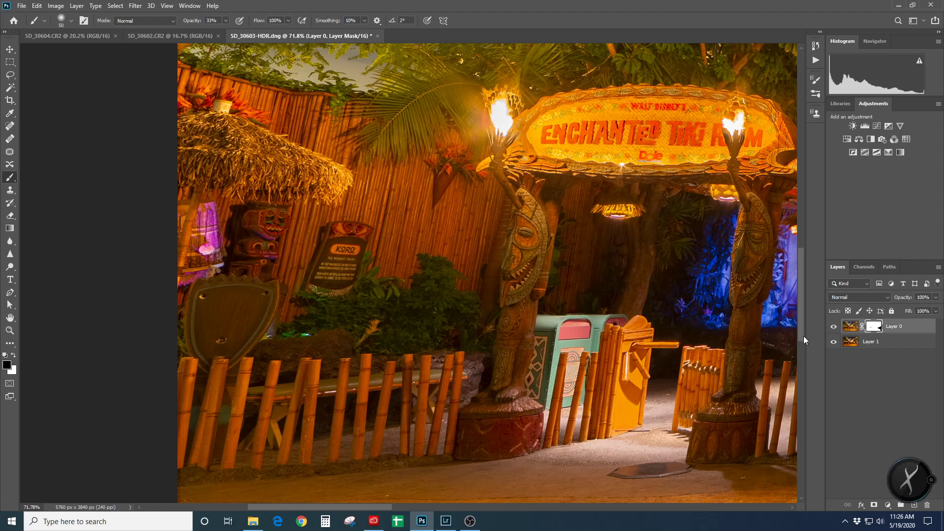
pyautogui.click(834, 327)
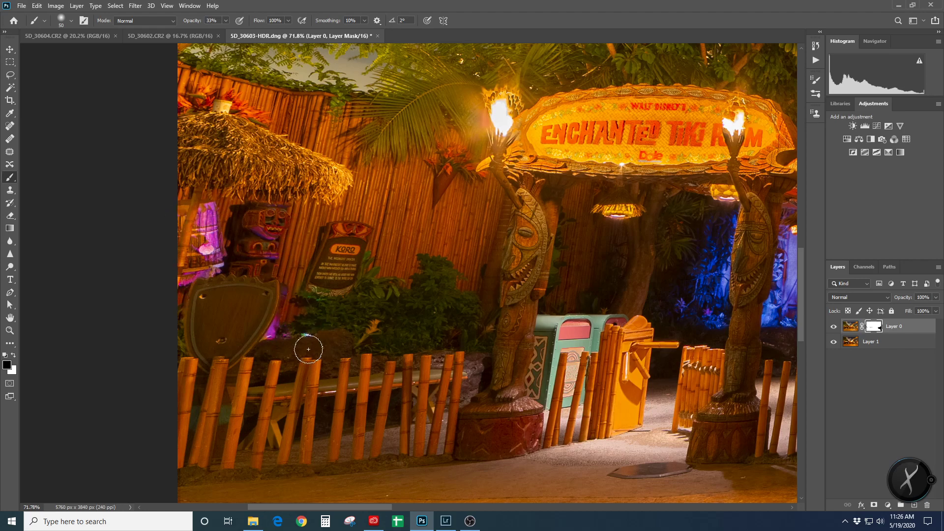
# Review the full image, toggling Layer 0 to compare the masked blend with the single exposure
pyautogui.scroll(-5, 358, 328)
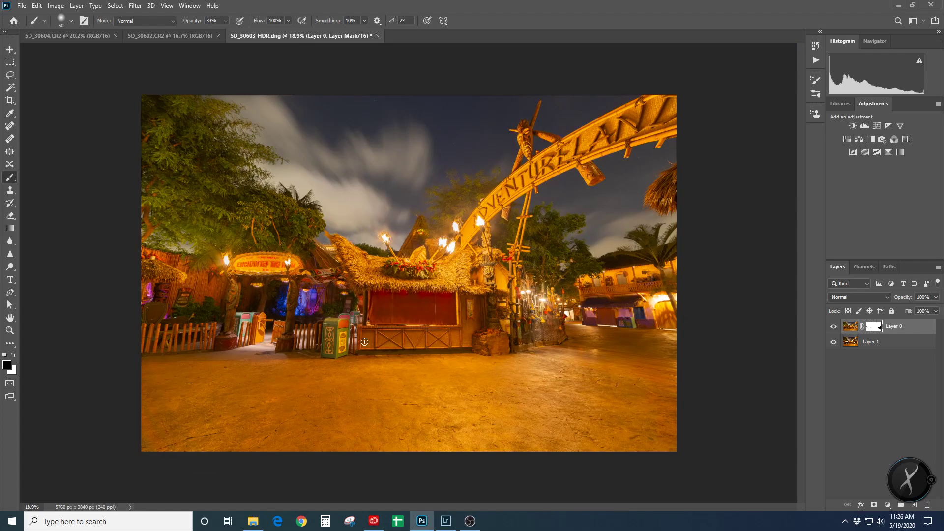
pyautogui.click(835, 326)
pyautogui.click(834, 326)
pyautogui.click(835, 326)
pyautogui.scroll(2, 719, 333)
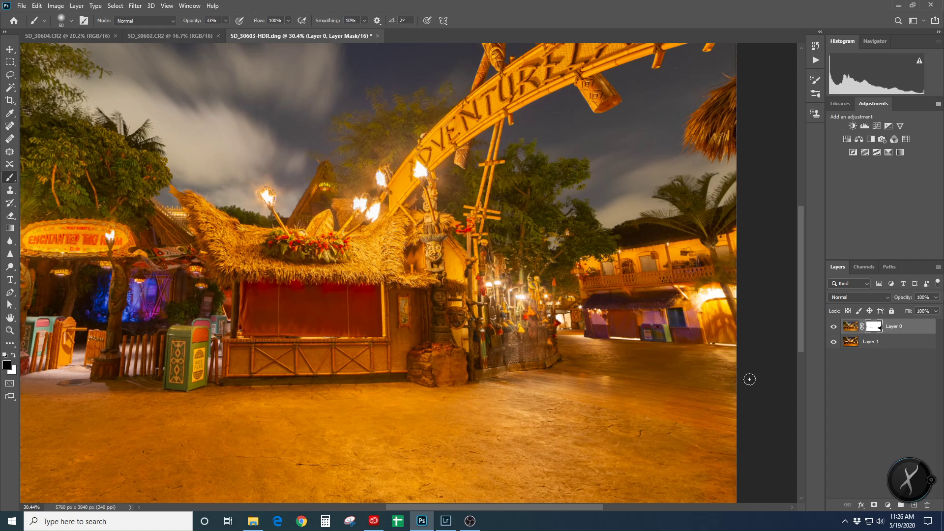
pyautogui.scroll(-2, 750, 379)
pyautogui.scroll(-1, 749, 381)
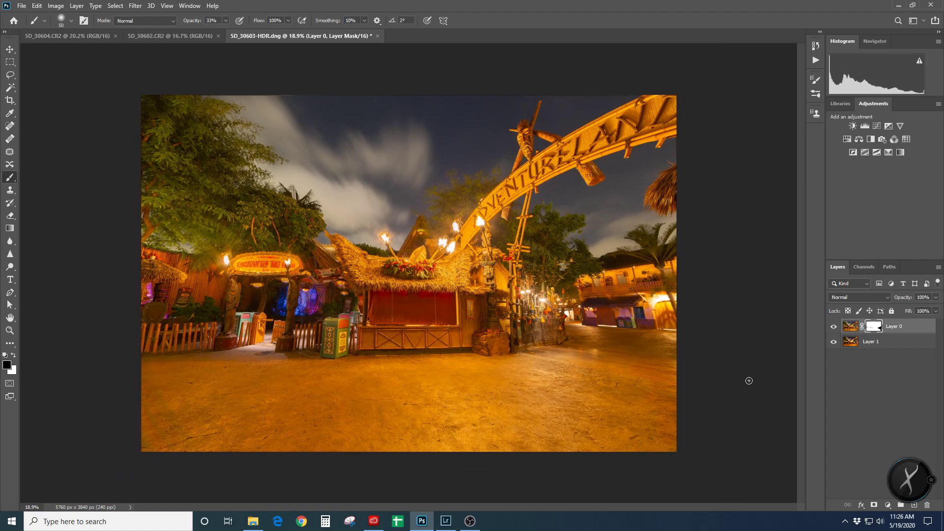
# Merge the masked Layer 0 down into Layer 1
pyautogui.scroll(1, 749, 381)
pyautogui.rightClick(903, 329)
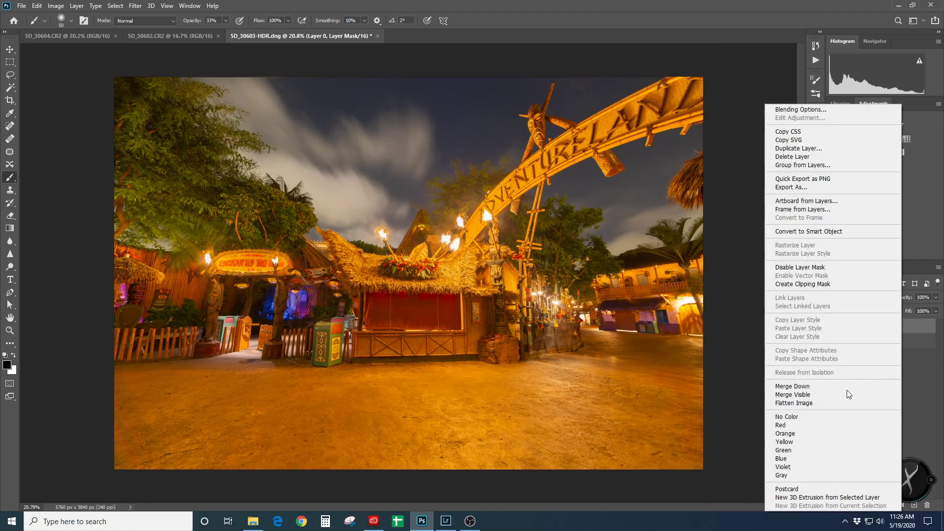
pyautogui.click(843, 384)
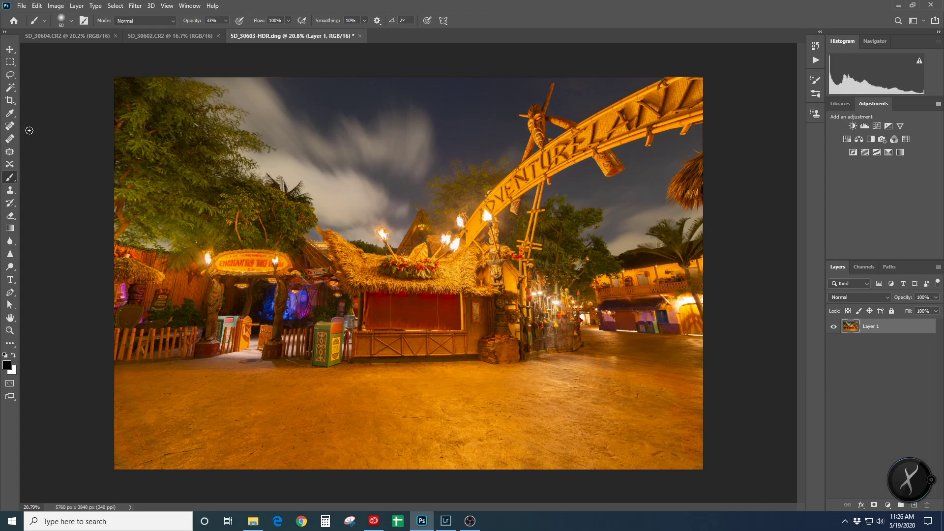
# Copy the whole SD_30602.CR2 exposure into the SD_30603-HDR.dng document and place it beneath Layer 1
pyautogui.click(179, 37)
pyautogui.scroll(2, 310, 270)
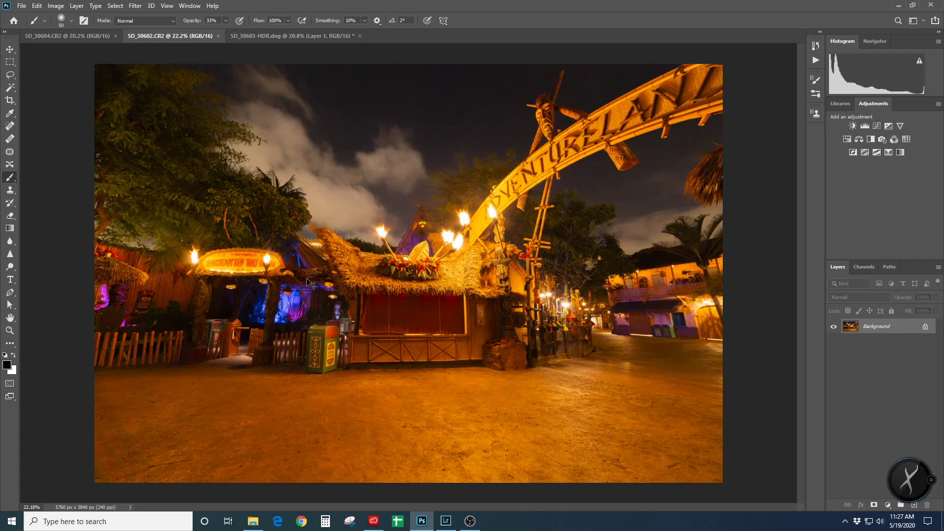
pyautogui.hotkey('ctrl', 'a')
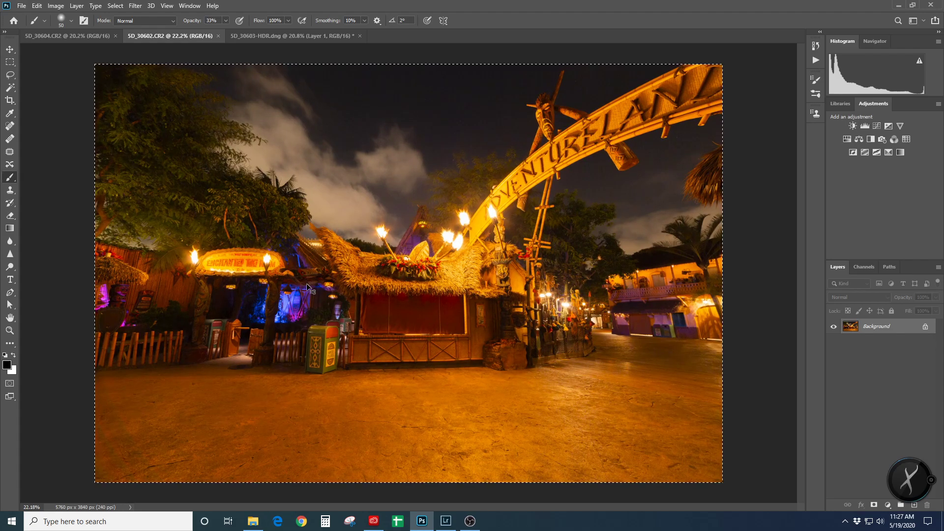
pyautogui.click(250, 37)
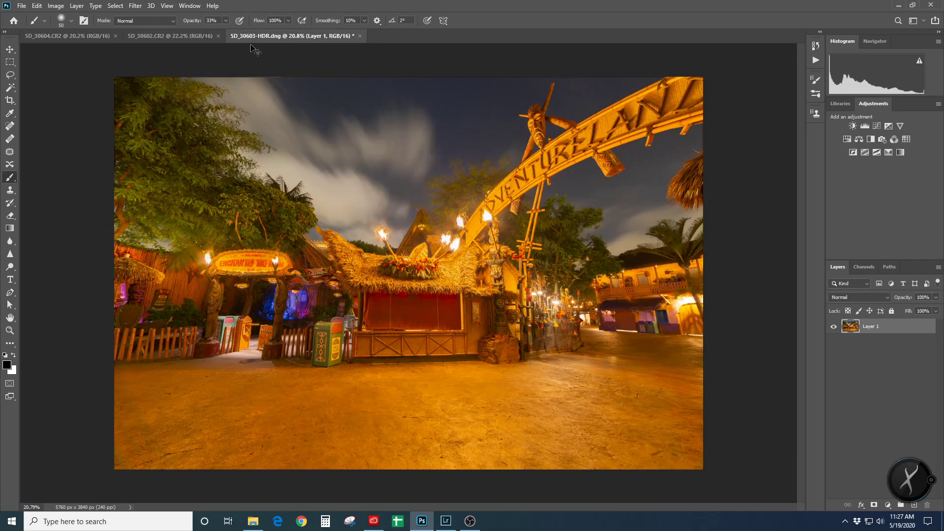
pyautogui.hotkey('ctrl', 'v')
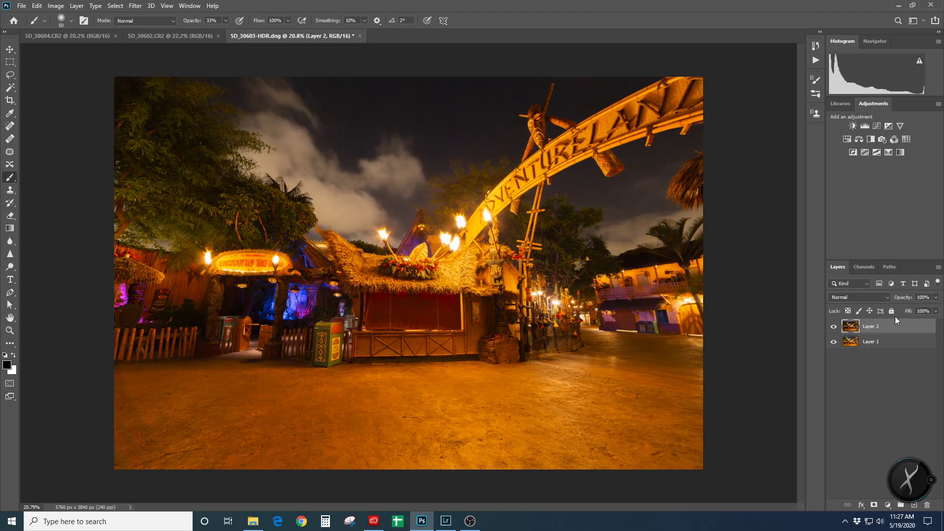
pyautogui.moveTo(890, 330); pyautogui.dragTo(890, 350)
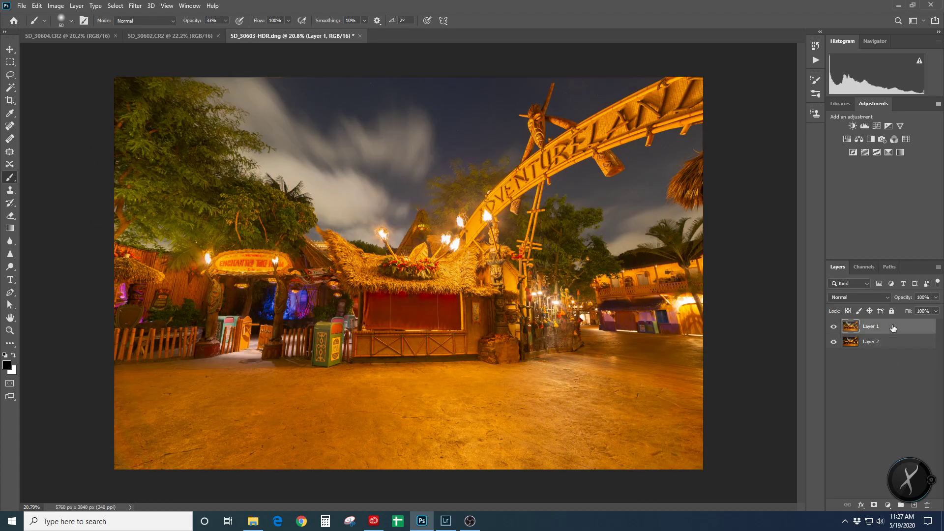
# Auto-align Layer 1 and Layer 2 using the Auto projection
pyautogui.keyDown('shift'); pyautogui.click(895, 341); pyautogui.keyUp('shift')
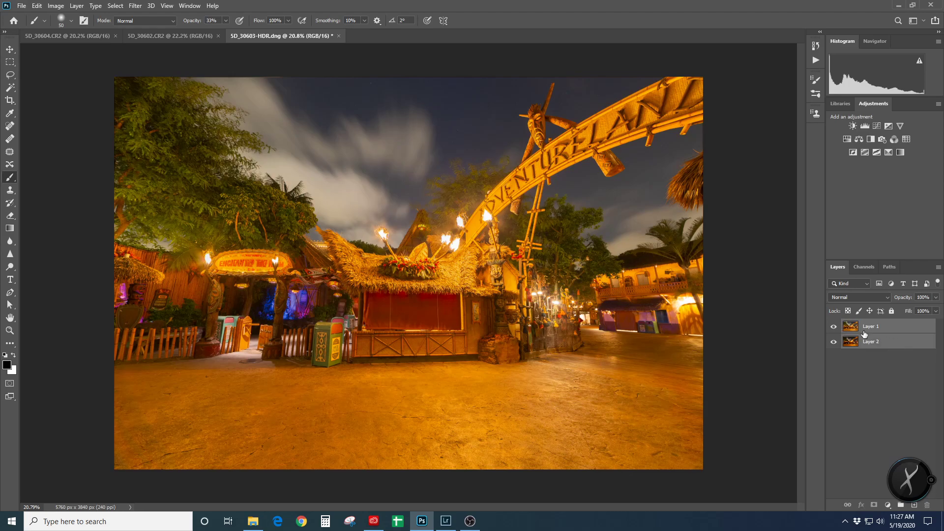
pyautogui.click(37, 5)
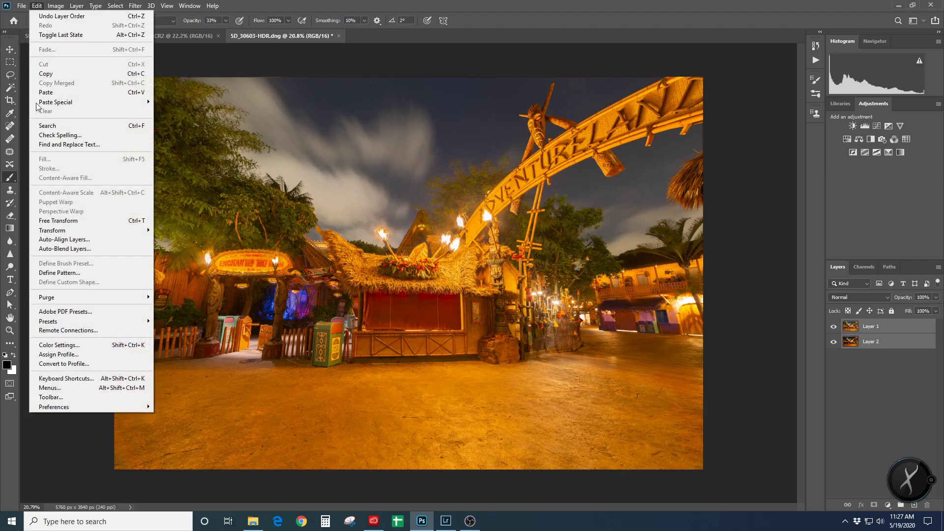
pyautogui.click(61, 243)
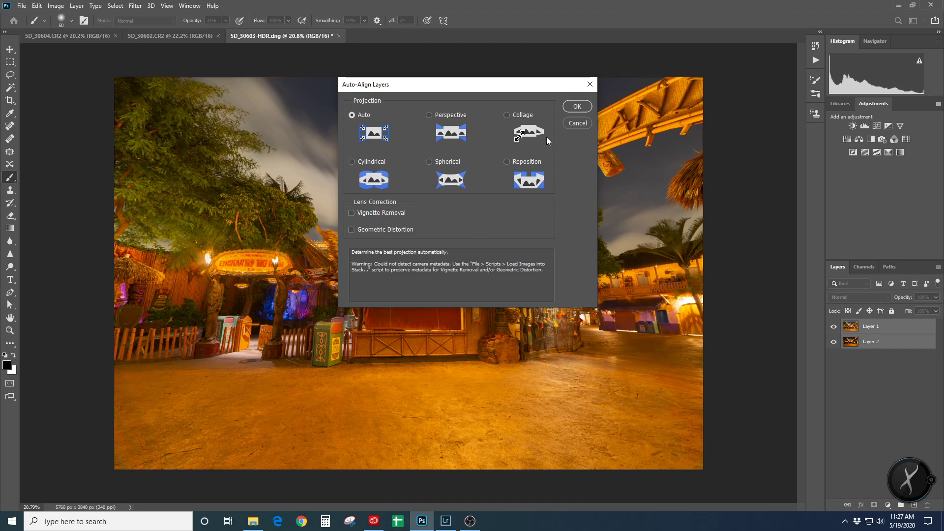
pyautogui.click(572, 107)
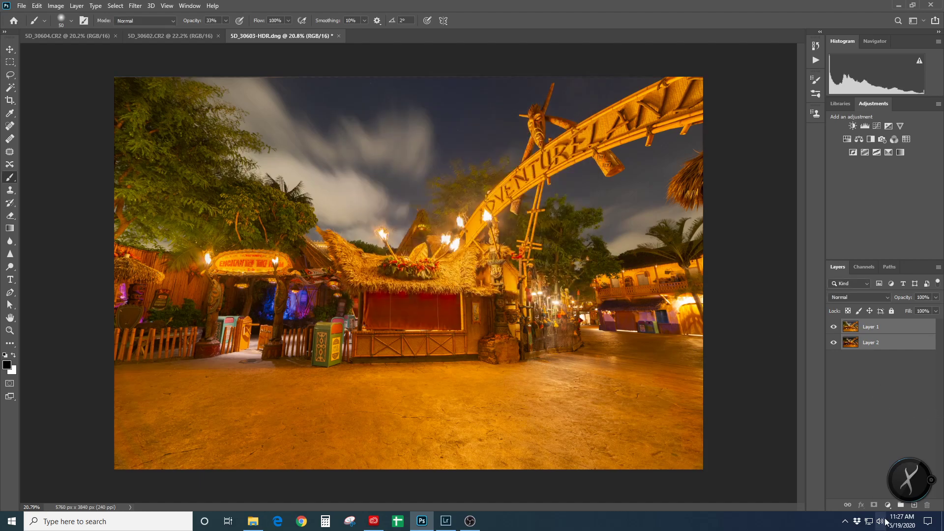
# Add a white layer mask to Layer 1 and toggle the layer's visibility to compare it with Layer 2
pyautogui.click(899, 329)
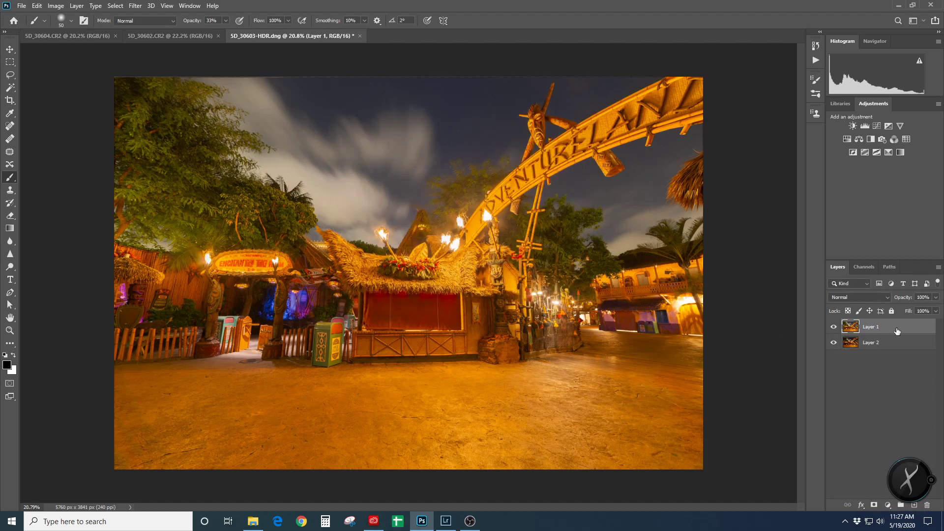
pyautogui.click(873, 505)
pyautogui.click(832, 327)
pyautogui.click(832, 327)
pyautogui.click(833, 327)
pyautogui.click(832, 326)
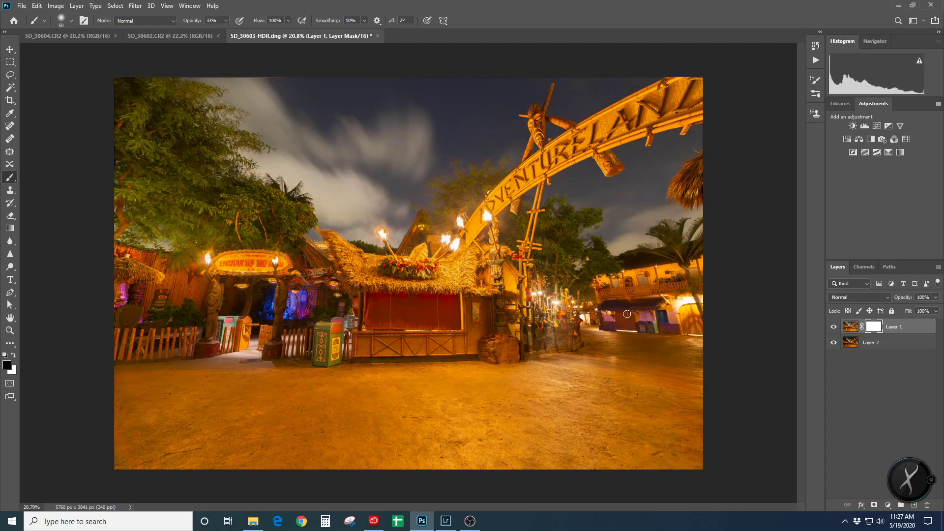
# Set the brush opacity to 100% and mask Layer 1 over the two torch flames beside the Enchanted Tiki Room sign
pyautogui.scroll(5, 218, 269)
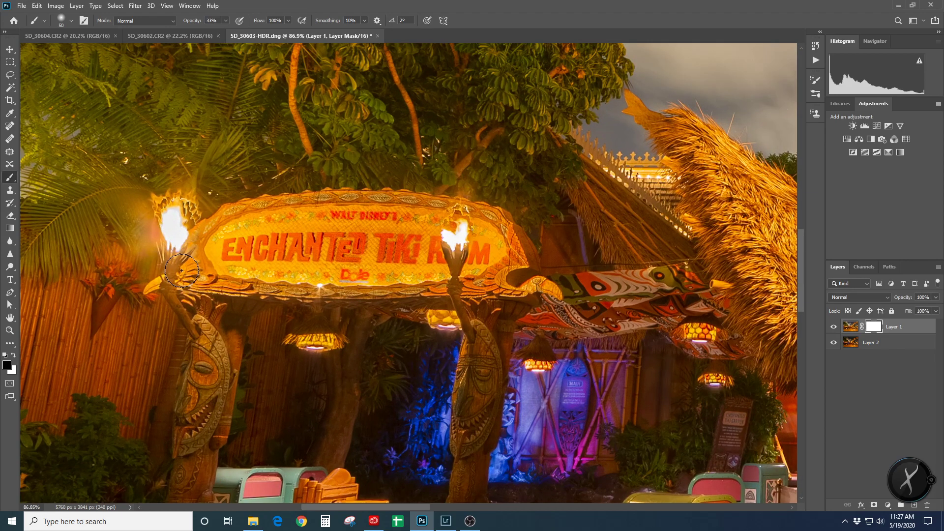
pyautogui.scroll(1, 182, 255)
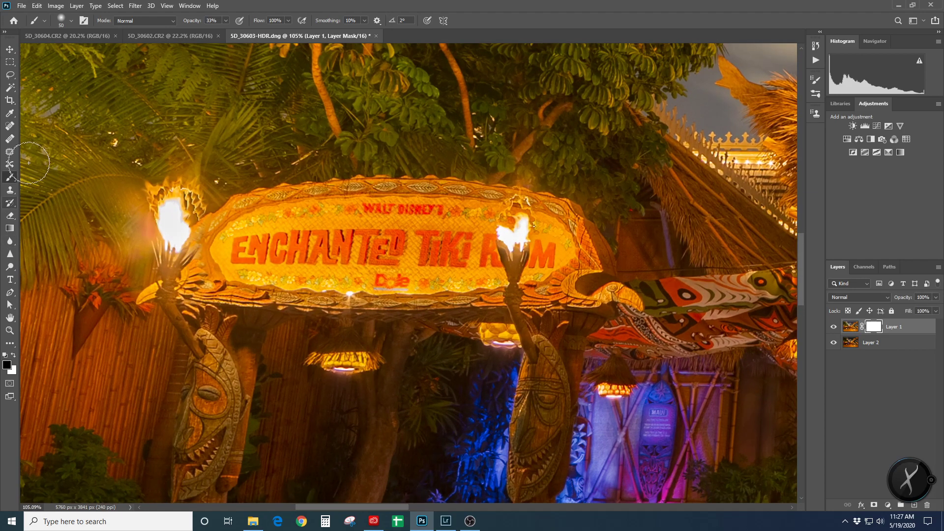
pyautogui.click(226, 20)
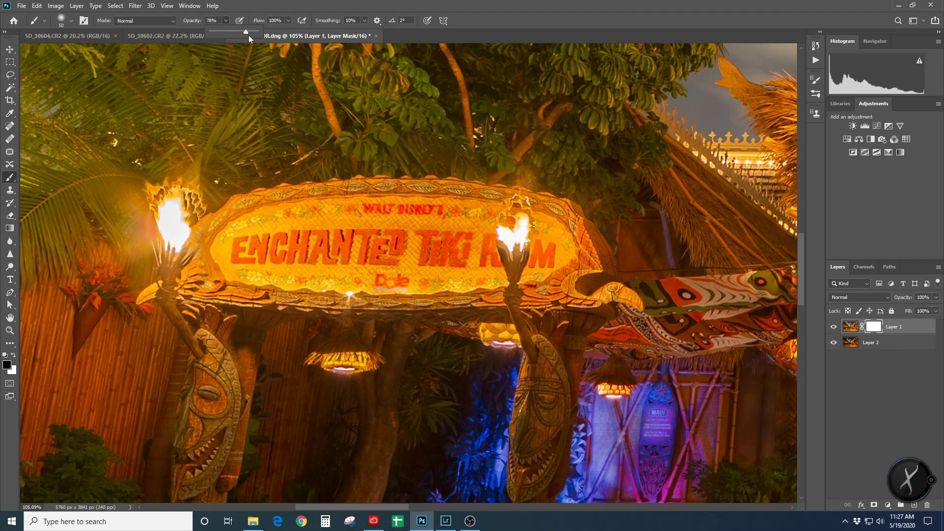
pyautogui.moveTo(189, 215)
pyautogui.mouseDown()
pyautogui.moveTo(171, 223)
pyautogui.moveTo(173, 209)
pyautogui.moveTo(145, 184)
pyautogui.moveTo(176, 178)
pyautogui.moveTo(195, 158)
pyautogui.moveTo(202, 199)
pyautogui.moveTo(180, 261)
pyautogui.moveTo(165, 227)
pyautogui.moveTo(149, 221)
pyautogui.moveTo(152, 257)
pyautogui.moveTo(177, 243)
pyautogui.moveTo(184, 251)
pyautogui.moveTo(183, 232)
pyautogui.moveTo(155, 213)
pyautogui.mouseUp()
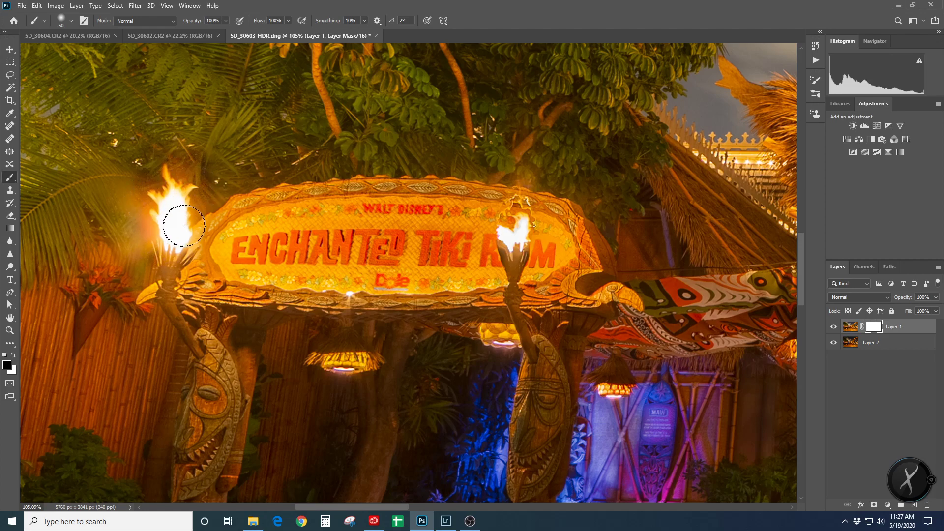
pyautogui.moveTo(550, 226)
pyautogui.mouseDown()
pyautogui.moveTo(526, 240)
pyautogui.moveTo(534, 245)
pyautogui.moveTo(508, 247)
pyautogui.moveTo(496, 232)
pyautogui.moveTo(495, 219)
pyautogui.moveTo(515, 216)
pyautogui.moveTo(498, 212)
pyautogui.moveTo(499, 200)
pyautogui.moveTo(521, 204)
pyautogui.moveTo(530, 223)
pyautogui.moveTo(537, 217)
pyautogui.moveTo(506, 207)
pyautogui.moveTo(526, 173)
pyautogui.mouseUp()
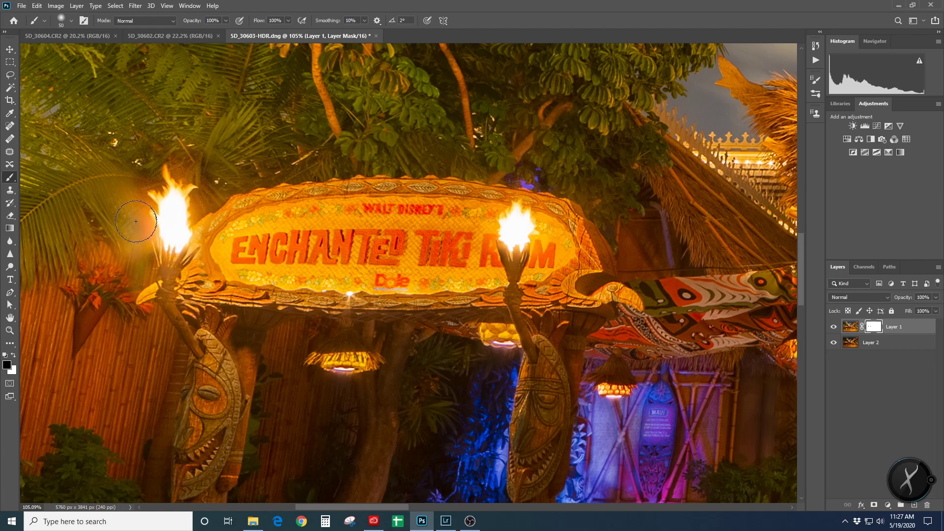
pyautogui.moveTo(147, 173)
pyautogui.mouseDown()
pyautogui.moveTo(209, 182)
pyautogui.moveTo(141, 174)
pyautogui.moveTo(137, 211)
pyautogui.moveTo(226, 210)
pyautogui.moveTo(151, 180)
pyautogui.moveTo(173, 162)
pyautogui.mouseUp()
# Mask Layer 1 over the single torch flame above the thatched roof, enlarging the brush to 90
pyautogui.moveTo(394, 506); pyautogui.dragTo(471, 507)
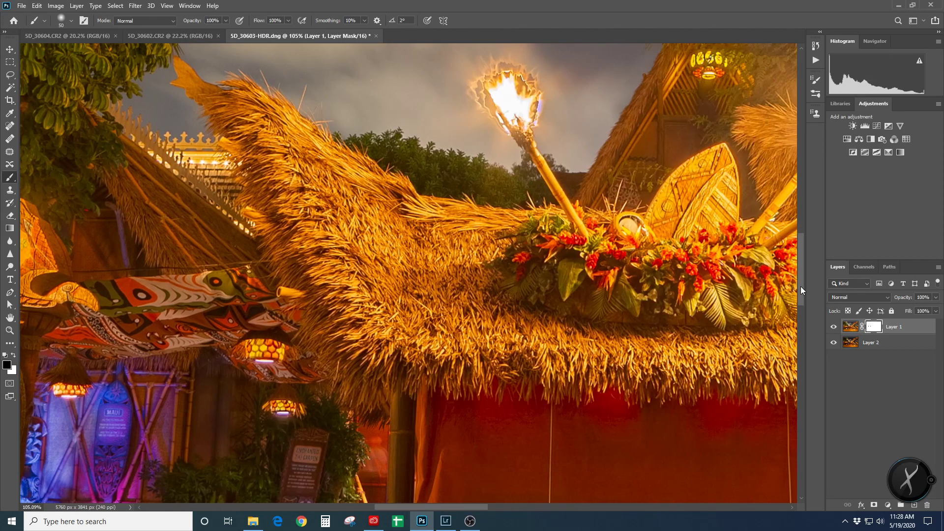
pyautogui.moveTo(800, 286); pyautogui.dragTo(803, 267)
pyautogui.moveTo(552, 223)
pyautogui.mouseDown()
pyautogui.moveTo(514, 232)
pyautogui.moveTo(531, 210)
pyautogui.moveTo(539, 220)
pyautogui.moveTo(530, 184)
pyautogui.moveTo(497, 182)
pyautogui.moveTo(481, 210)
pyautogui.moveTo(484, 180)
pyautogui.moveTo(484, 223)
pyautogui.moveTo(478, 211)
pyautogui.moveTo(514, 245)
pyautogui.moveTo(473, 229)
pyautogui.moveTo(468, 206)
pyautogui.moveTo(519, 177)
pyautogui.moveTo(510, 193)
pyautogui.moveTo(536, 237)
pyautogui.mouseUp()
pyautogui.press(']')
pyautogui.press(']')
pyautogui.press(']')
pyautogui.press(']')
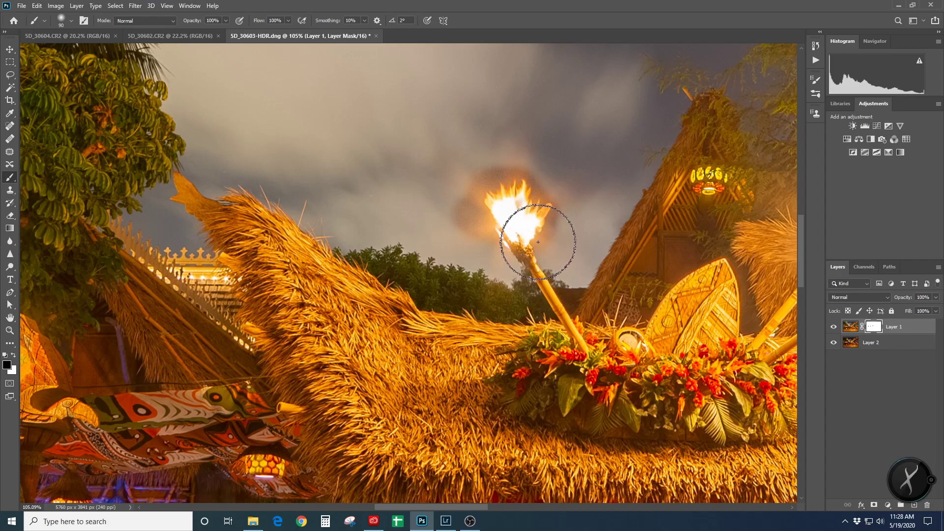
pyautogui.moveTo(536, 191)
pyautogui.mouseDown()
pyautogui.moveTo(480, 188)
pyautogui.moveTo(459, 219)
pyautogui.moveTo(546, 247)
pyautogui.moveTo(544, 234)
pyautogui.moveTo(471, 247)
pyautogui.moveTo(458, 240)
pyautogui.moveTo(509, 239)
pyautogui.moveTo(531, 170)
pyautogui.moveTo(502, 190)
pyautogui.moveTo(471, 192)
pyautogui.mouseUp()
# Paint the mask over the cluster of three torch flames between the thatched roof and the Adventureland arch
pyautogui.scroll(-4, 549, 236)
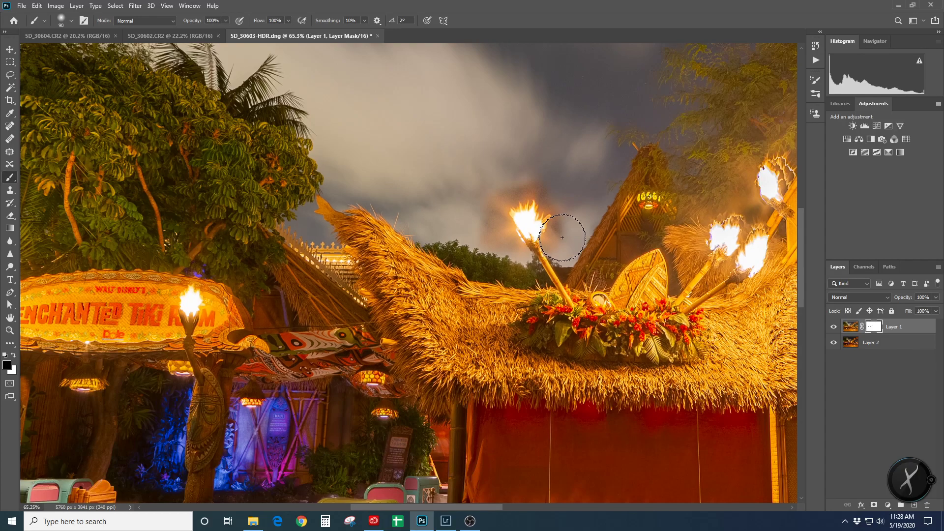
pyautogui.scroll(3, 606, 242)
pyautogui.moveTo(698, 197)
pyautogui.mouseDown()
pyautogui.moveTo(712, 150)
pyautogui.moveTo(700, 144)
pyautogui.moveTo(715, 139)
pyautogui.moveTo(736, 157)
pyautogui.moveTo(700, 140)
pyautogui.moveTo(672, 173)
pyautogui.moveTo(722, 178)
pyautogui.moveTo(713, 154)
pyautogui.moveTo(675, 197)
pyautogui.moveTo(706, 193)
pyautogui.moveTo(692, 251)
pyautogui.moveTo(668, 247)
pyautogui.moveTo(677, 254)
pyautogui.moveTo(659, 220)
pyautogui.moveTo(637, 217)
pyautogui.moveTo(641, 227)
pyautogui.moveTo(657, 187)
pyautogui.moveTo(680, 213)
pyautogui.moveTo(670, 241)
pyautogui.moveTo(606, 242)
pyautogui.moveTo(670, 257)
pyautogui.moveTo(691, 285)
pyautogui.moveTo(697, 269)
pyautogui.moveTo(669, 243)
pyautogui.moveTo(711, 225)
pyautogui.moveTo(695, 255)
pyautogui.moveTo(711, 261)
pyautogui.moveTo(710, 243)
pyautogui.moveTo(679, 225)
pyautogui.moveTo(688, 216)
pyautogui.moveTo(629, 218)
pyautogui.moveTo(658, 263)
pyautogui.moveTo(626, 253)
pyautogui.moveTo(680, 279)
pyautogui.moveTo(671, 287)
pyautogui.moveTo(661, 273)
pyautogui.moveTo(717, 150)
pyautogui.moveTo(708, 134)
pyautogui.moveTo(703, 182)
pyautogui.mouseUp()
pyautogui.scroll(-3, 608, 195)
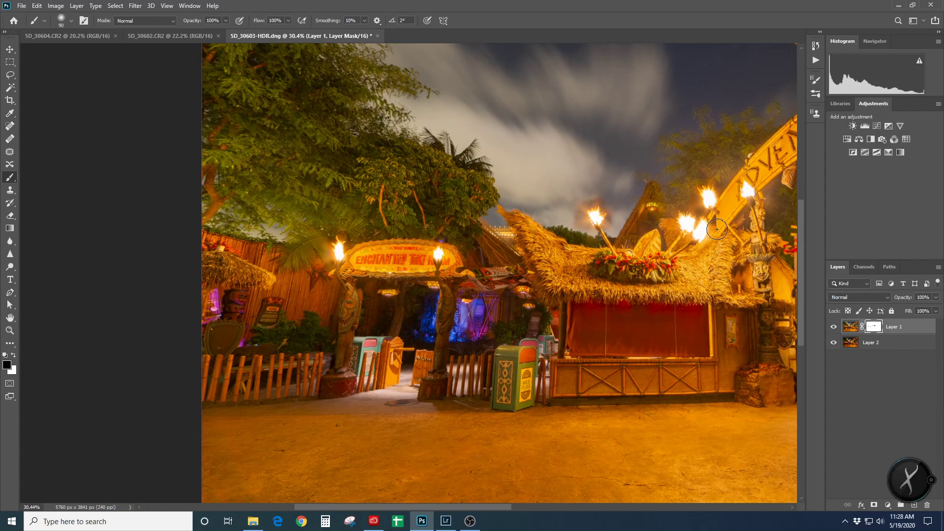
# Mask the torch flame in front of the arch's first letters, and paint white to restore the arch around it
pyautogui.scroll(3, 486, 217)
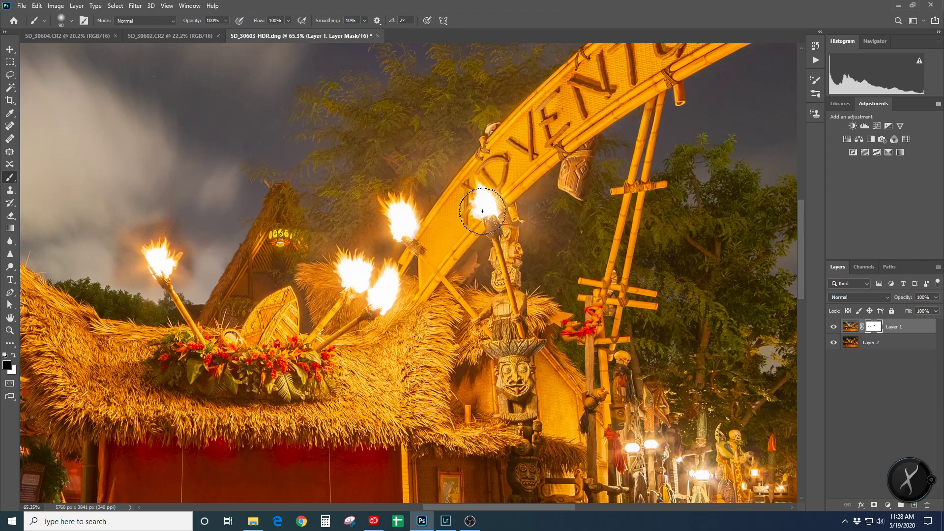
pyautogui.moveTo(483, 190)
pyautogui.mouseDown()
pyautogui.moveTo(467, 211)
pyautogui.moveTo(490, 206)
pyautogui.mouseUp()
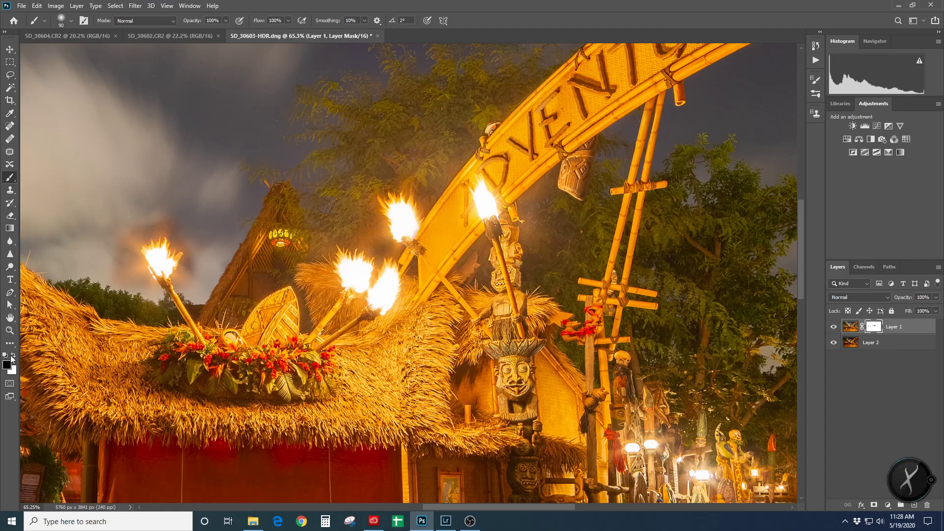
pyautogui.moveTo(480, 190)
pyautogui.mouseDown()
pyautogui.moveTo(473, 226)
pyautogui.moveTo(474, 184)
pyautogui.moveTo(489, 207)
pyautogui.mouseUp()
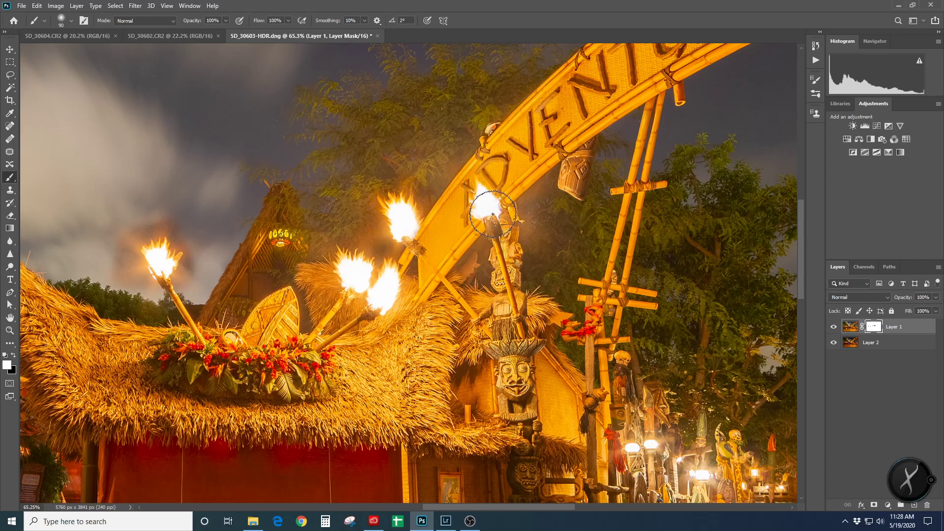
pyautogui.scroll(5, 489, 206)
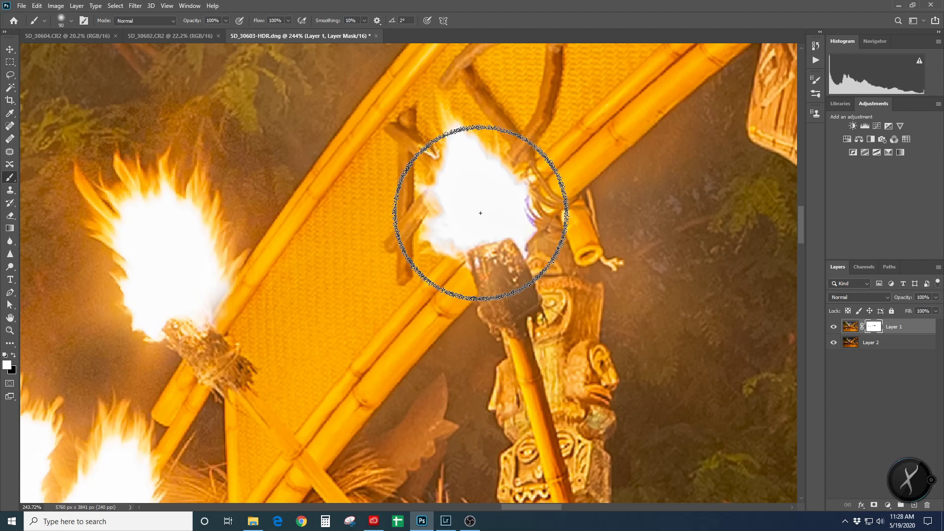
pyautogui.press('[')
pyautogui.press('[')
pyautogui.press('[')
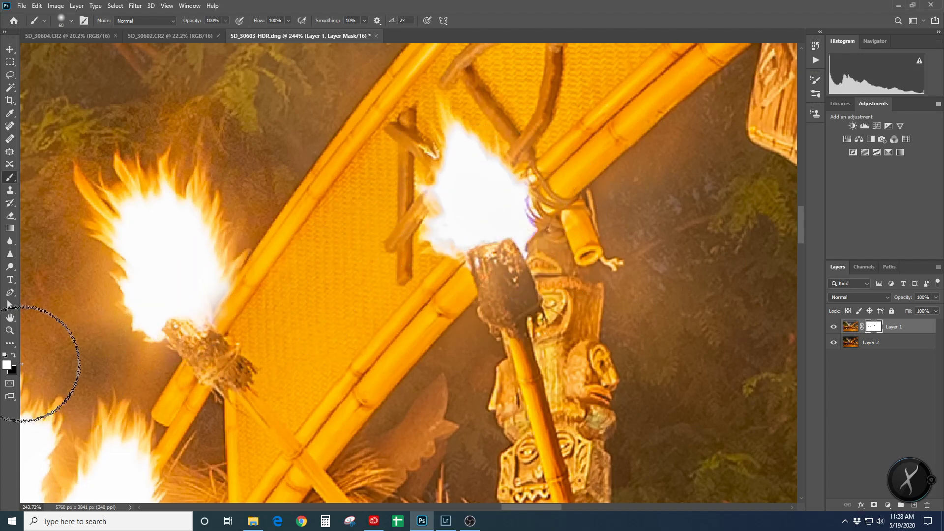
# Refine the mask on the flame in front of the arch with black and a progressively smaller brush
pyautogui.click(13, 356)
pyautogui.press('[')
pyautogui.press('[')
pyautogui.press('[')
pyautogui.press('[')
pyautogui.press('[')
pyautogui.press('[')
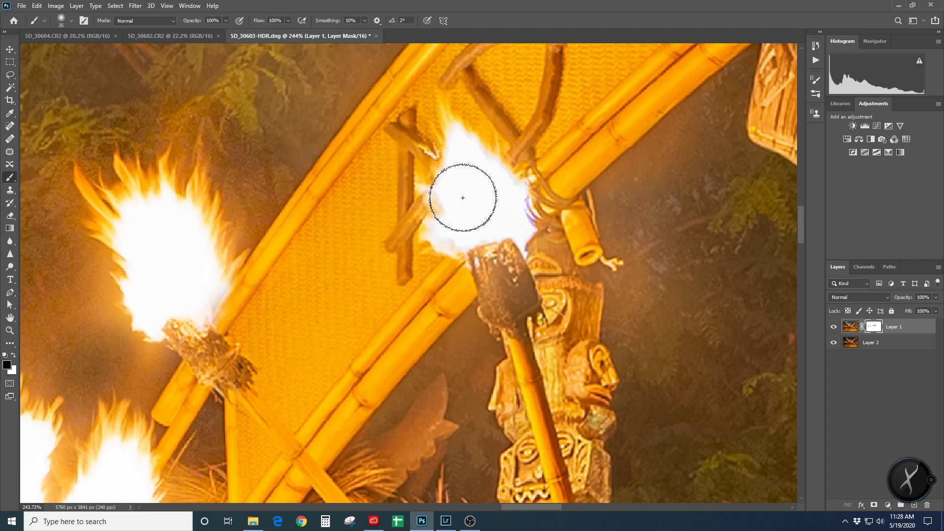
pyautogui.moveTo(449, 178)
pyautogui.mouseDown()
pyautogui.moveTo(465, 188)
pyautogui.moveTo(443, 209)
pyautogui.moveTo(445, 176)
pyautogui.moveTo(454, 222)
pyautogui.moveTo(462, 223)
pyautogui.moveTo(424, 234)
pyautogui.moveTo(439, 194)
pyautogui.moveTo(422, 185)
pyautogui.moveTo(448, 157)
pyautogui.moveTo(433, 161)
pyautogui.moveTo(428, 148)
pyautogui.moveTo(451, 150)
pyautogui.moveTo(453, 135)
pyautogui.moveTo(461, 159)
pyautogui.moveTo(509, 180)
pyautogui.moveTo(500, 161)
pyautogui.moveTo(504, 204)
pyautogui.moveTo(524, 203)
pyautogui.moveTo(512, 230)
pyautogui.moveTo(535, 222)
pyautogui.moveTo(517, 243)
pyautogui.moveTo(521, 216)
pyautogui.moveTo(497, 178)
pyautogui.moveTo(484, 180)
pyautogui.moveTo(484, 219)
pyautogui.moveTo(432, 246)
pyautogui.moveTo(432, 260)
pyautogui.moveTo(459, 208)
pyautogui.moveTo(449, 113)
pyautogui.moveTo(457, 152)
pyautogui.moveTo(507, 157)
pyautogui.moveTo(463, 170)
pyautogui.moveTo(419, 148)
pyautogui.moveTo(465, 230)
pyautogui.moveTo(457, 130)
pyautogui.moveTo(466, 162)
pyautogui.mouseUp()
pyautogui.press('[')
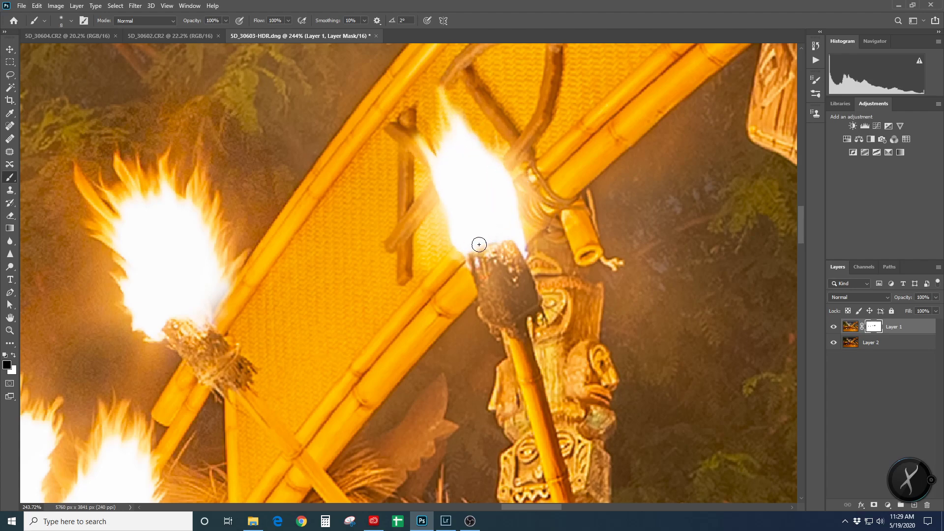
pyautogui.scroll(-3, 487, 224)
pyautogui.hotkey('ctrl', '0')
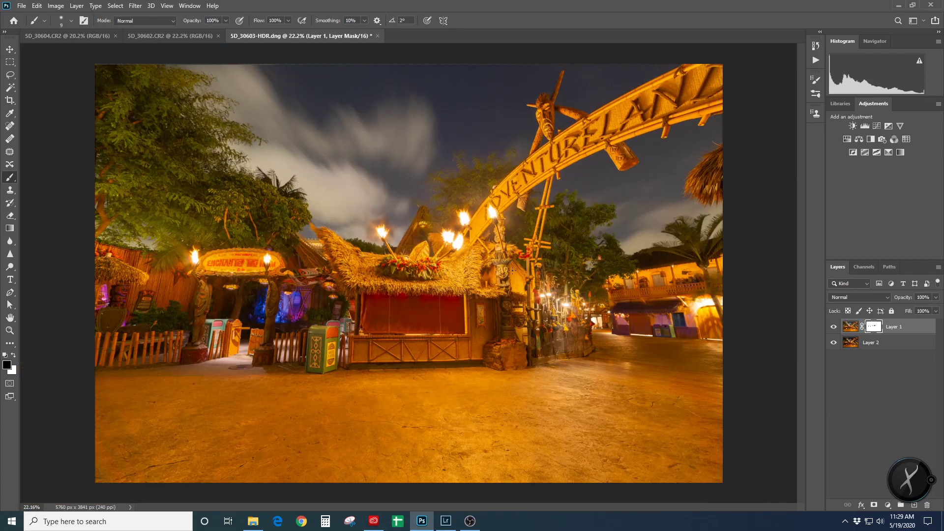
# Apply a Brightness/Contrast adjustment to Layer 2 with brightness 31 to blend the dark halo around the roof torch
pyautogui.scroll(4, 374, 241)
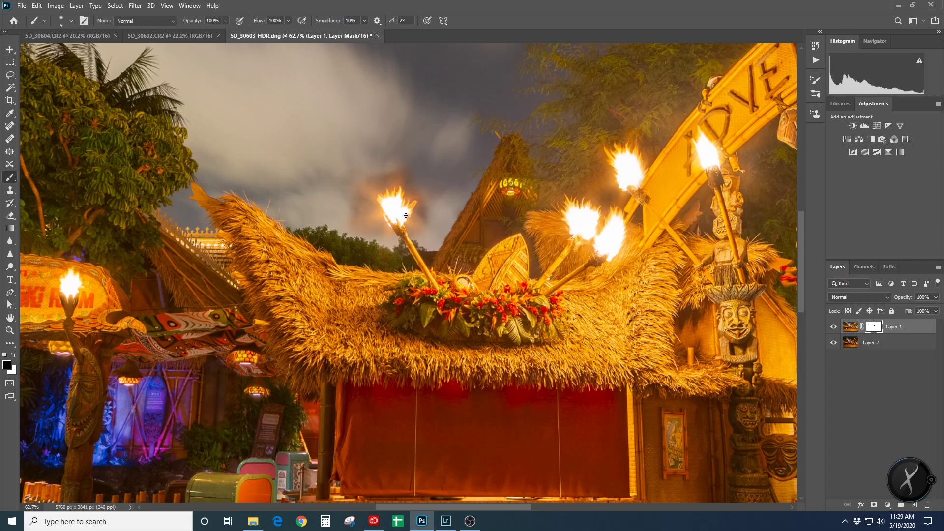
pyautogui.scroll(1, 362, 210)
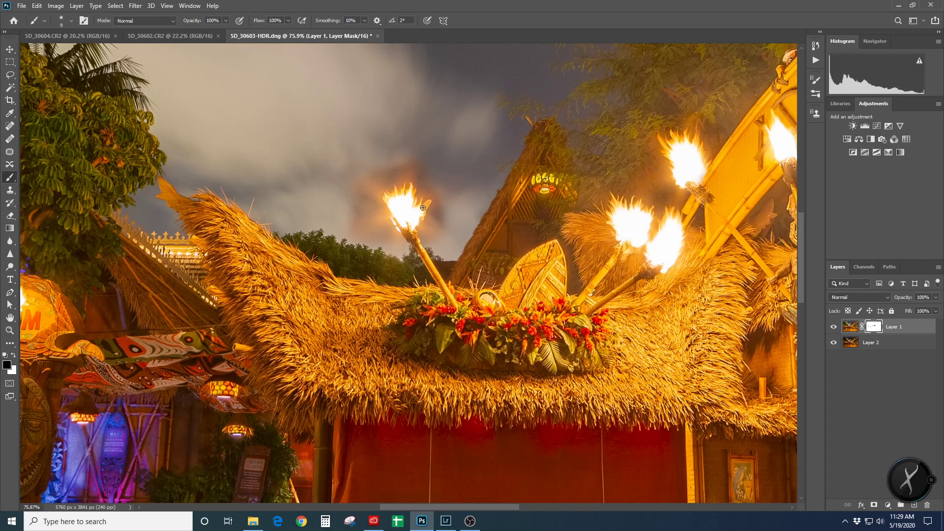
pyautogui.click(901, 344)
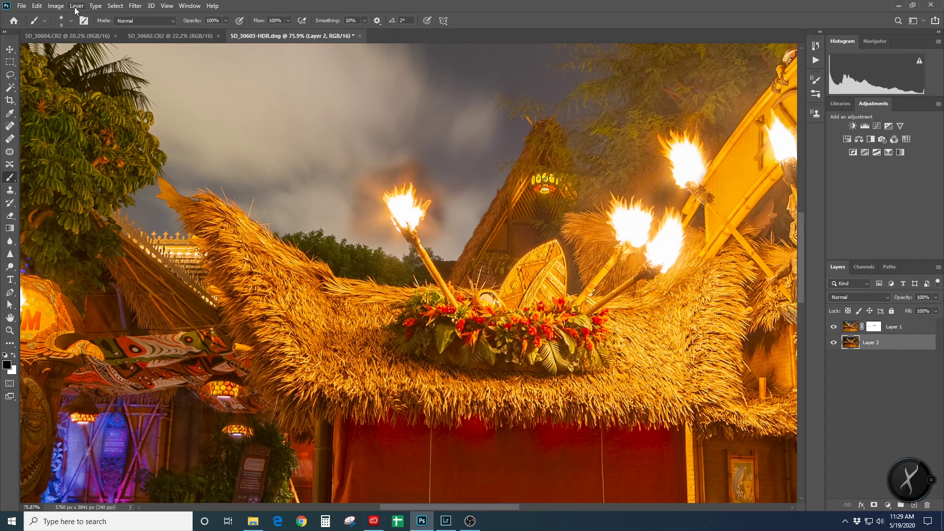
pyautogui.click(57, 6)
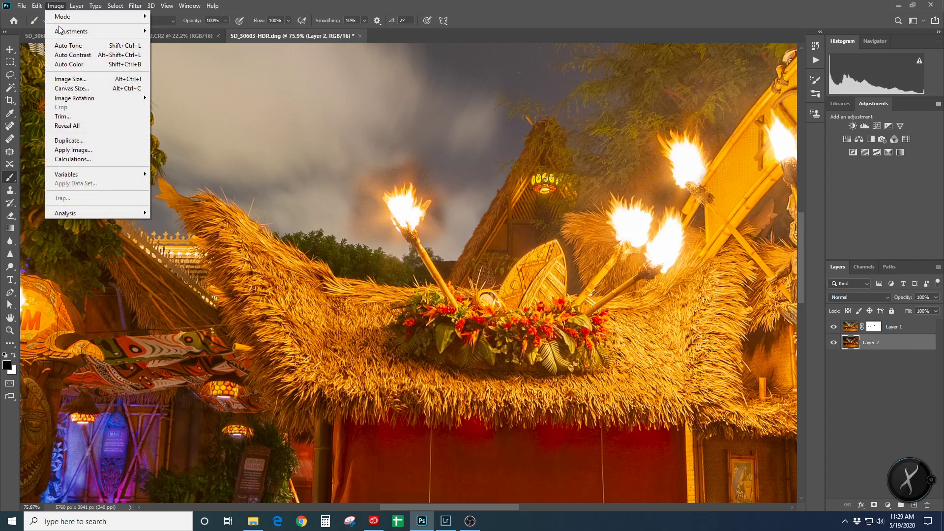
pyautogui.moveTo(60, 32)
pyautogui.click(179, 31)
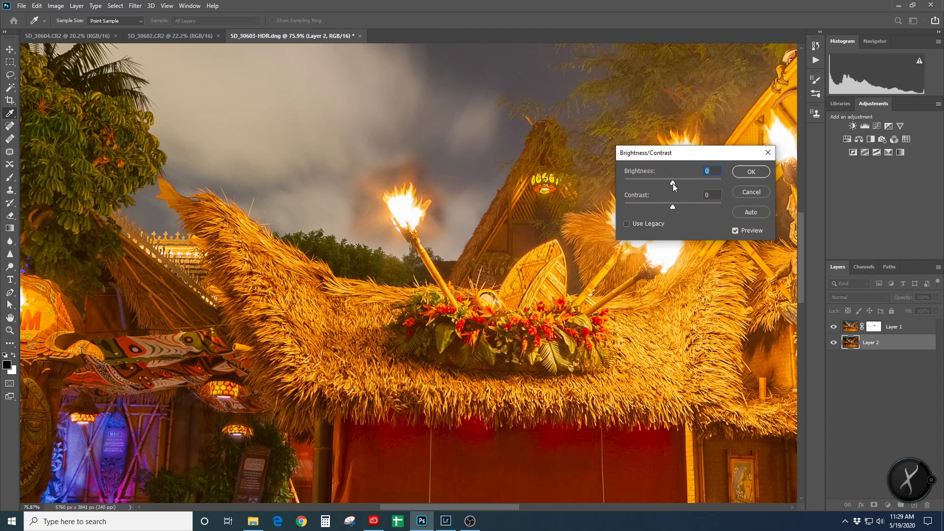
pyautogui.moveTo(672, 184); pyautogui.dragTo(683, 184)
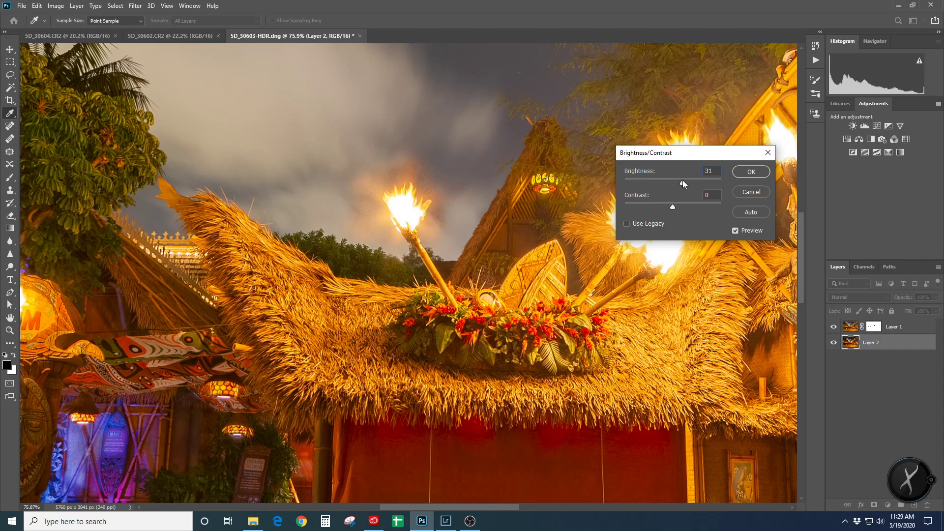
pyautogui.click(743, 171)
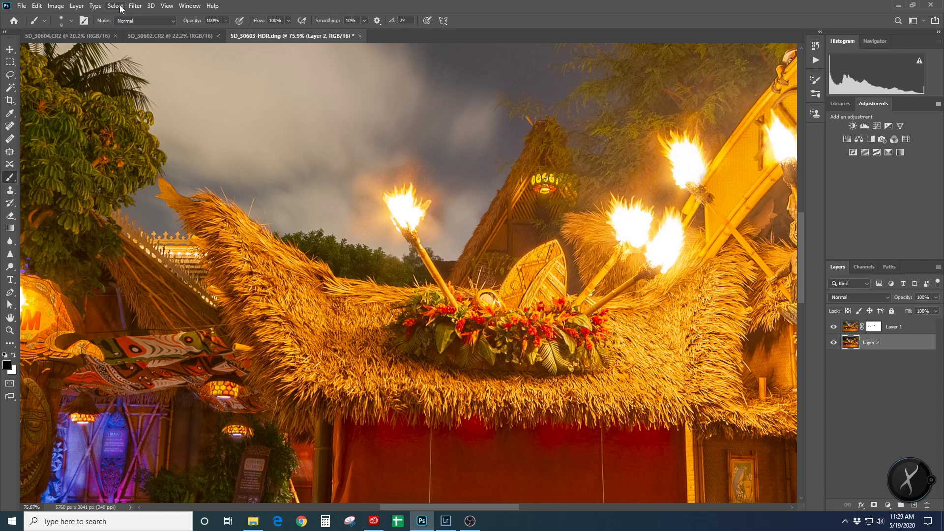
# Reduce the noise on Layer 2 with the Imagenomic Noiseware filter using the Night Scene preset
pyautogui.click(135, 6)
pyautogui.moveTo(197, 212)
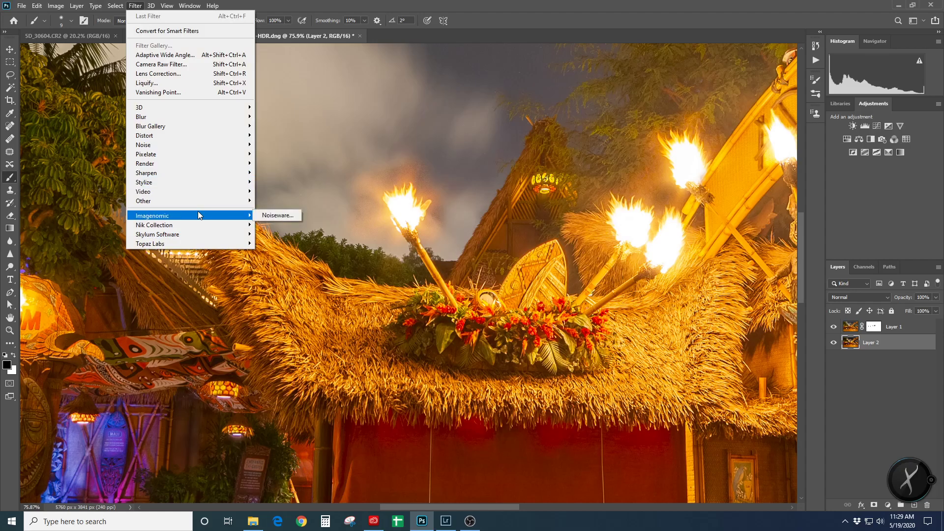
pyautogui.click(256, 214)
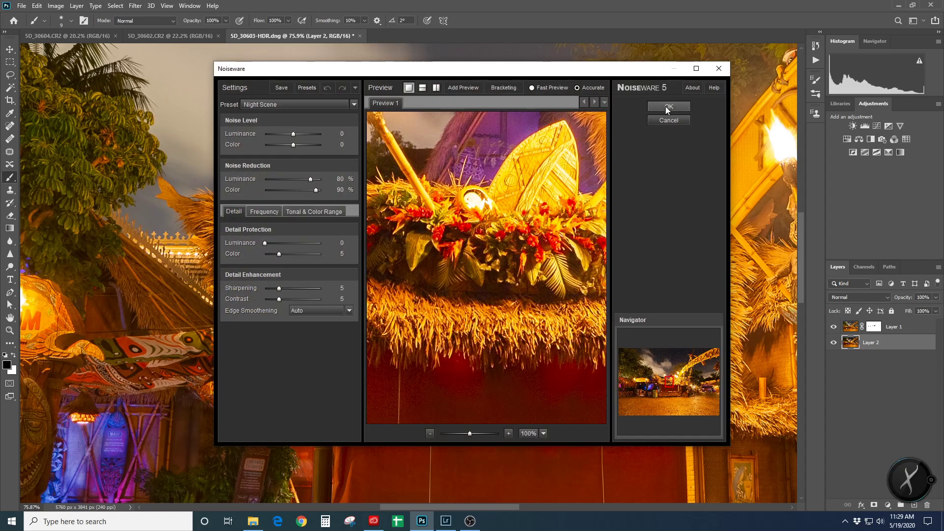
pyautogui.click(666, 106)
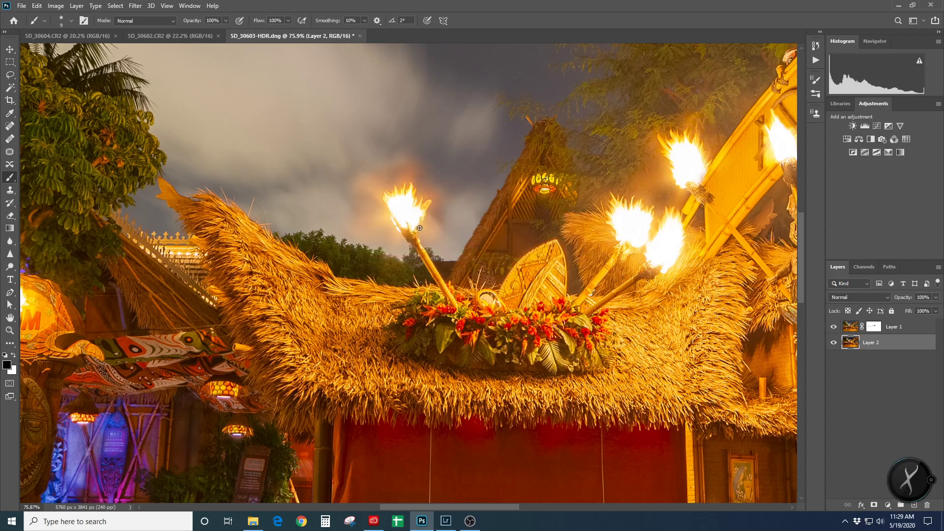
# Paint white at 40% opacity with an enlarged brush on Layer 1's mask to soften the halo around the roof torch
pyautogui.scroll(2, 424, 203)
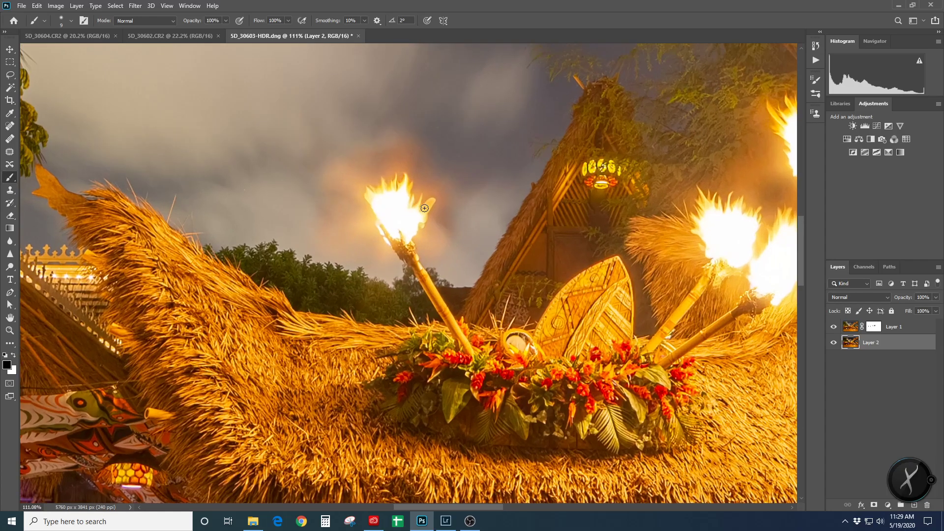
pyautogui.scroll(2, 424, 208)
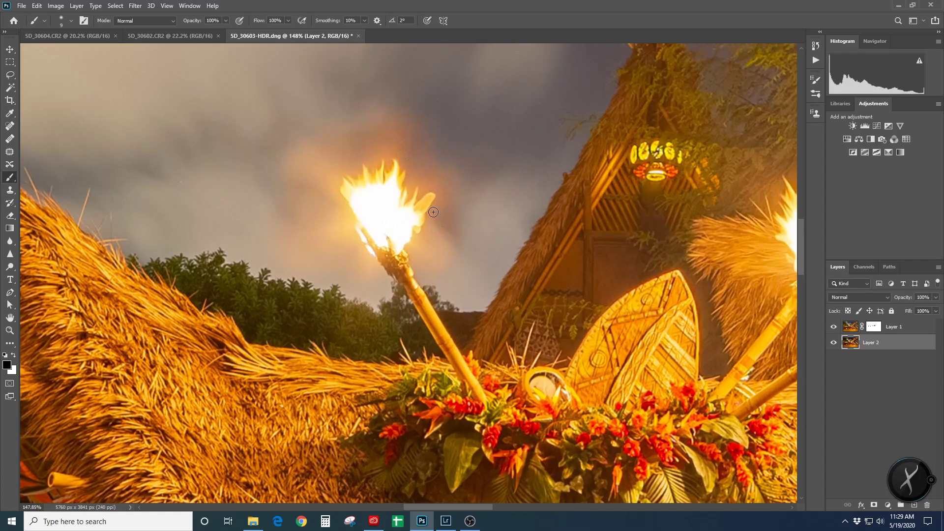
pyautogui.scroll(-6, 433, 212)
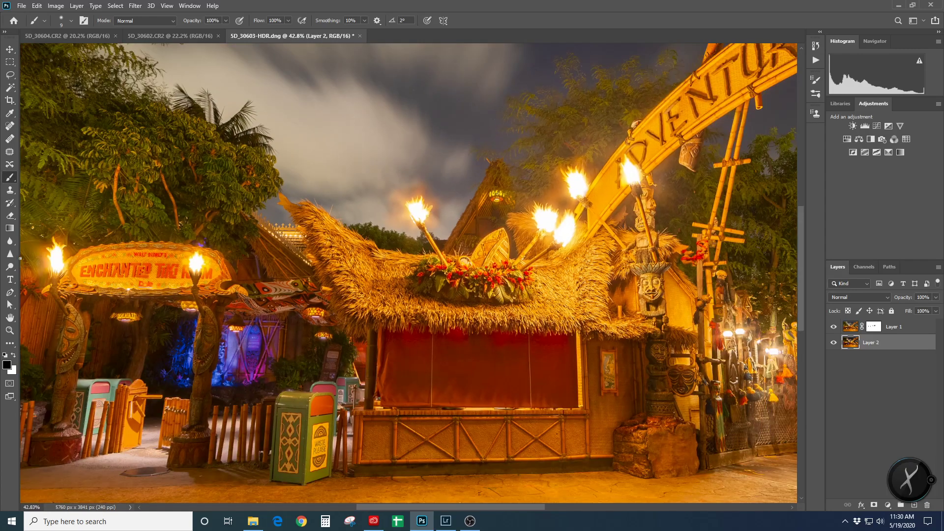
pyautogui.scroll(-2, 19, 259)
pyautogui.scroll(4, 20, 259)
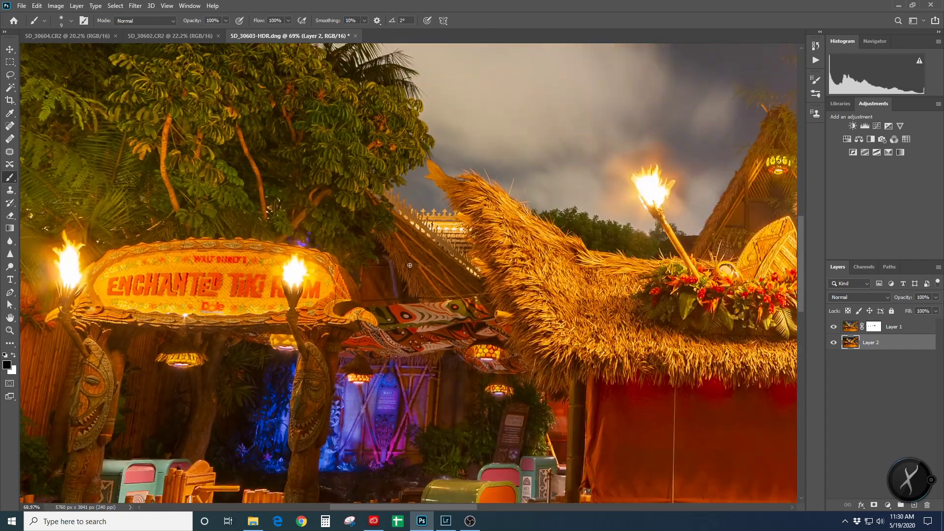
pyautogui.scroll(3, 669, 200)
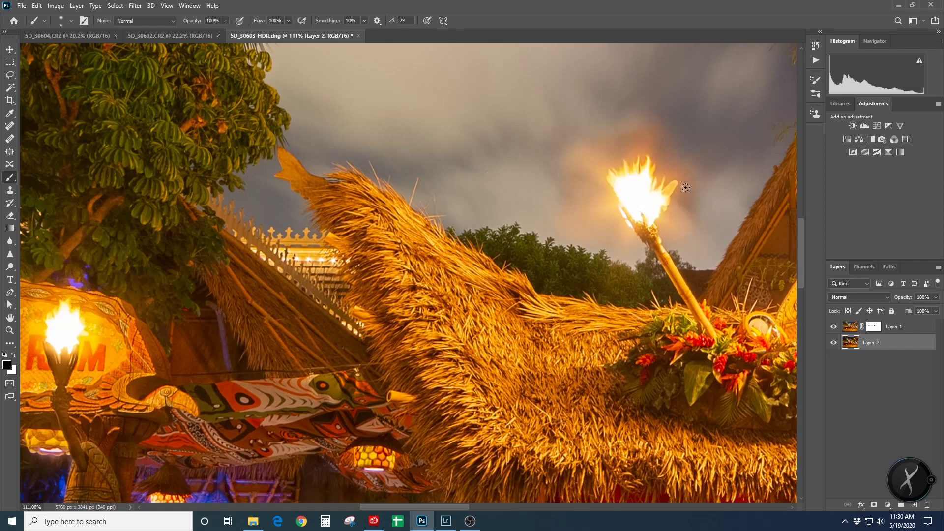
pyautogui.click(874, 327)
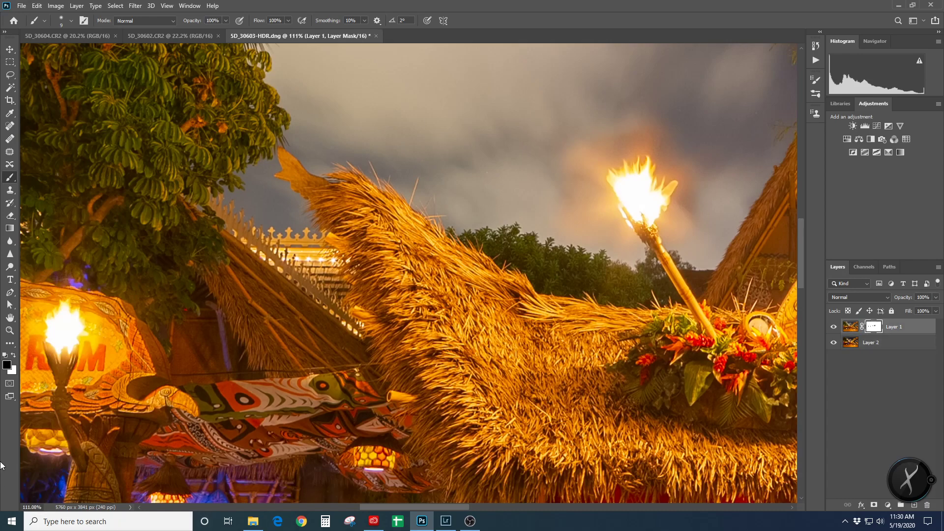
pyautogui.click(14, 356)
pyautogui.click(225, 20)
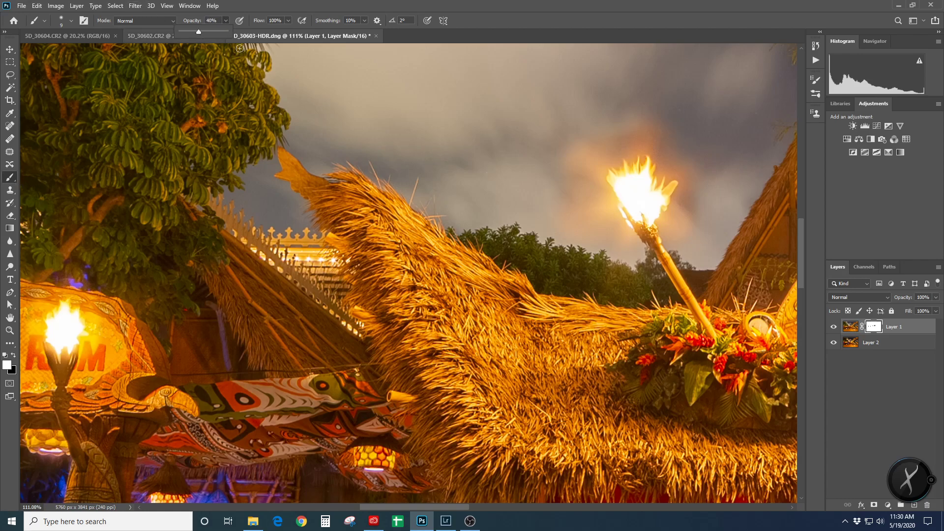
pyautogui.press('Return')
pyautogui.press(']')
pyautogui.press(']')
pyautogui.press(']')
pyautogui.press(']')
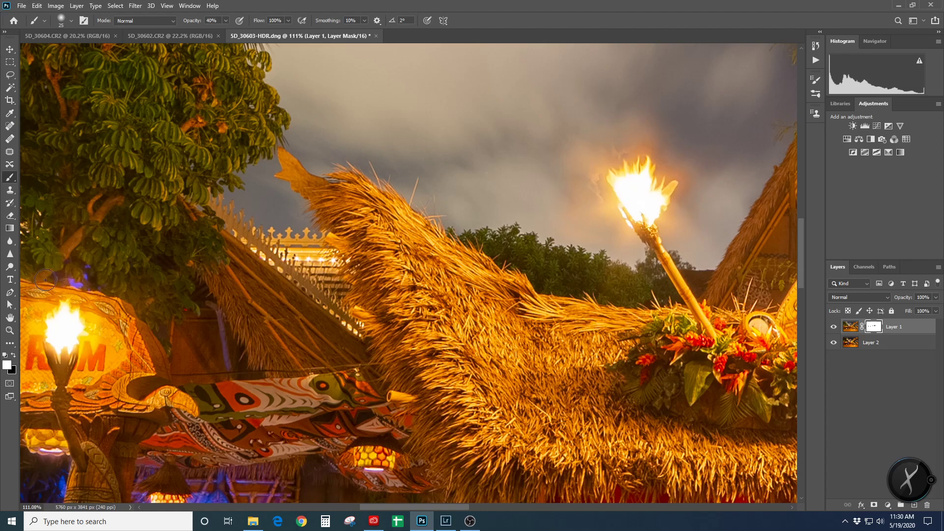
# Refine Layer 1's mask around the roof torch flame with black and a smaller brush
pyautogui.click(14, 356)
pyautogui.press('[')
pyautogui.press('[')
pyautogui.press('[')
pyautogui.press(']')
pyautogui.press(']')
# Examine the blended torches by the Enchanted Tiki Room sign and across the whole image
pyautogui.scroll(-5, 625, 205)
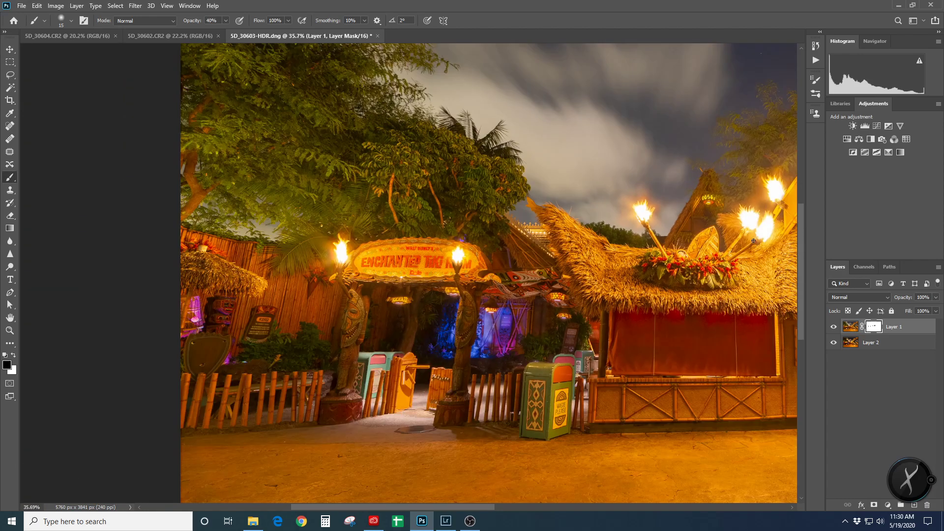
pyautogui.scroll(-4, 753, 240)
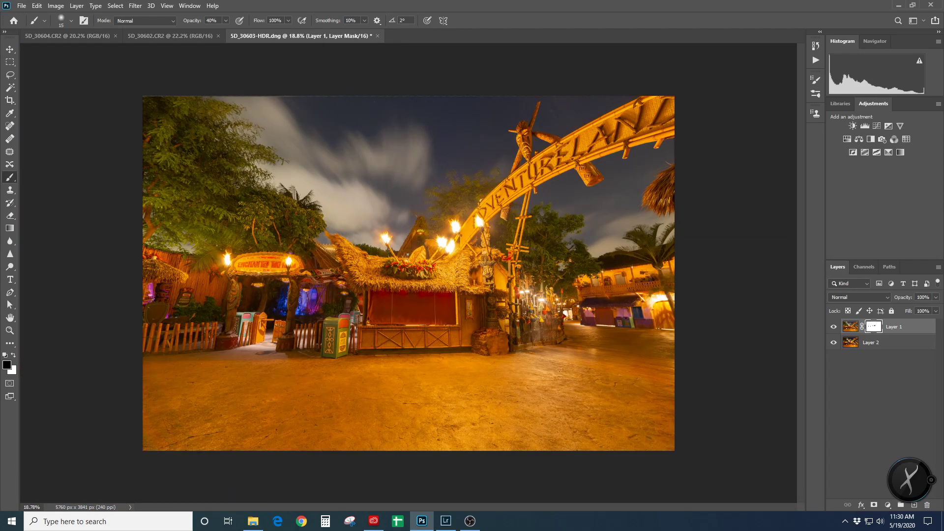
pyautogui.scroll(5, 238, 268)
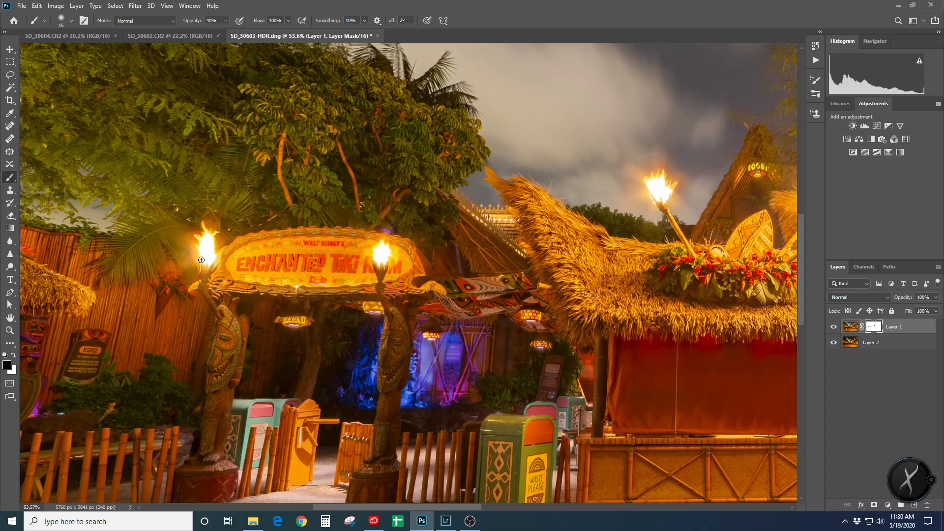
pyautogui.scroll(3, 219, 234)
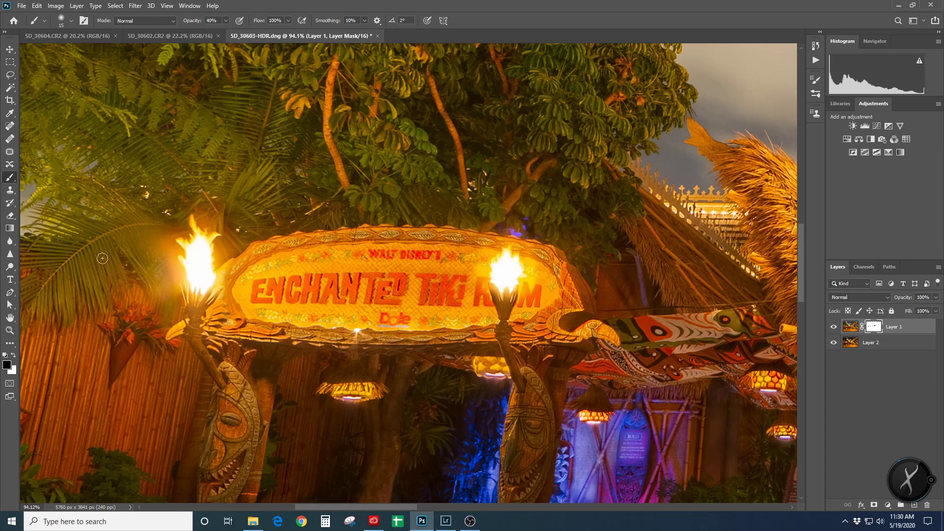
pyautogui.click(14, 355)
pyautogui.scroll(-5, 167, 179)
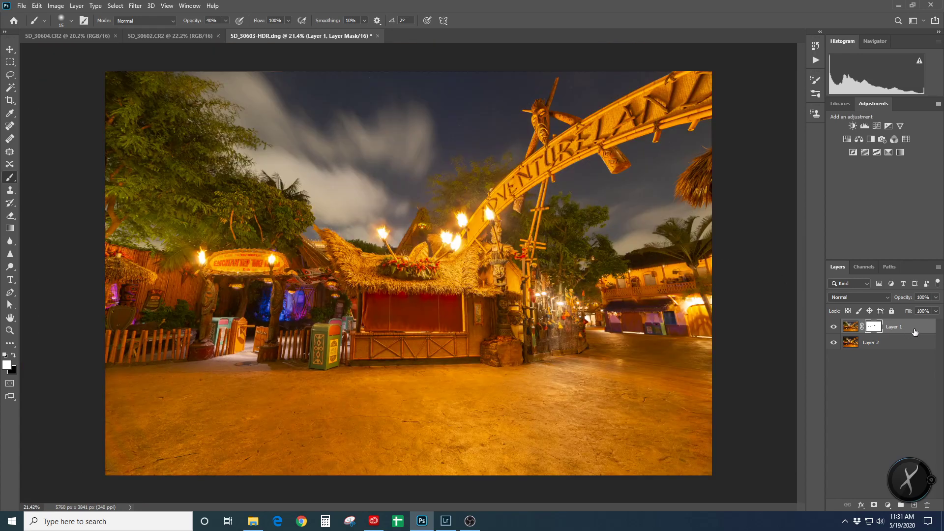
# Merge Layer 1 and Layer 2 into one layer and duplicate the merged layer
pyautogui.rightClick(894, 338)
pyautogui.click(848, 386)
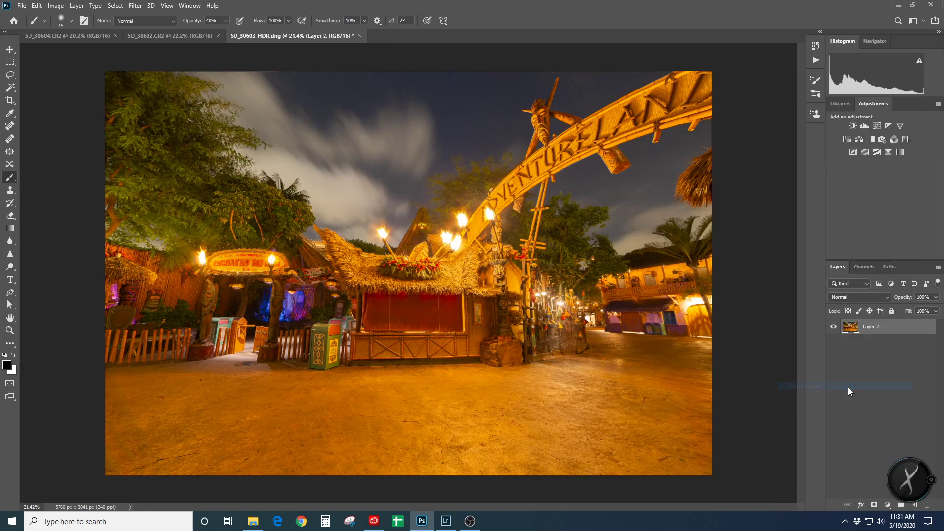
pyautogui.rightClick(901, 329)
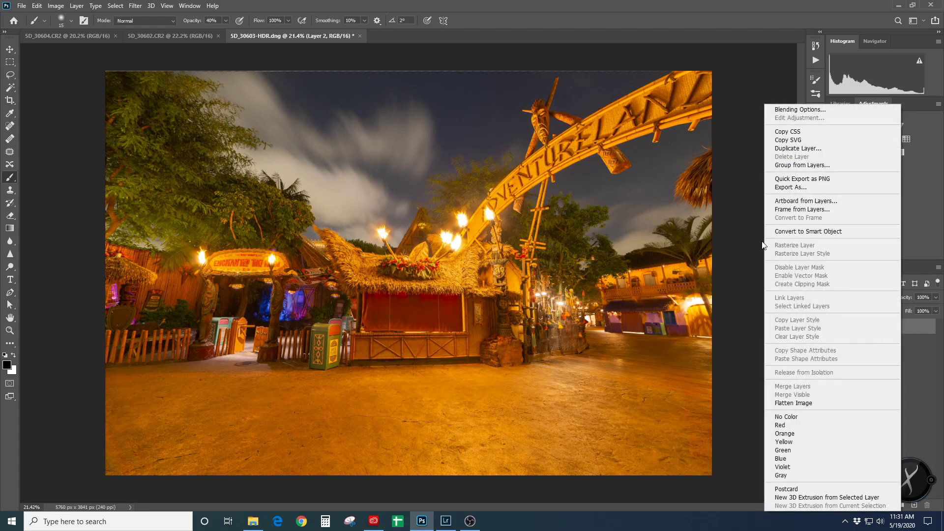
pyautogui.click(802, 148)
pyautogui.click(554, 146)
# Apply the Camera Raw filter to the duplicate layer with temperature -16, contrast +17 and highlights -26
pyautogui.click(136, 5)
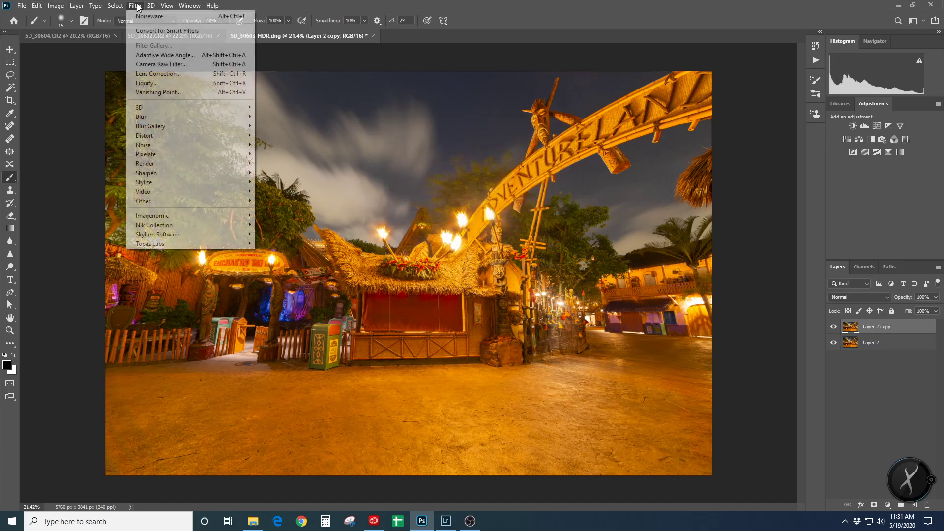
pyautogui.click(154, 65)
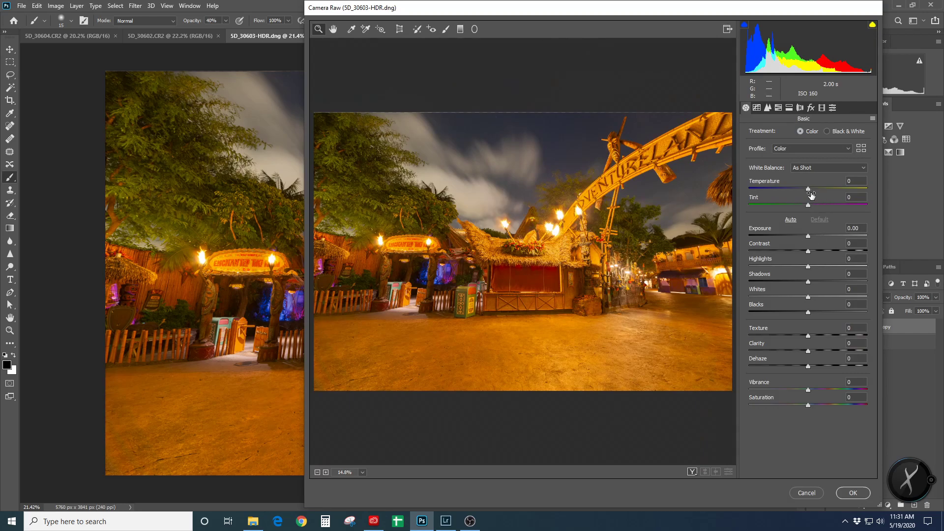
pyautogui.moveTo(809, 193); pyautogui.dragTo(801, 194)
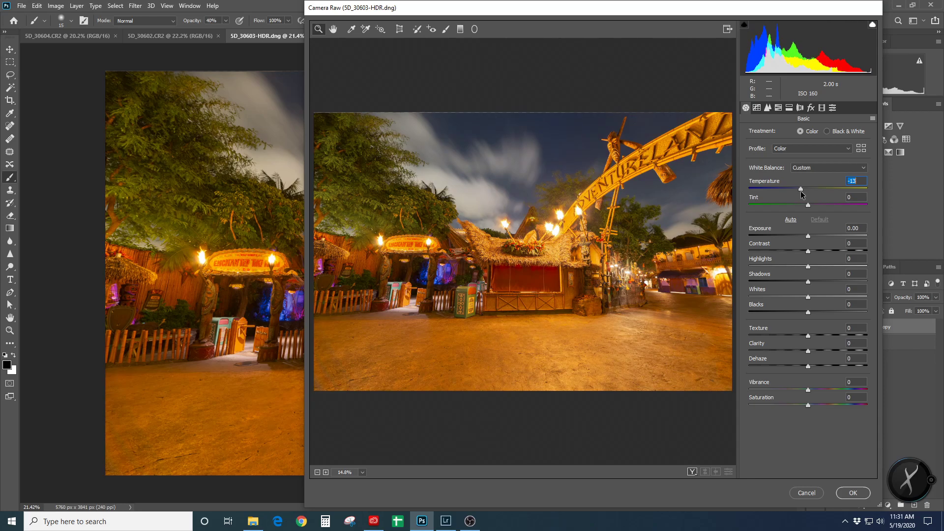
pyautogui.moveTo(802, 195); pyautogui.dragTo(801, 196)
pyautogui.moveTo(809, 254); pyautogui.dragTo(793, 270)
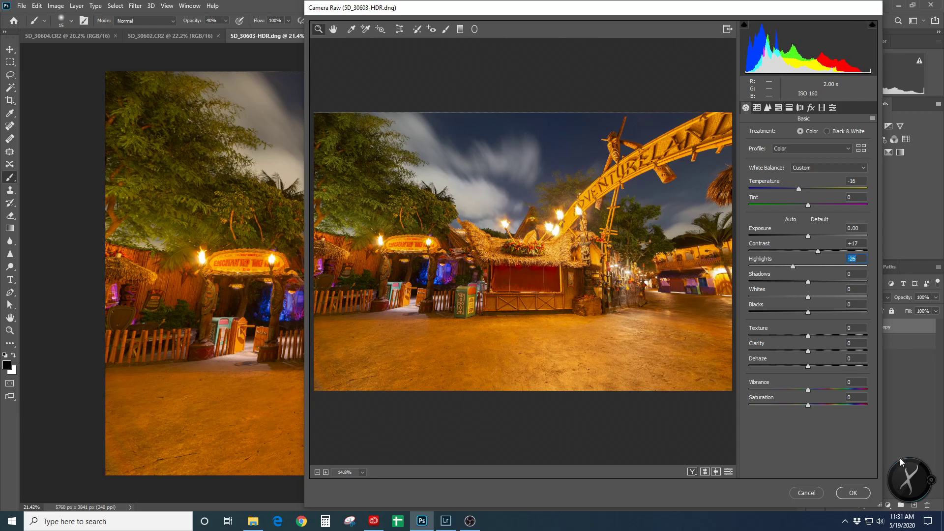
pyautogui.click(851, 492)
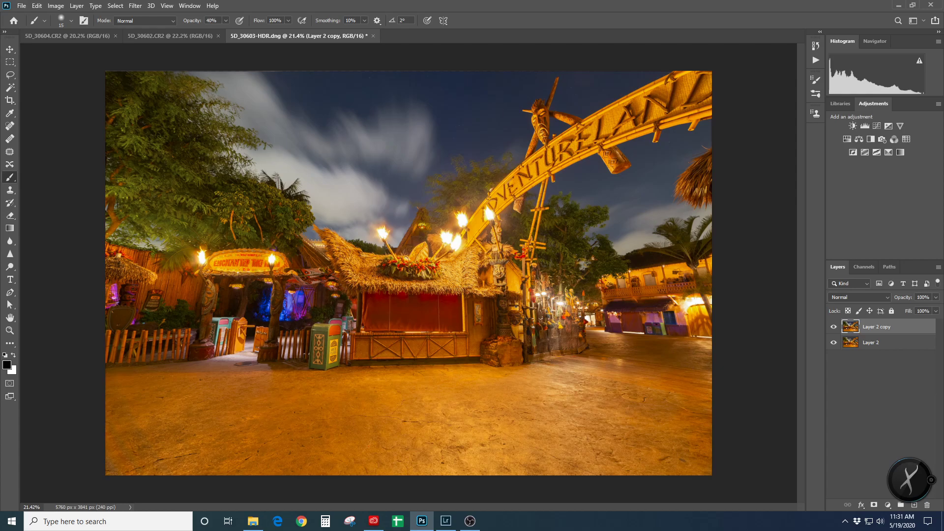
pyautogui.scroll(-2, 515, 307)
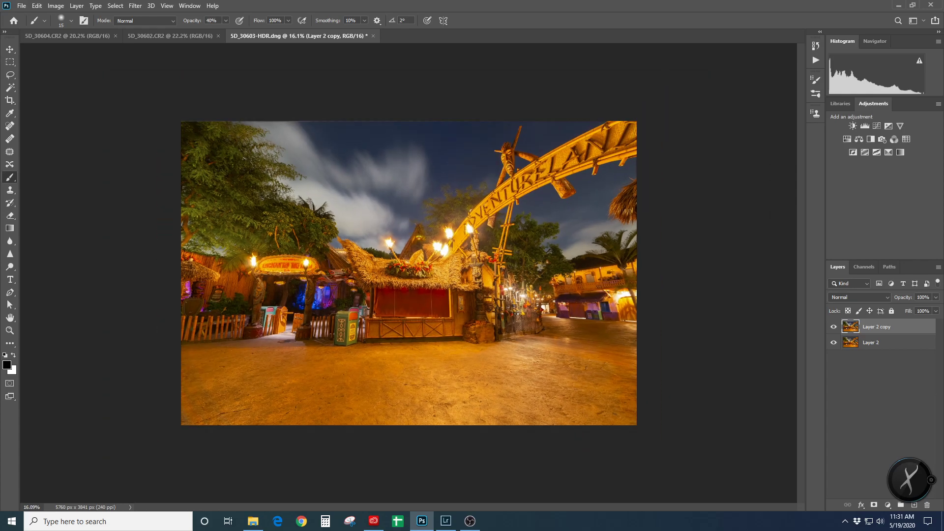
pyautogui.scroll(2, 517, 313)
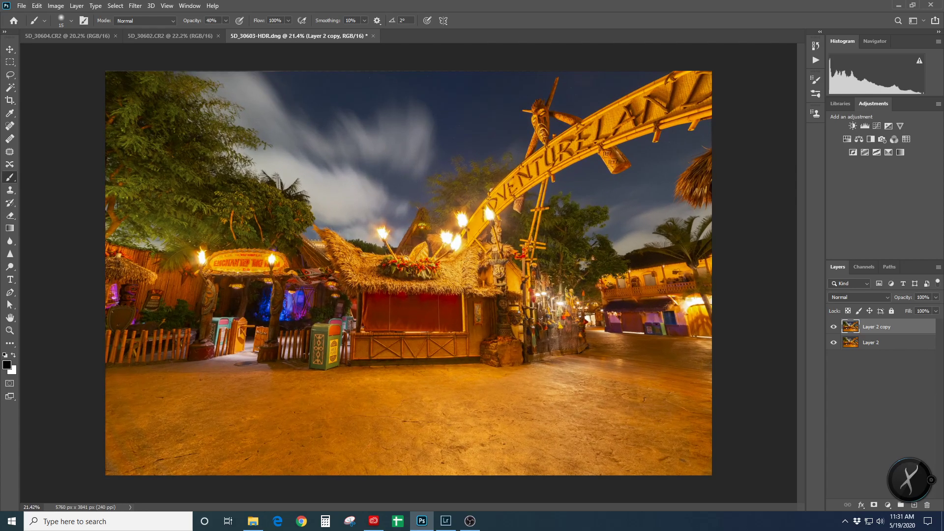
pyautogui.scroll(-1, 518, 312)
pyautogui.scroll(1, 518, 313)
# Switch to Lightroom and send the five bracketed exposures to Aurora HDR as copies with Lightroom adjustments
pyautogui.click(446, 521)
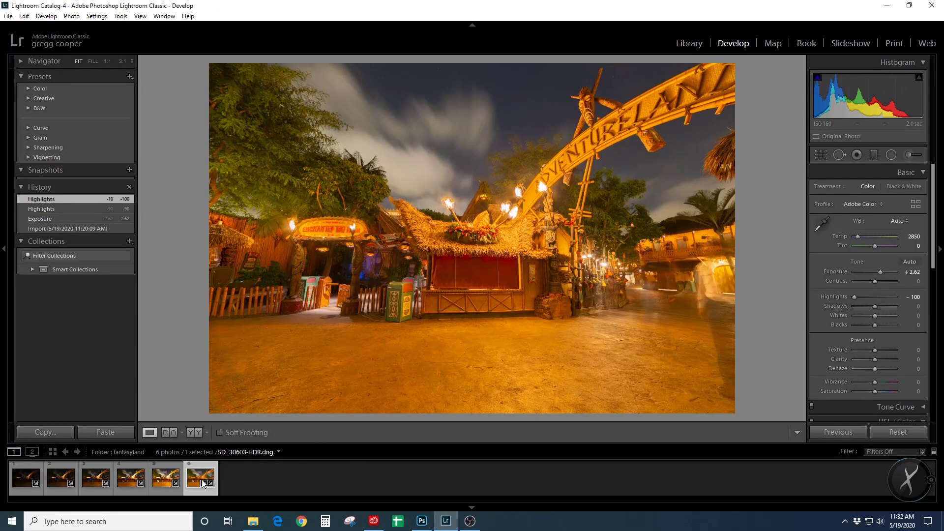
pyautogui.click(165, 493)
pyautogui.keyDown('ctrl'); pyautogui.click(130, 477); pyautogui.keyUp('ctrl')
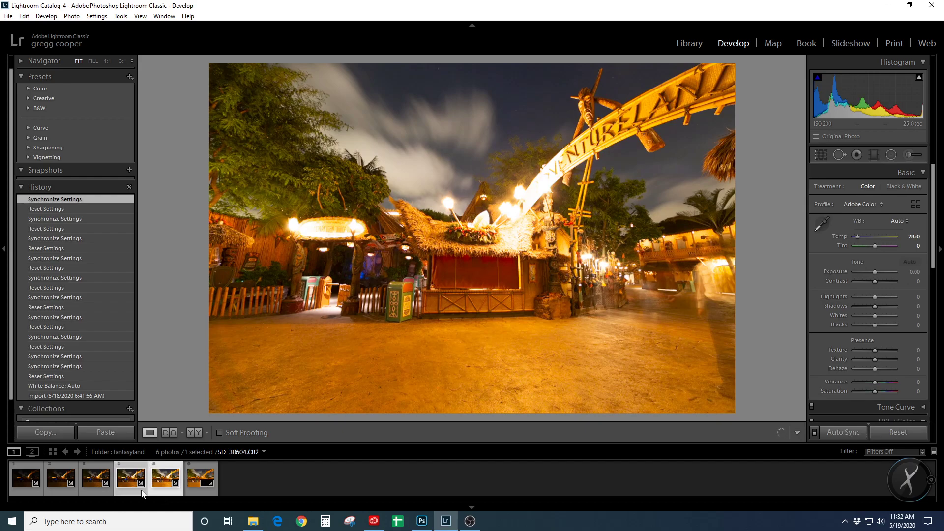
pyautogui.keyDown('shift'); pyautogui.click(76, 492); pyautogui.keyUp('shift')
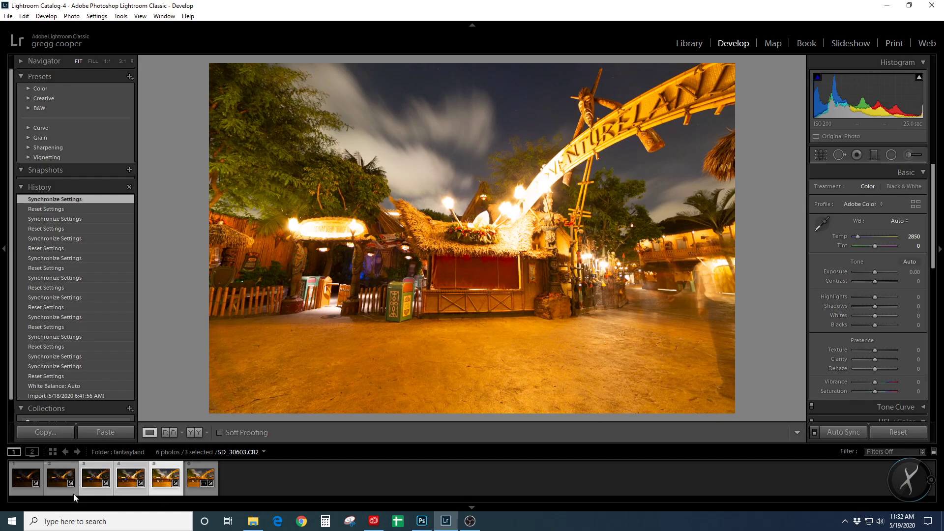
pyautogui.rightClick(103, 493)
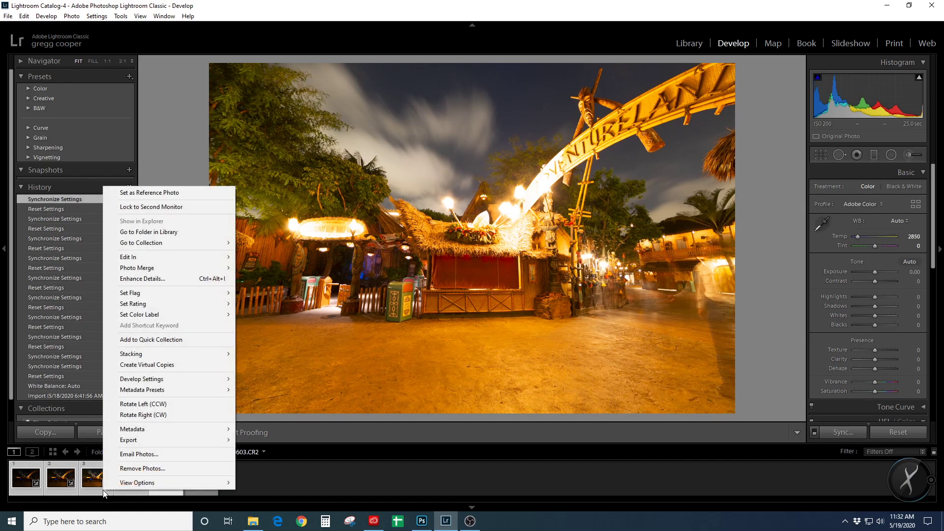
pyautogui.moveTo(156, 264)
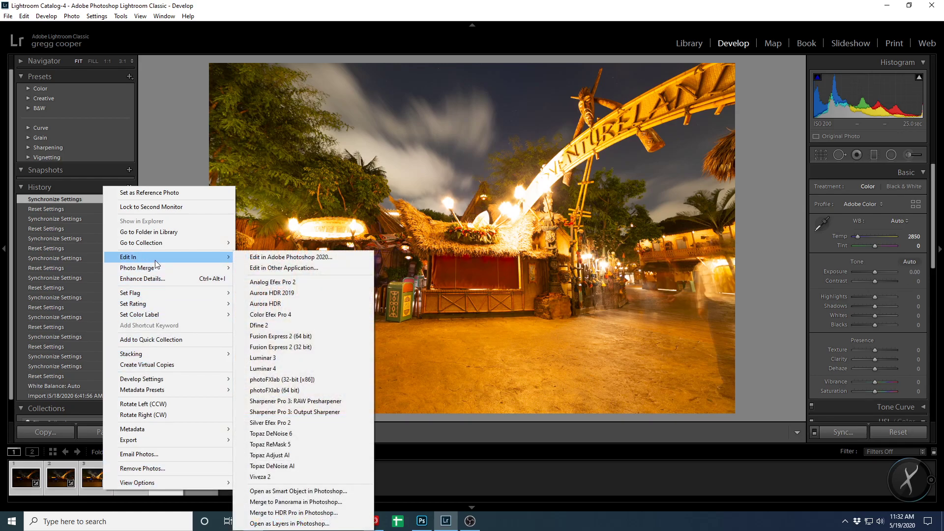
pyautogui.click(281, 305)
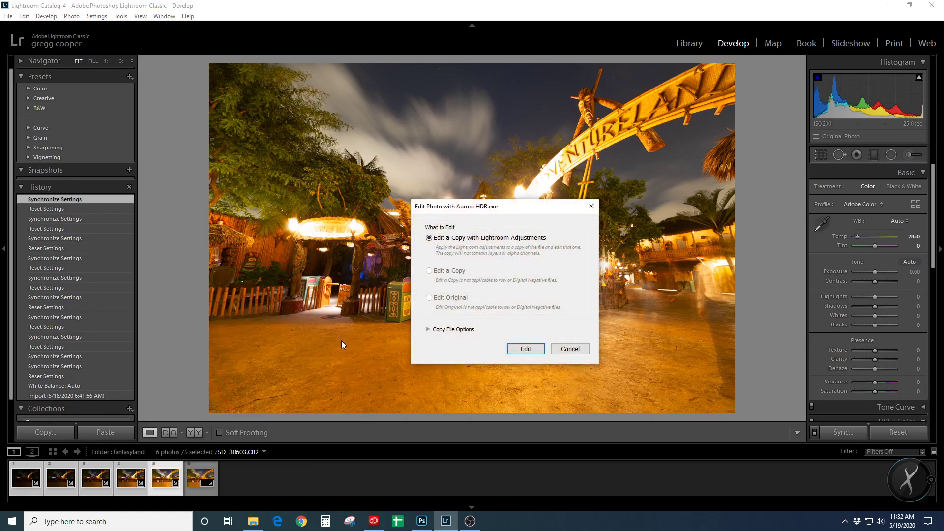
pyautogui.click(526, 349)
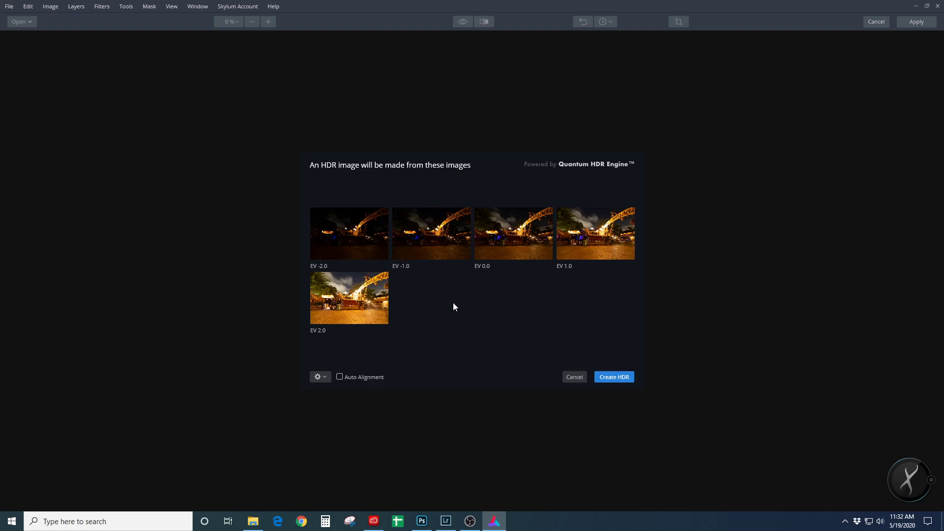
# Create the HDR from the five exposures with Auto Alignment on and Ghost Reduction off
pyautogui.click(323, 377)
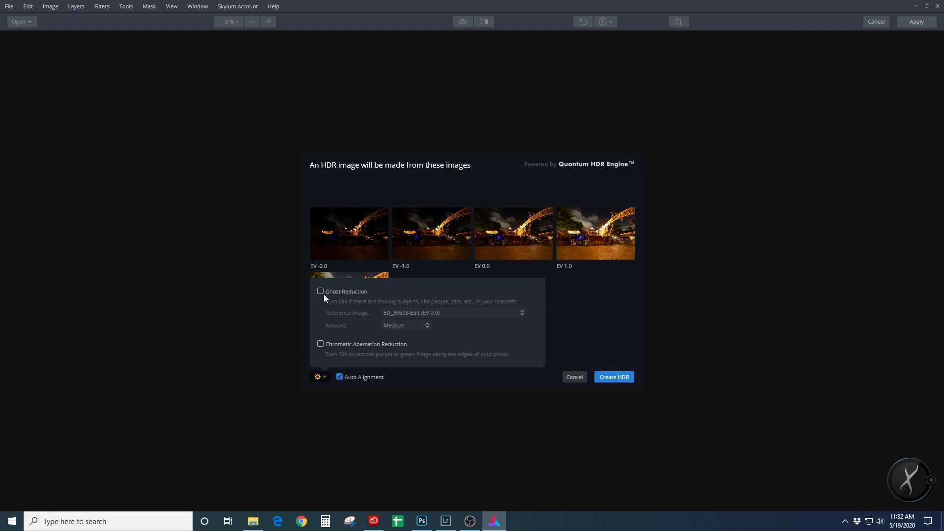
pyautogui.click(318, 377)
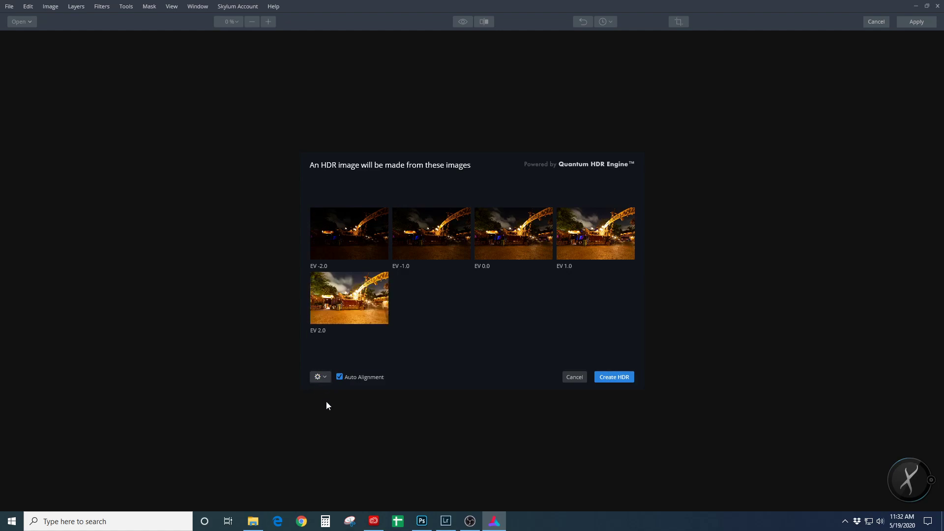
pyautogui.click(621, 379)
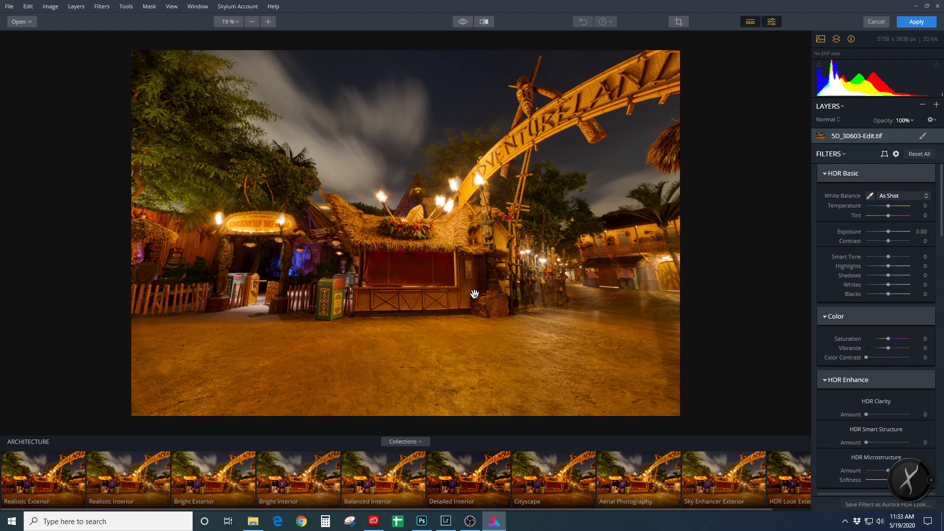
# Set the exposure of the merged HDR image to 0.11 in the HDR Basic filter
pyautogui.scroll(1, 473, 293)
pyautogui.scroll(-1, 474, 293)
pyautogui.scroll(1, 724, 303)
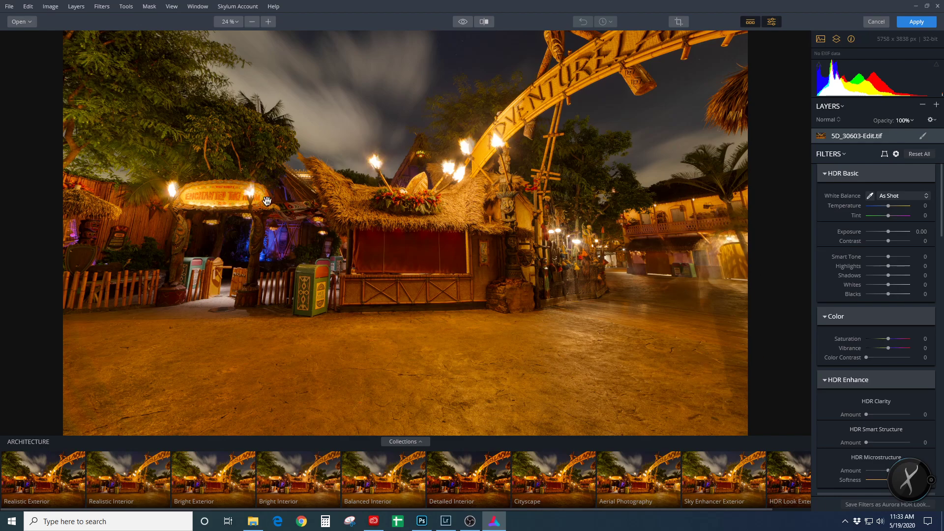
pyautogui.scroll(-1, 559, 246)
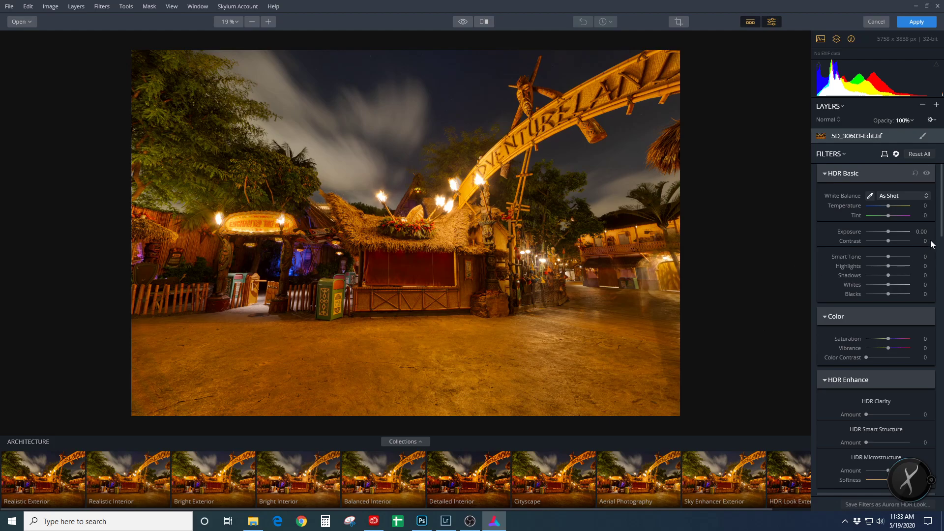
pyautogui.moveTo(941, 178)
pyautogui.mouseDown()
pyautogui.moveTo(941, 186)
pyautogui.moveTo(941, 173)
pyautogui.mouseUp()
pyautogui.moveTo(886, 232); pyautogui.dragTo(889, 237)
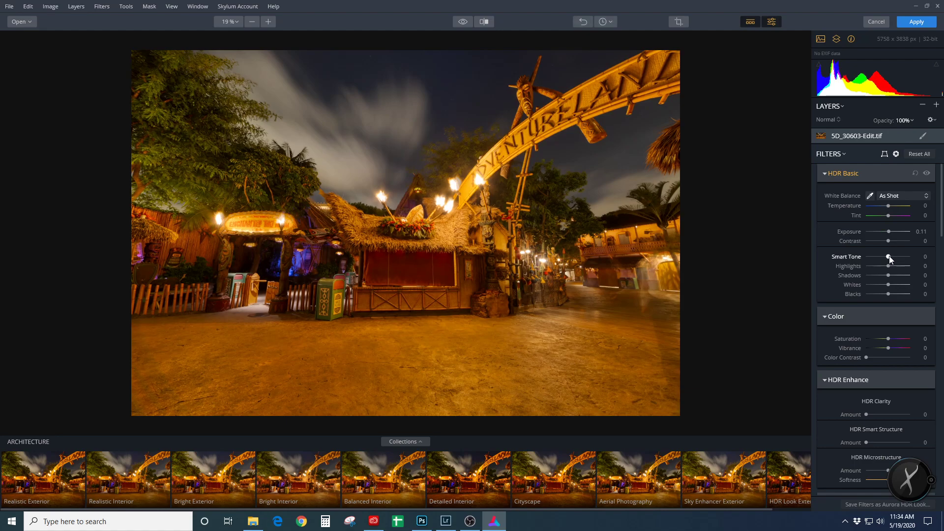
# Set the HDR Clarity amount to 92 and the HDR Smart Structure amount to 47
pyautogui.scroll(-3, 882, 258)
pyautogui.scroll(-1, 881, 291)
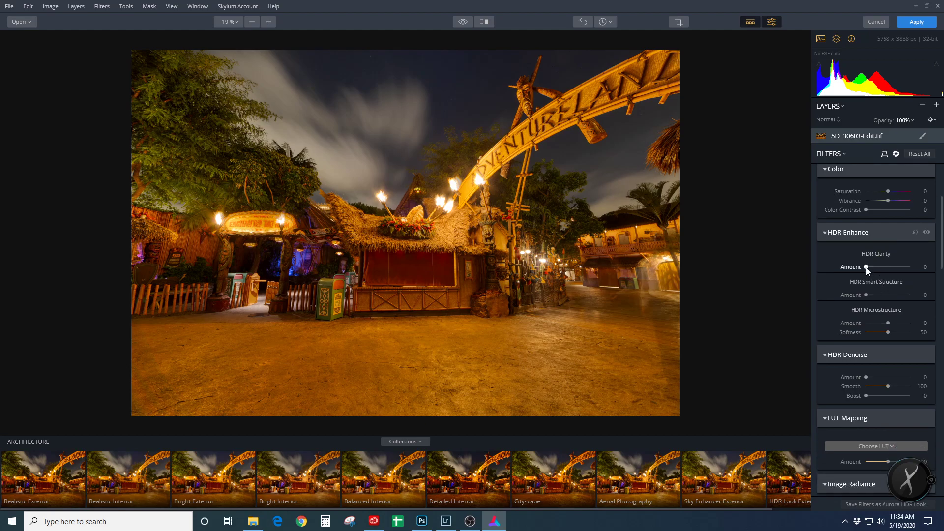
pyautogui.moveTo(866, 268); pyautogui.dragTo(907, 271)
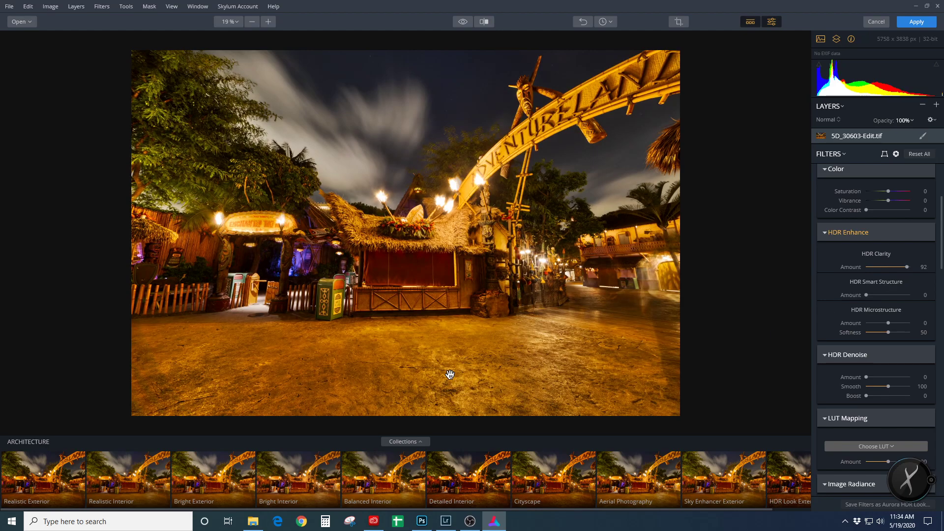
pyautogui.moveTo(866, 295); pyautogui.dragTo(886, 295)
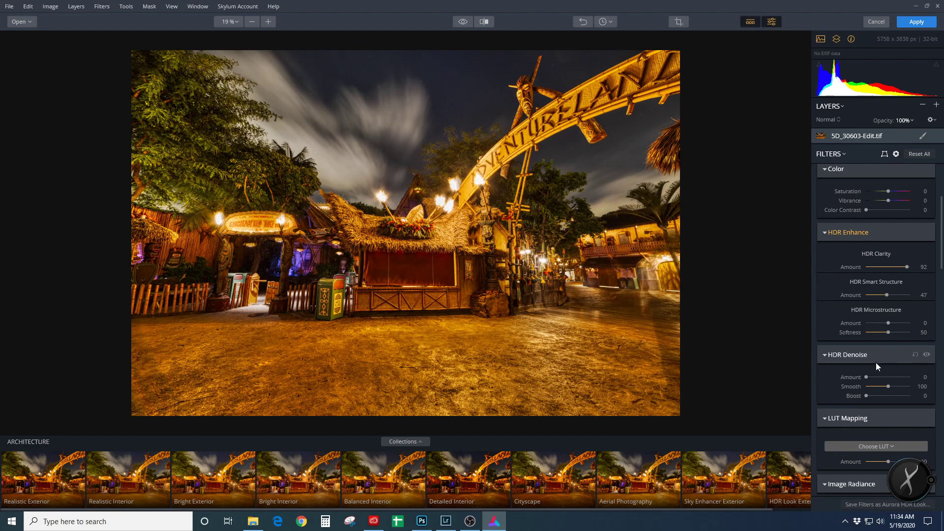
# Reduce the image noise with an HDR Denoise amount of 27 and a boost of 30
pyautogui.moveTo(865, 377); pyautogui.dragTo(879, 396)
pyautogui.scroll(-4, 879, 356)
pyautogui.scroll(-1, 873, 345)
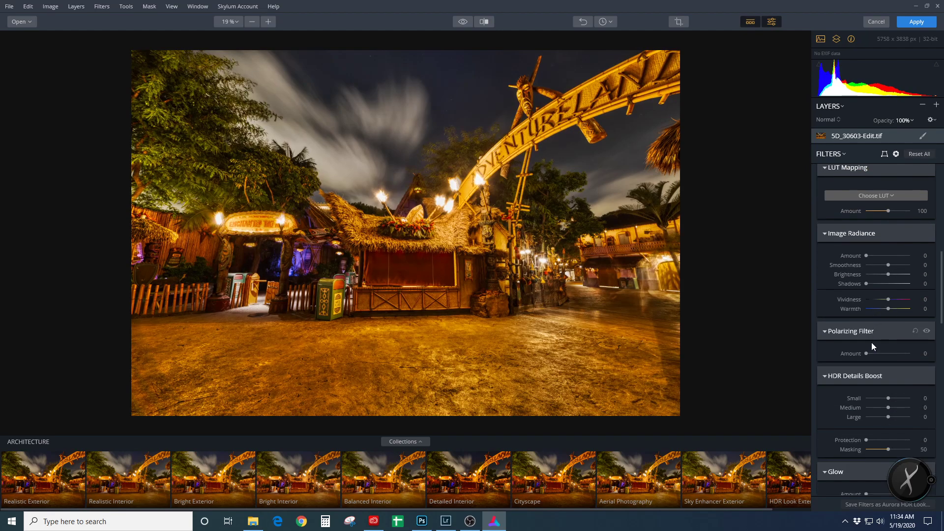
pyautogui.scroll(-1, 868, 344)
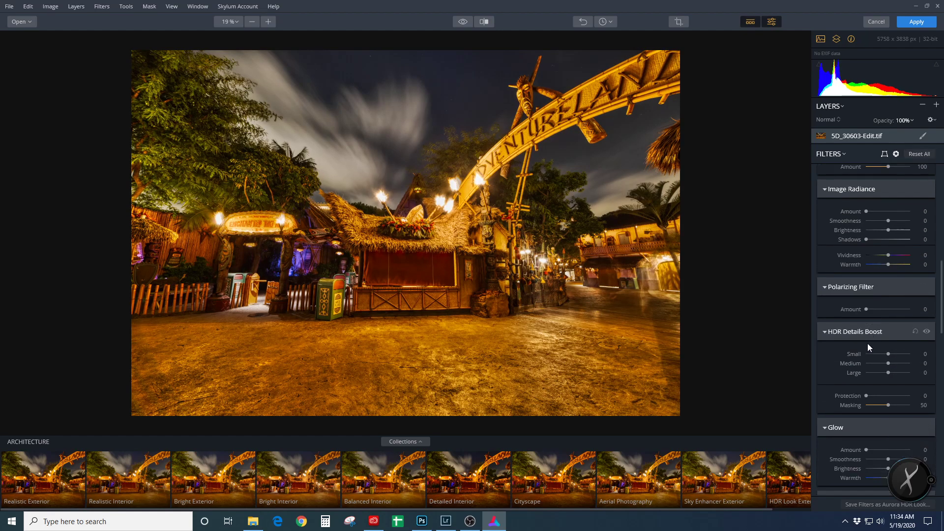
pyautogui.scroll(2, 867, 343)
pyautogui.scroll(5, 866, 344)
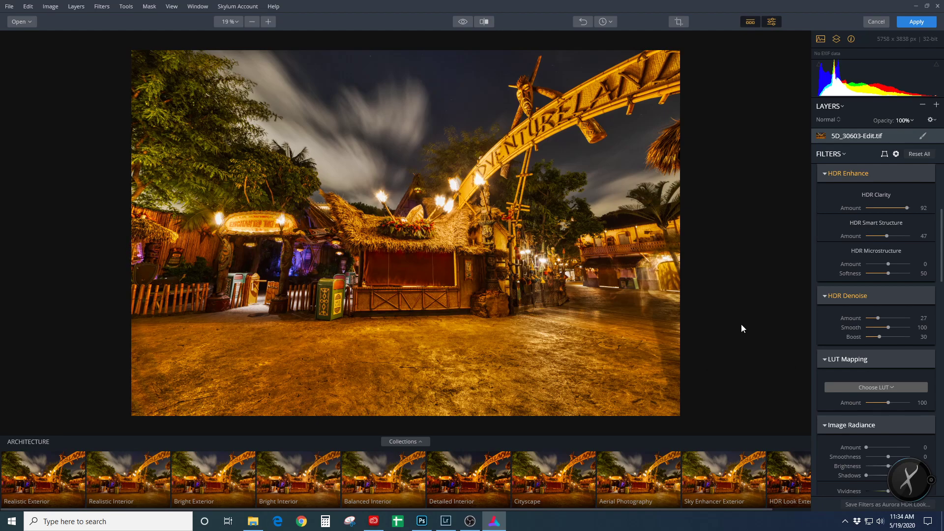
# Set the Image Radiance amount to 39 and the Glow amount to 34
pyautogui.scroll(-2, 874, 376)
pyautogui.scroll(-2, 874, 376)
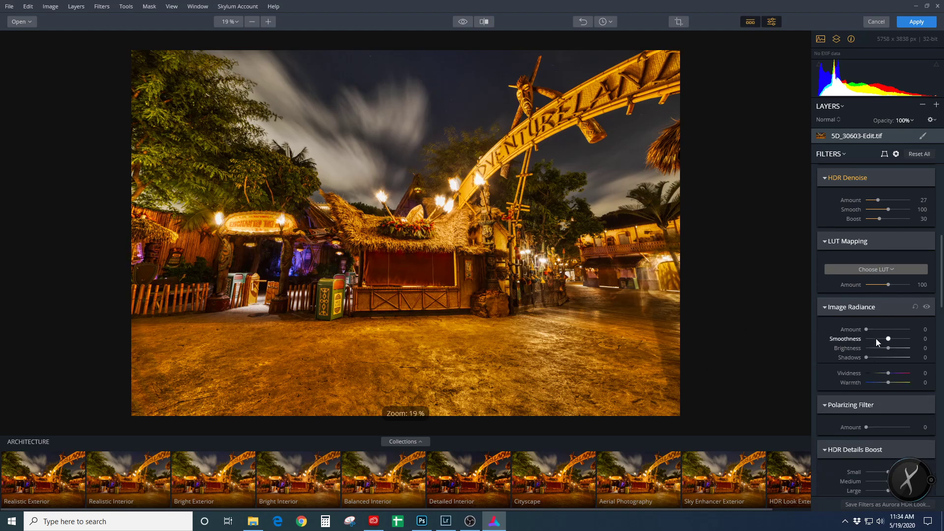
pyautogui.moveTo(866, 330); pyautogui.dragTo(883, 329)
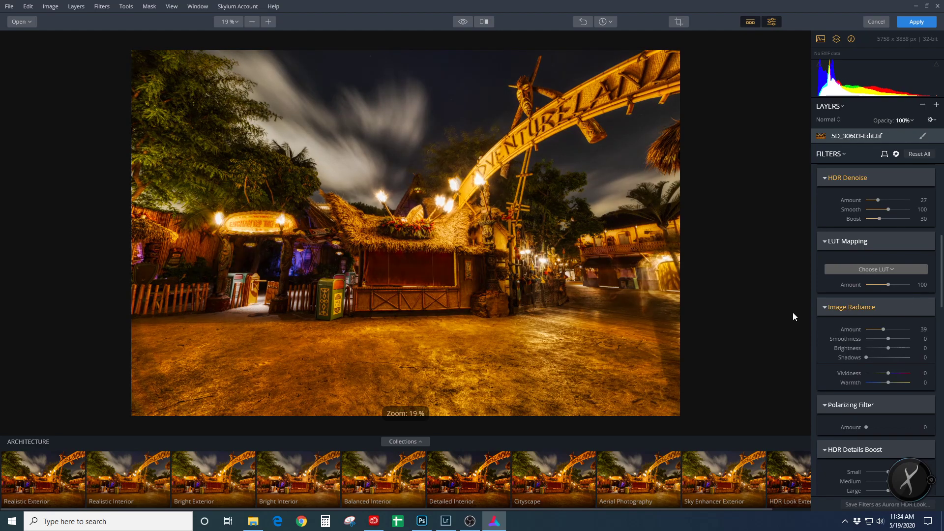
pyautogui.scroll(-7, 909, 353)
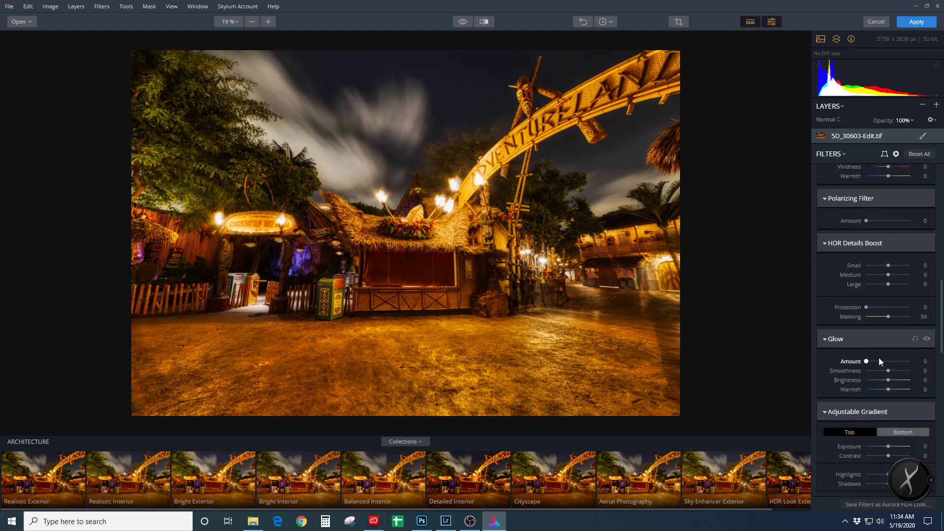
pyautogui.moveTo(867, 362)
pyautogui.mouseDown()
pyautogui.moveTo(889, 365)
pyautogui.moveTo(858, 364)
pyautogui.moveTo(880, 364)
pyautogui.mouseUp()
# Apply a top Adjustable Gradient with exposure -4, contrast 51 and blend 87
pyautogui.scroll(-4, 879, 359)
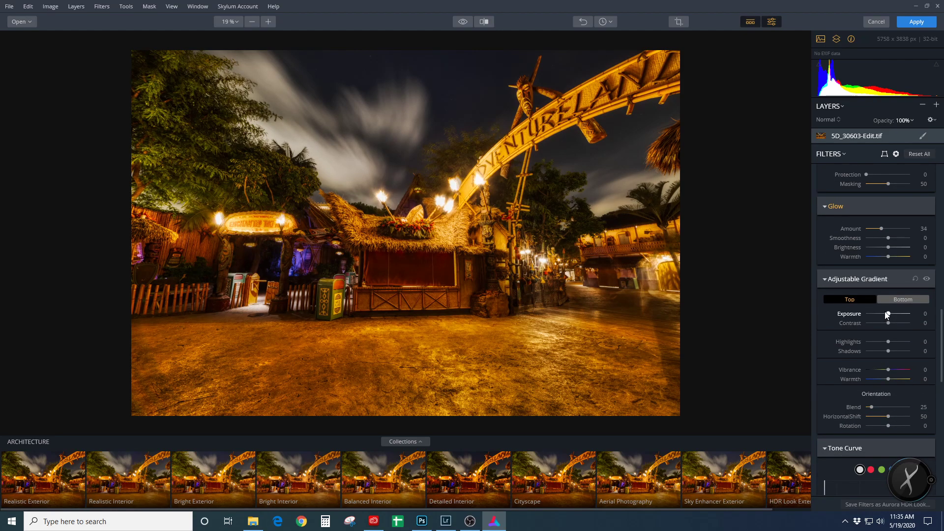
pyautogui.moveTo(887, 314); pyautogui.dragTo(890, 315)
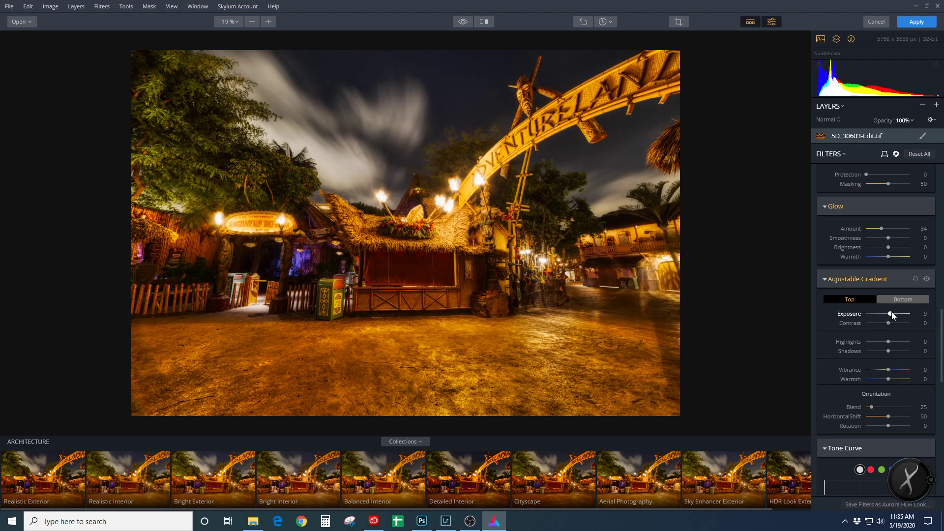
pyautogui.moveTo(890, 314)
pyautogui.mouseDown()
pyautogui.moveTo(869, 318)
pyautogui.moveTo(891, 320)
pyautogui.moveTo(868, 326)
pyautogui.moveTo(895, 326)
pyautogui.moveTo(863, 328)
pyautogui.moveTo(900, 330)
pyautogui.mouseUp()
pyautogui.moveTo(871, 407)
pyautogui.mouseDown()
pyautogui.moveTo(912, 409)
pyautogui.moveTo(830, 405)
pyautogui.moveTo(896, 408)
pyautogui.moveTo(857, 417)
pyautogui.mouseUp()
pyautogui.moveTo(916, 417); pyautogui.dragTo(887, 420)
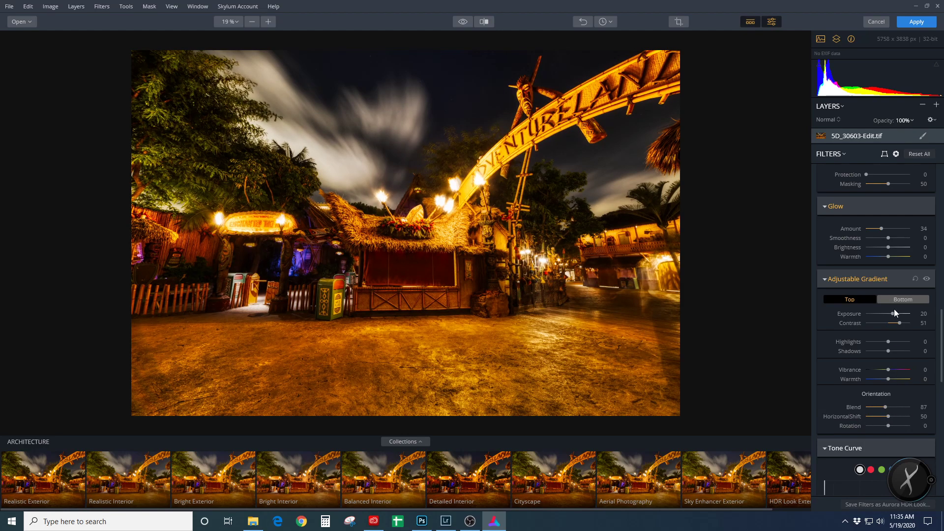
pyautogui.moveTo(892, 315)
pyautogui.mouseDown()
pyautogui.moveTo(903, 315)
pyautogui.moveTo(886, 316)
pyautogui.mouseUp()
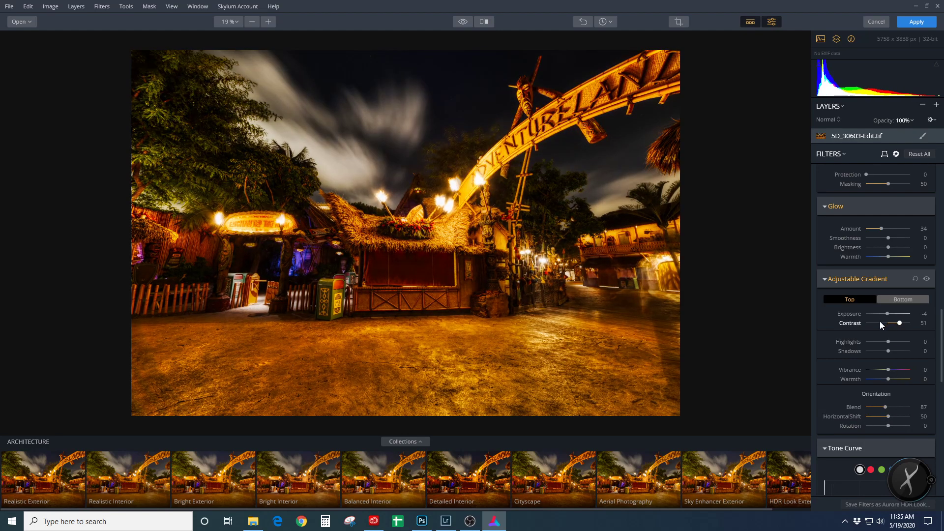
# Look through the Tone Curve, HSL, Color Toning, Dodge & Burn and Vignette filter settings
pyautogui.scroll(-3, 880, 320)
pyautogui.scroll(-2, 868, 275)
pyautogui.scroll(-4, 865, 280)
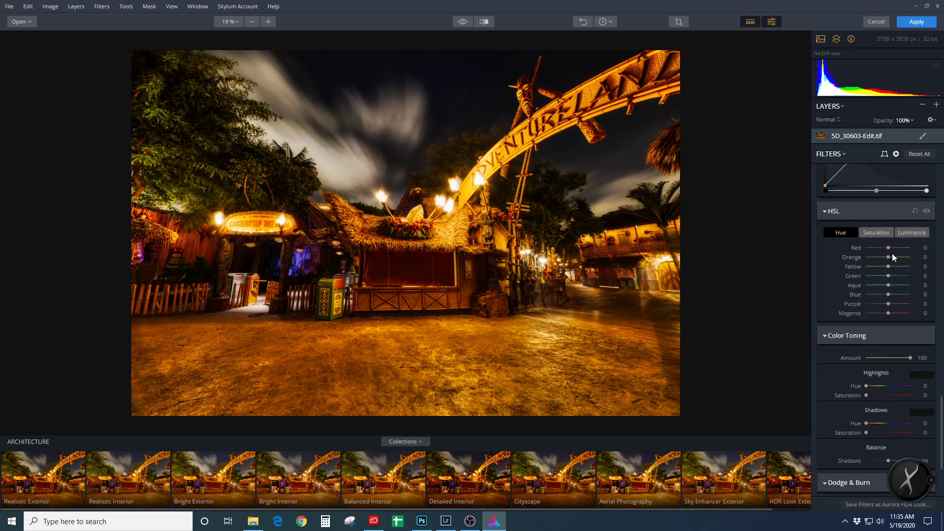
pyautogui.scroll(-4, 890, 295)
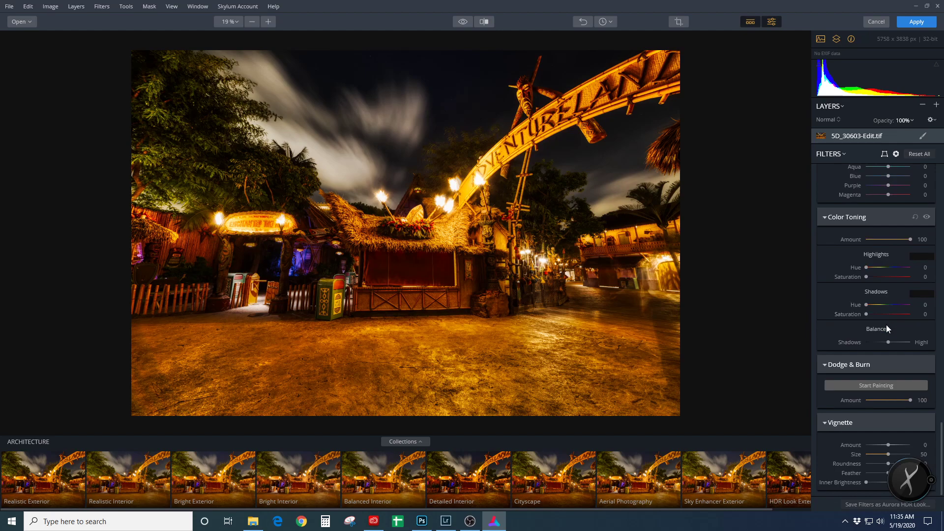
pyautogui.scroll(4, 887, 324)
pyautogui.scroll(3, 887, 326)
pyautogui.scroll(3, 780, 312)
pyautogui.scroll(-3, 777, 309)
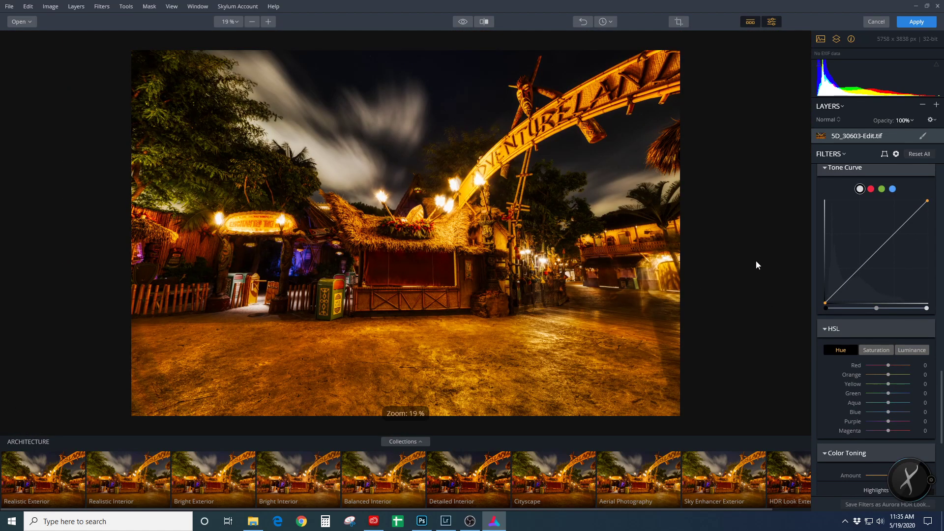
# Reset all filter adjustments on the 5D_30603-Edit.tif layer
pyautogui.moveTo(942, 415); pyautogui.dragTo(941, 206)
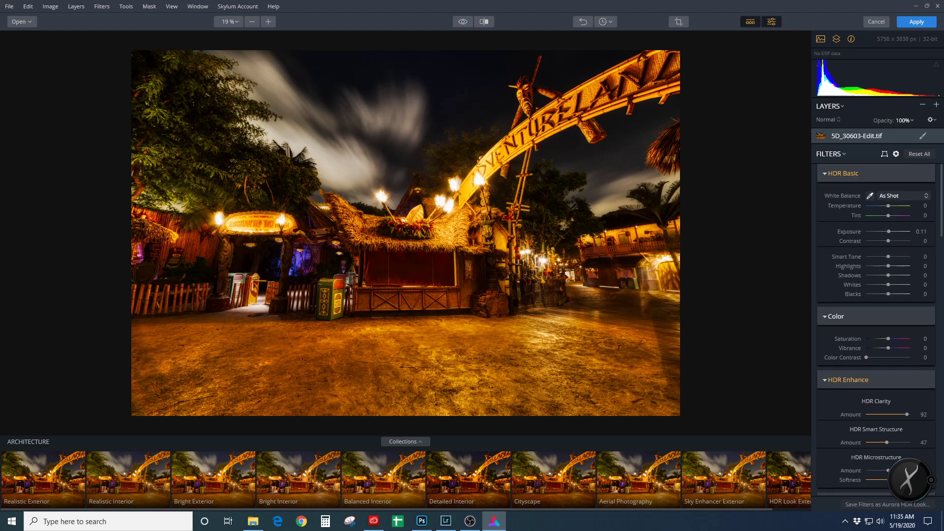
pyautogui.click(919, 154)
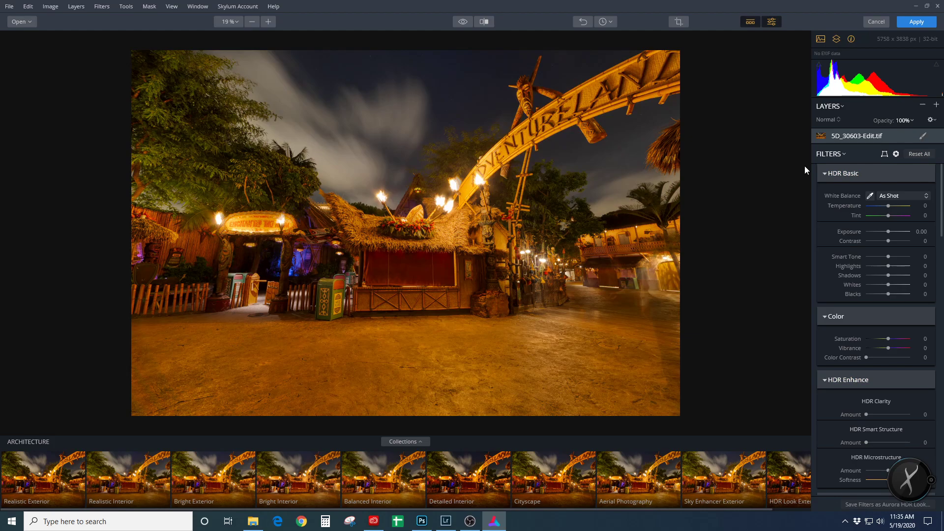